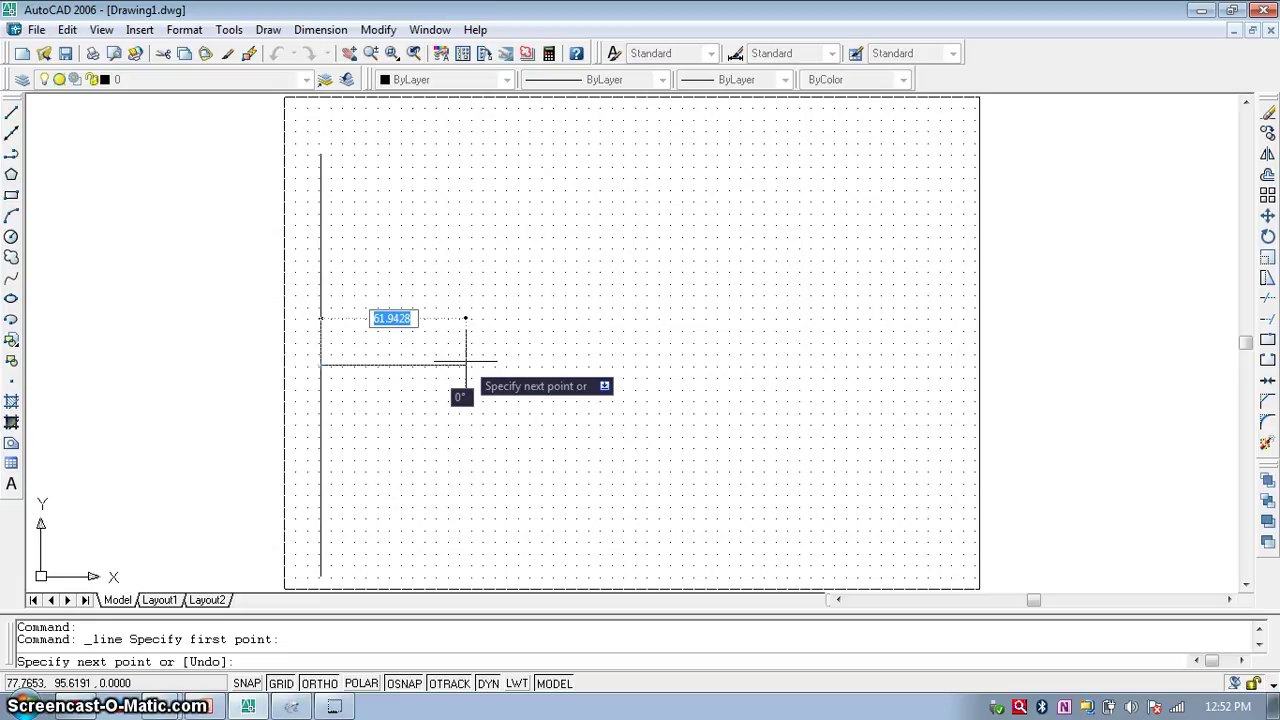
- Finish the horizontal axis line from the vertical directrix with a length of 60
type("60")
key("Return")
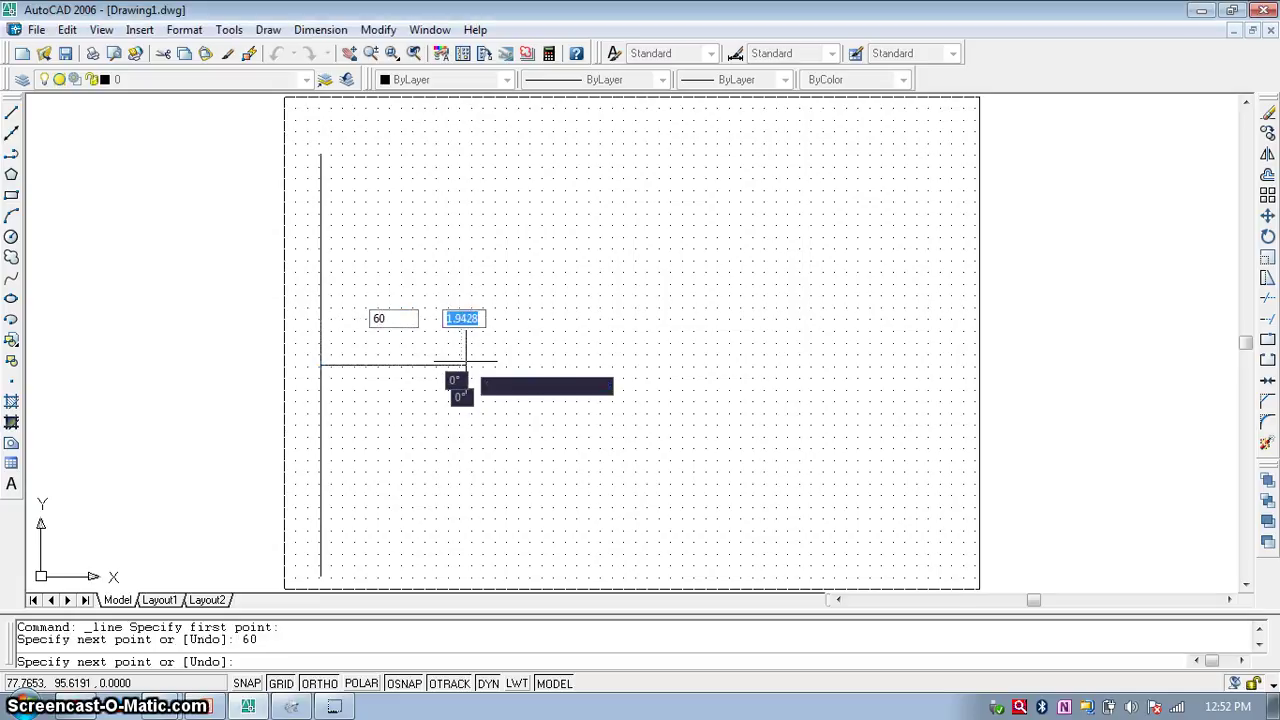
key("Escape")
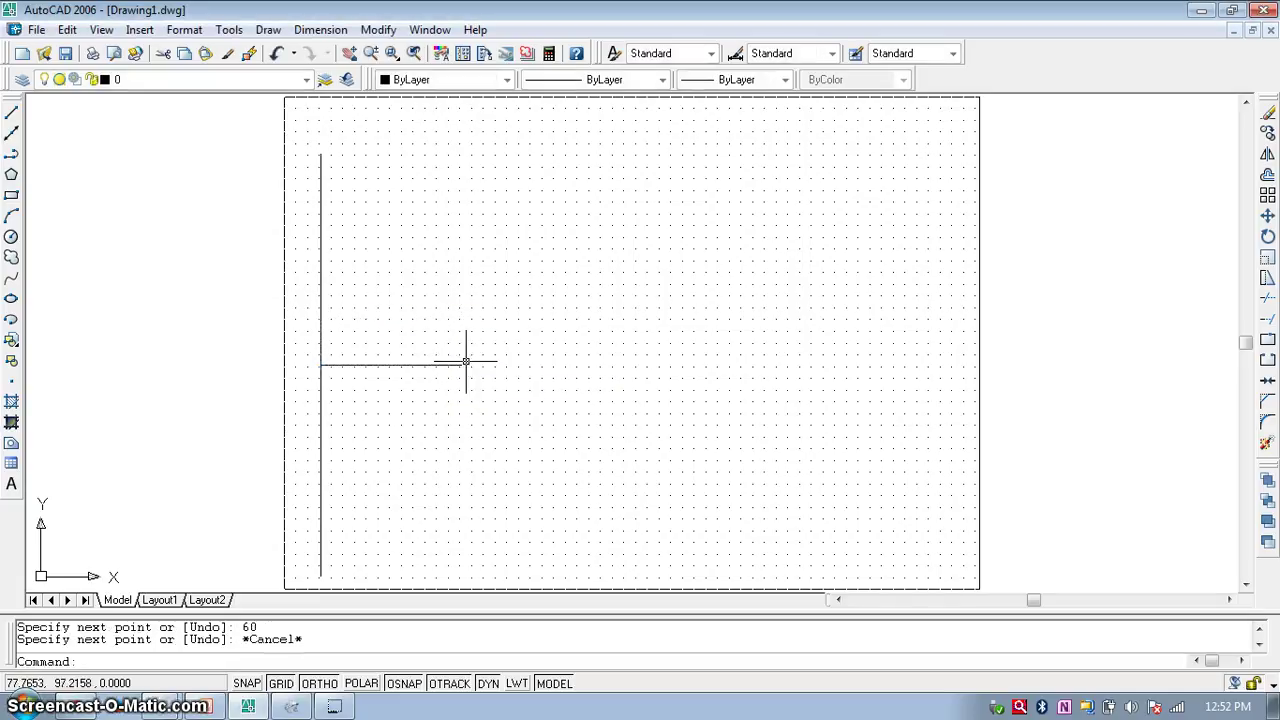
- Check the ellipse problem statement in PowerPoint, return to AutoCAD and divide the horizontal axis line into 5 segments
scroll(404, 442, "up", 2)
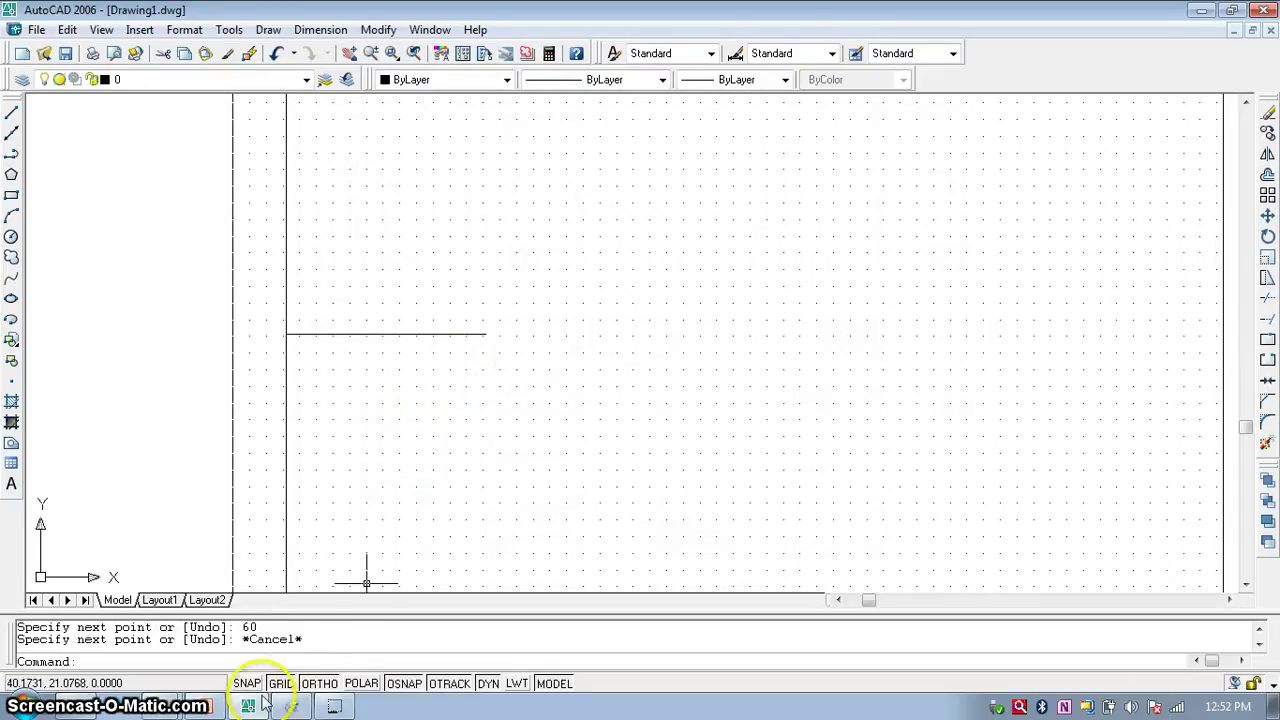
left_click(290, 706)
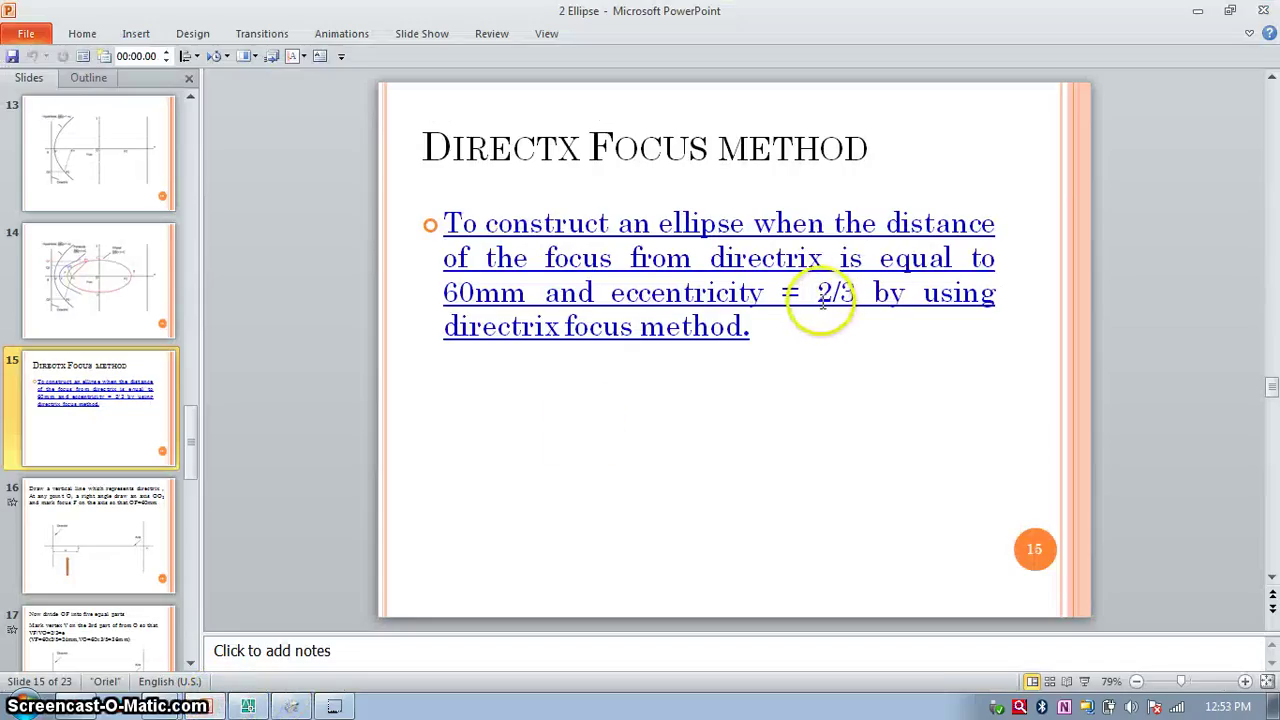
left_click(250, 706)
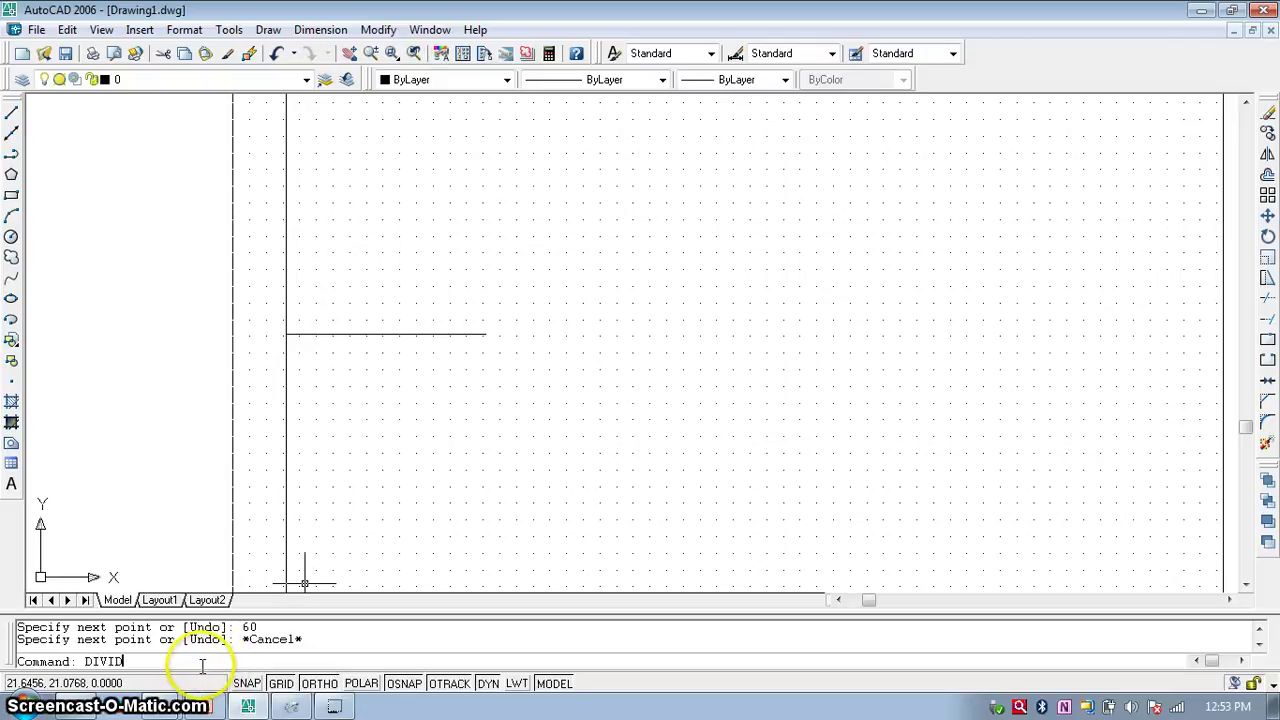
key("Return")
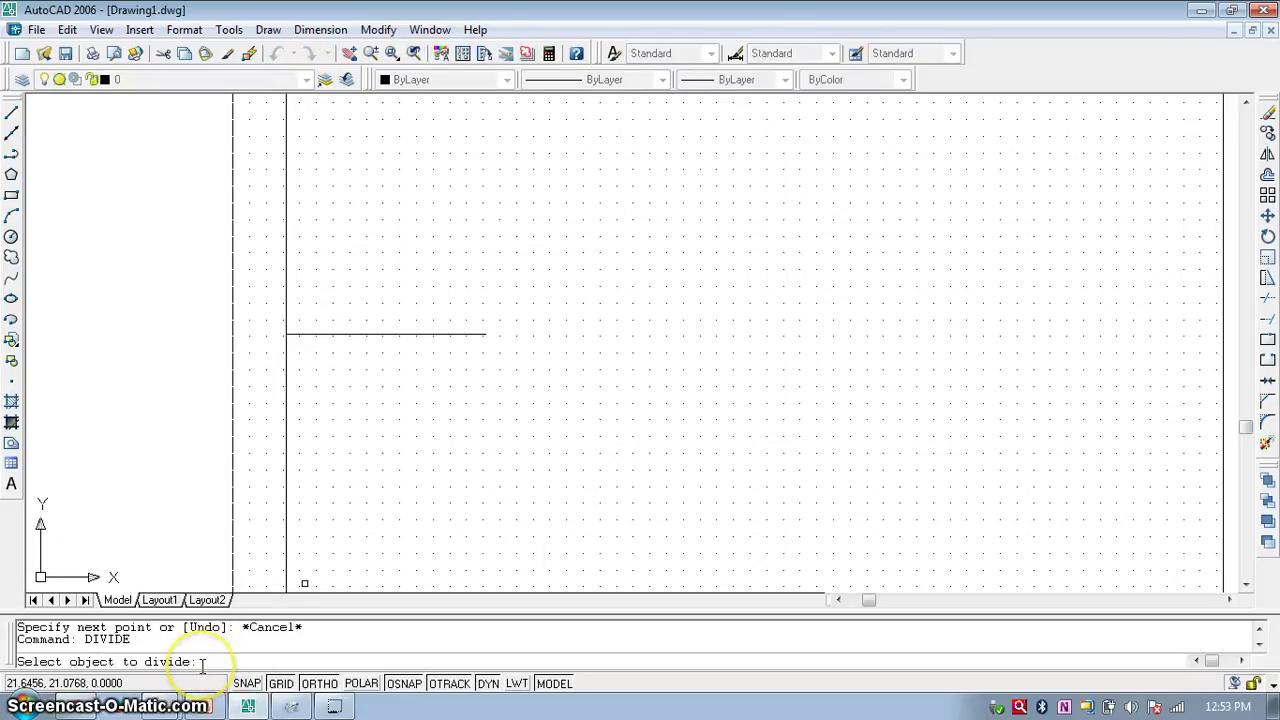
left_click(443, 334)
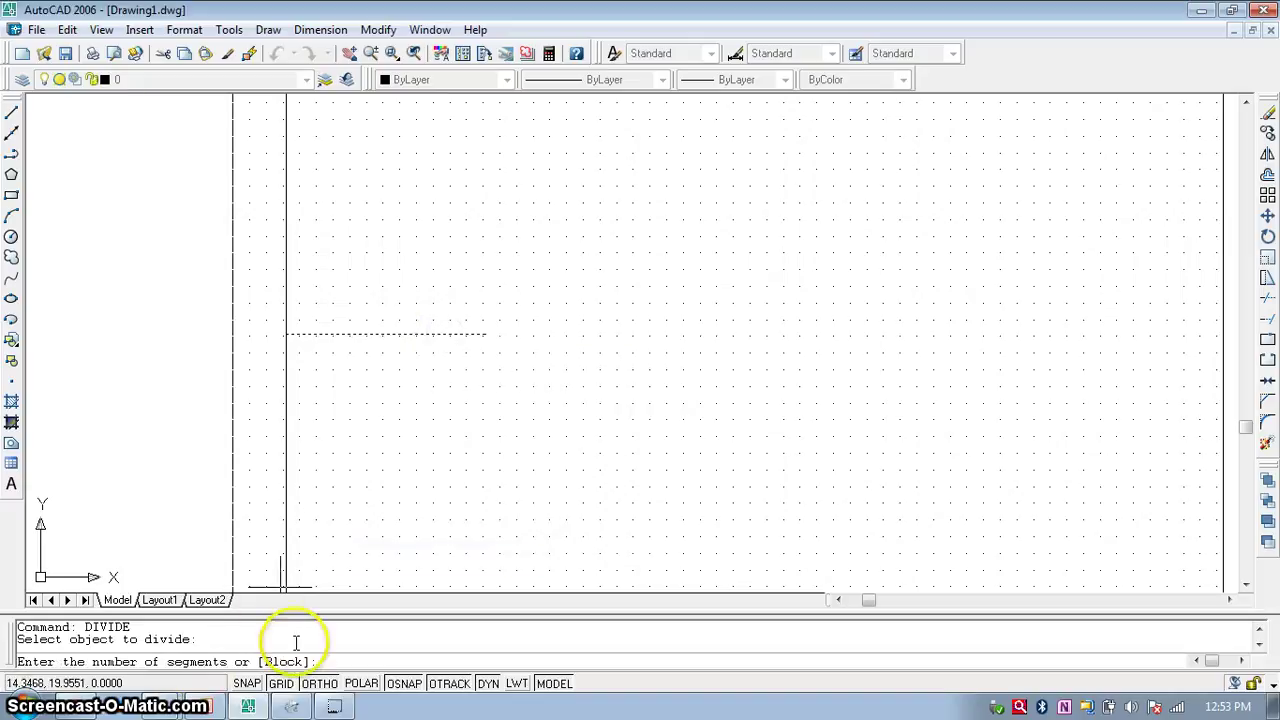
left_click(338, 661)
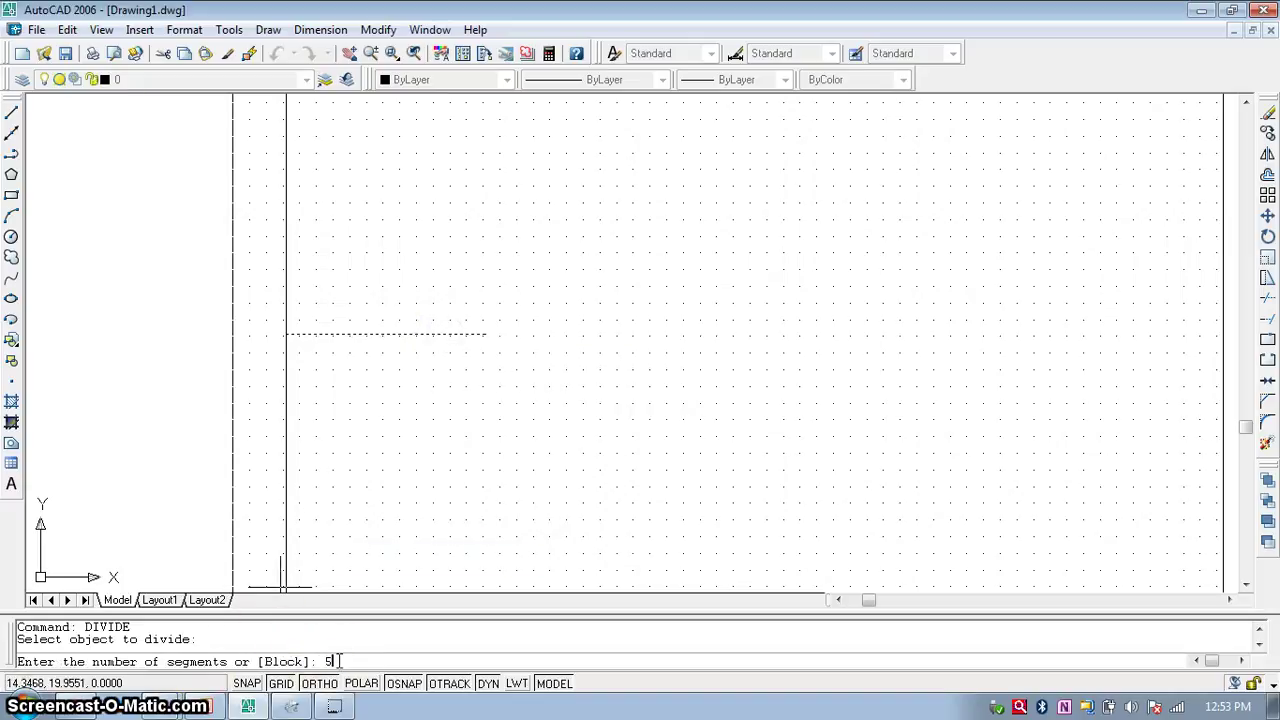
type("5")
key("Return")
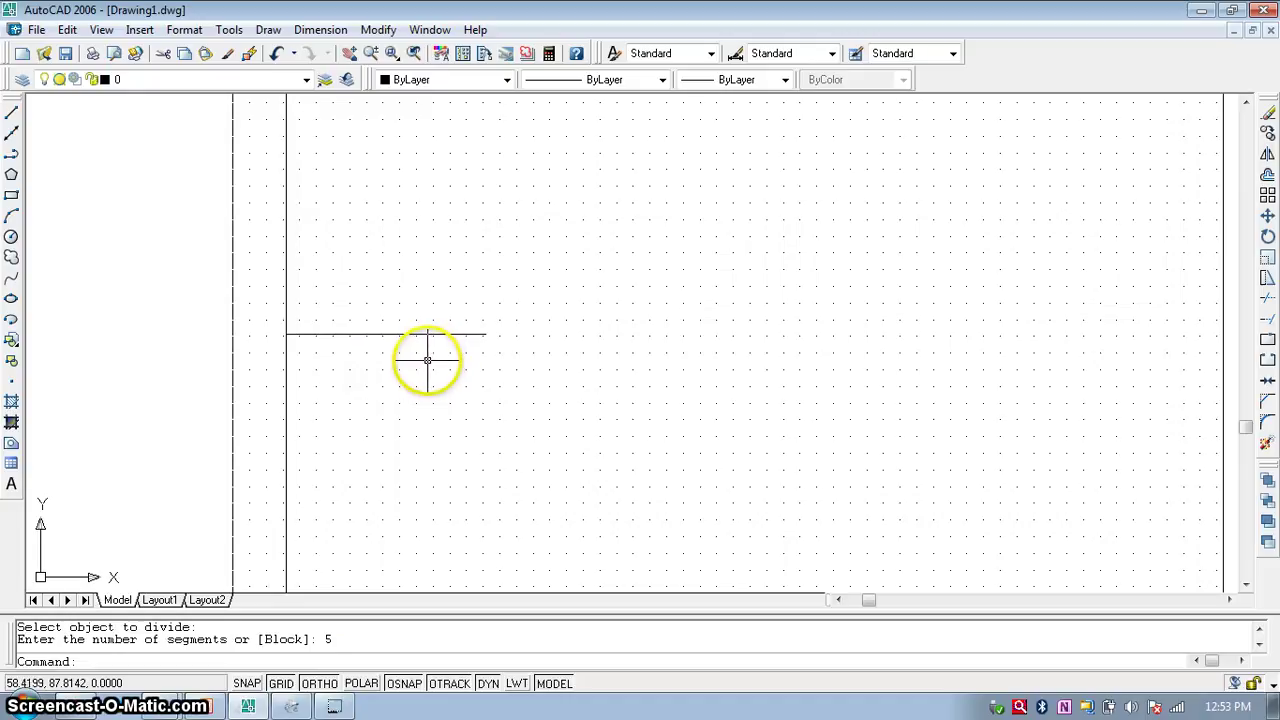
- Set the point display style PDMODE to 3 so the division points show as crosses
left_click(160, 657)
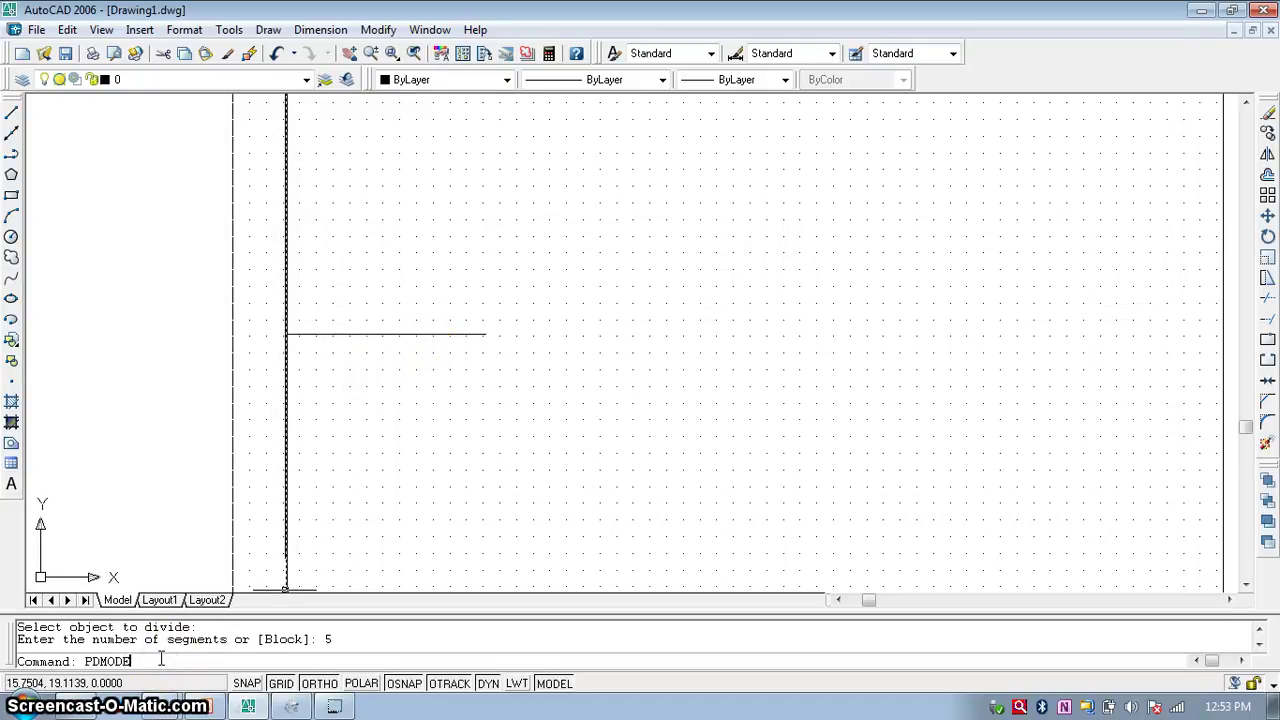
key("Return")
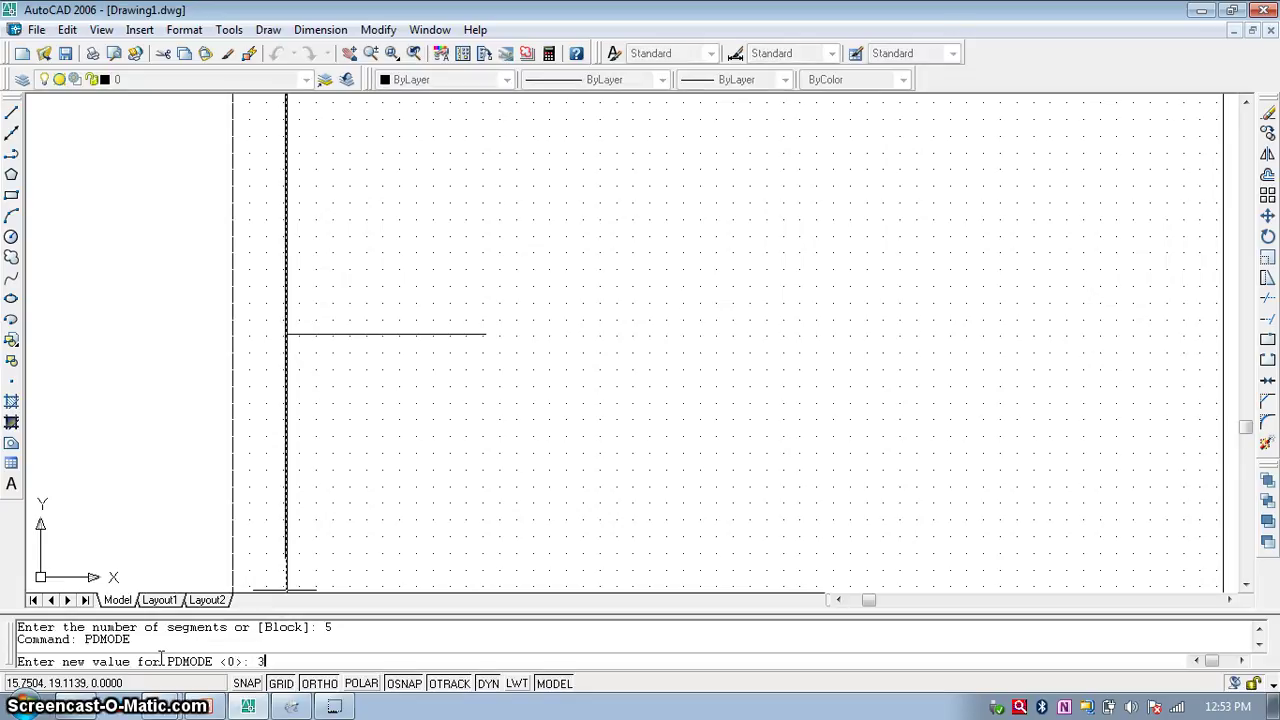
key("Return")
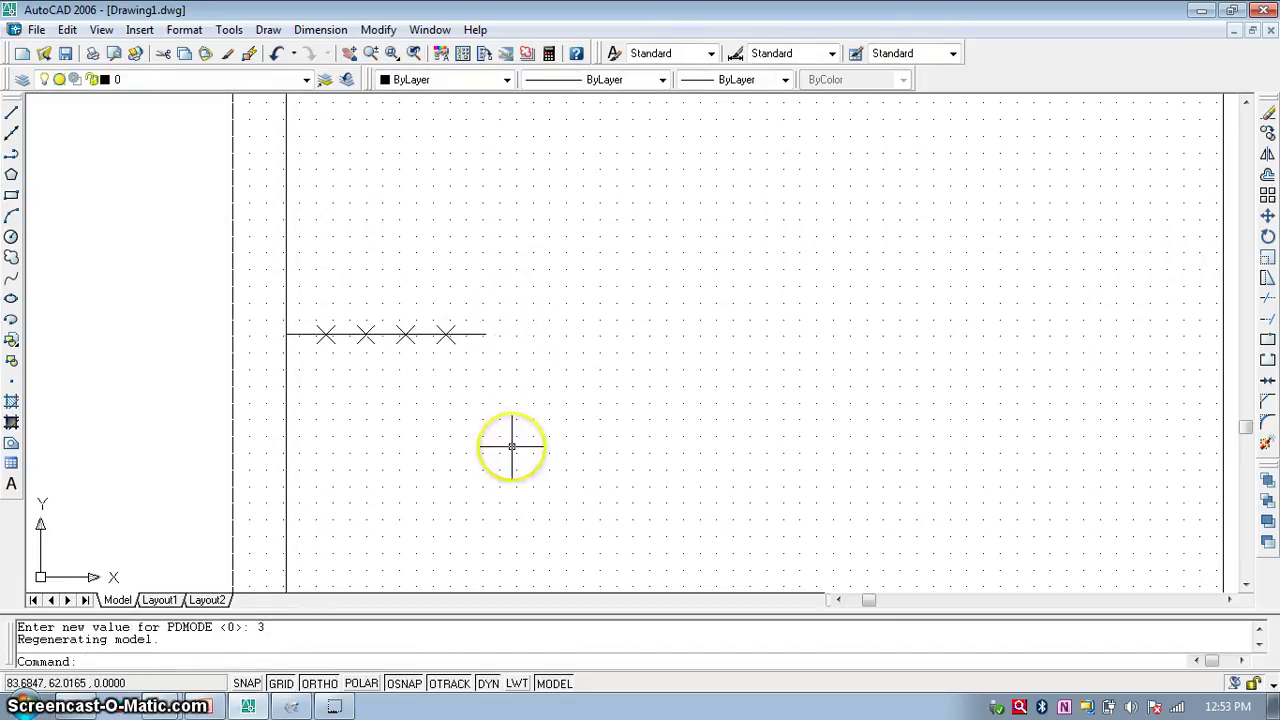
- Place a point at the free end of the horizontal axis line
left_click(11, 381)
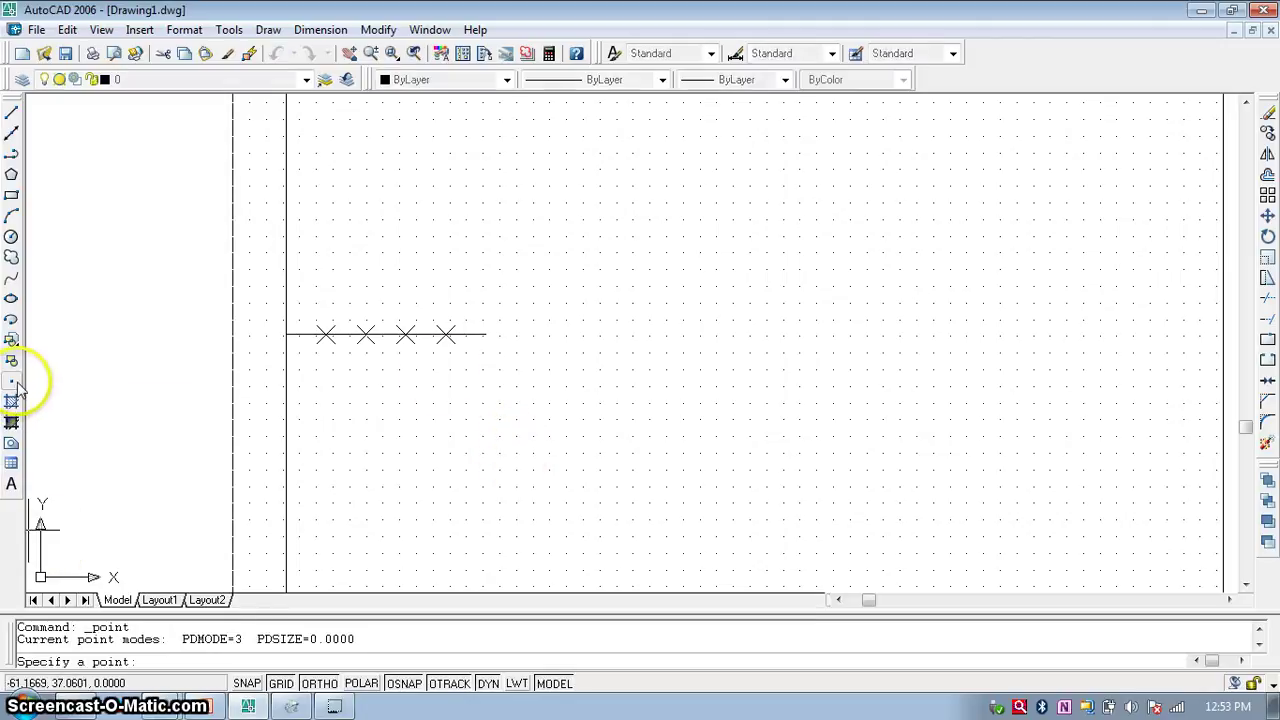
left_click(485, 333)
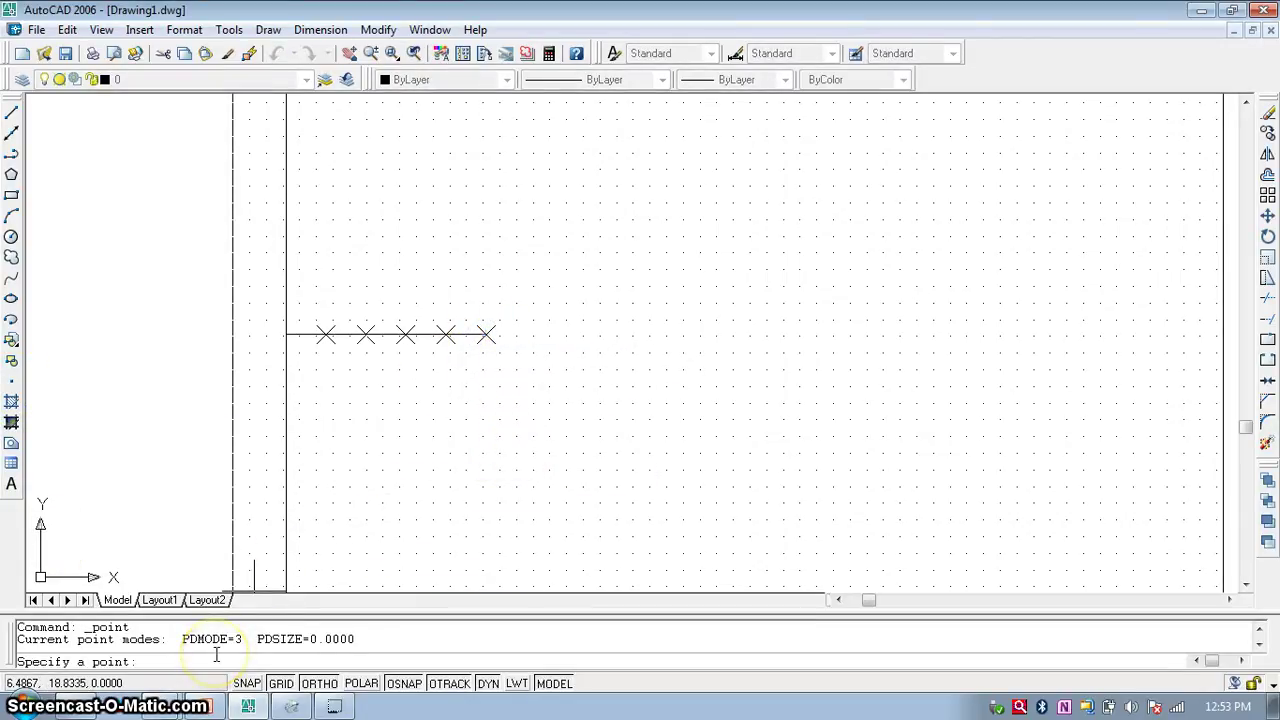
key("Escape")
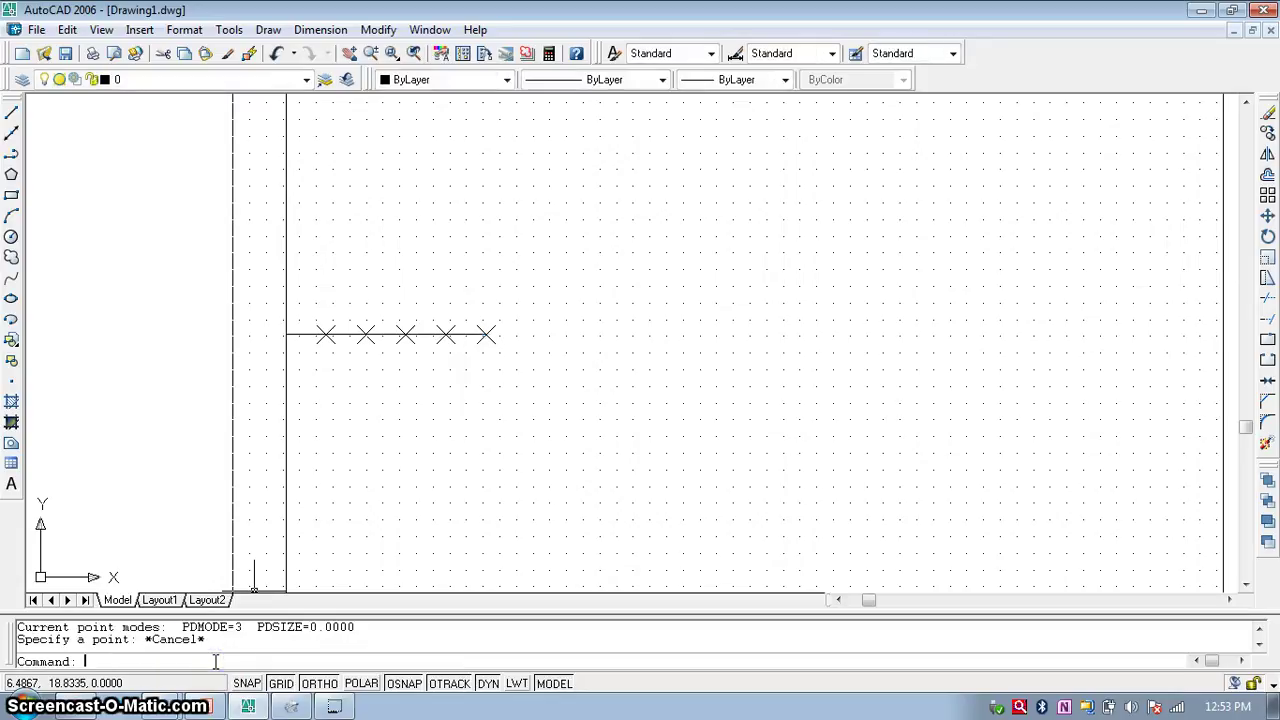
- Set the point display size PDSIZE to 3
left_click(215, 626)
type("PDSIZE")
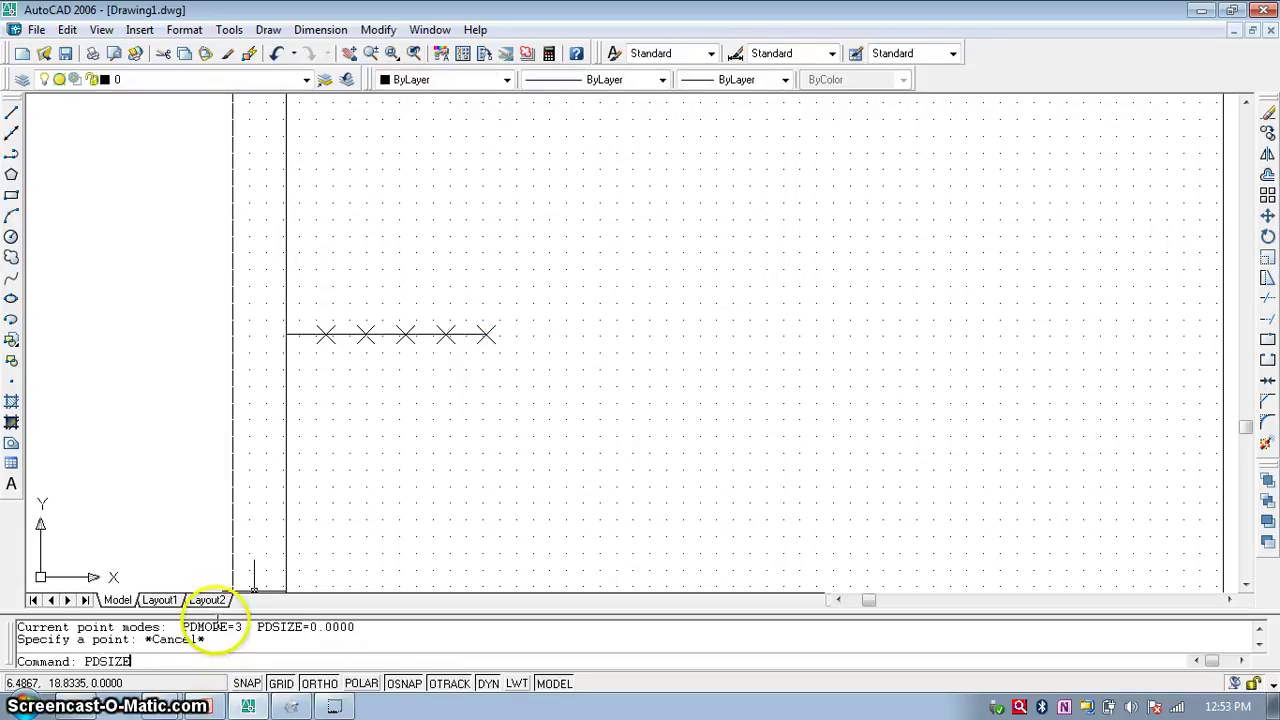
key("Return")
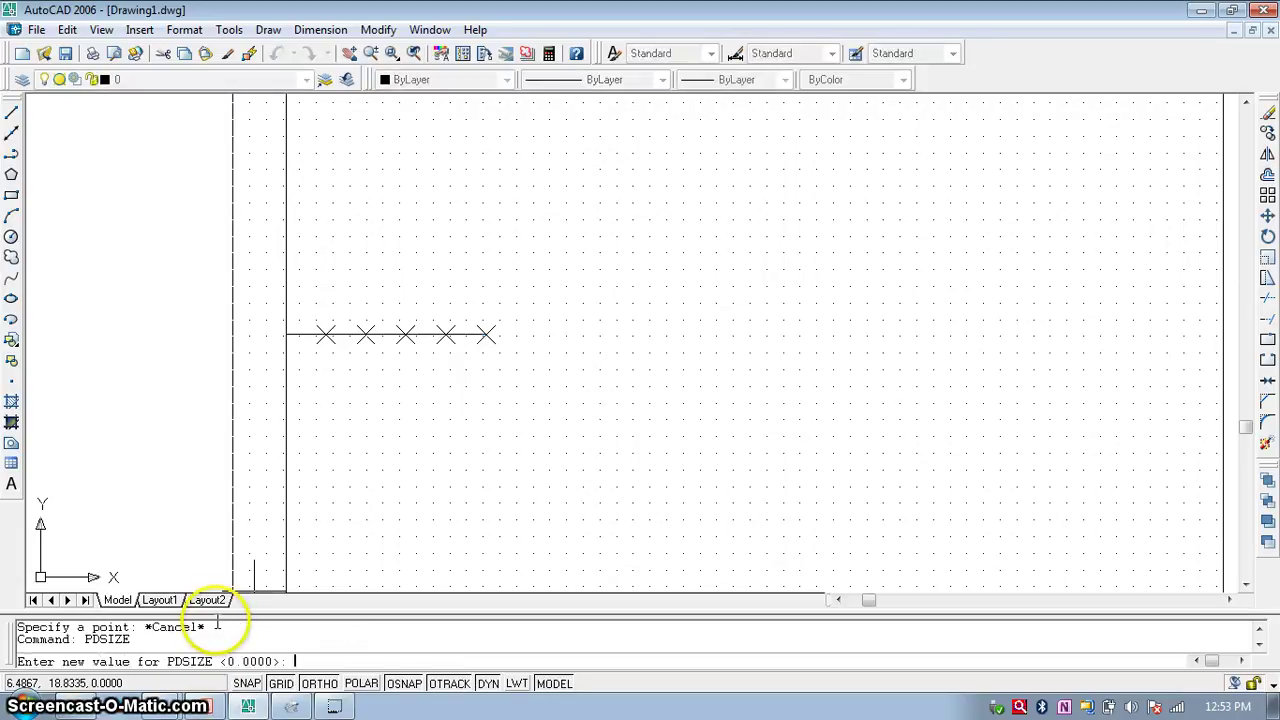
key("Return")
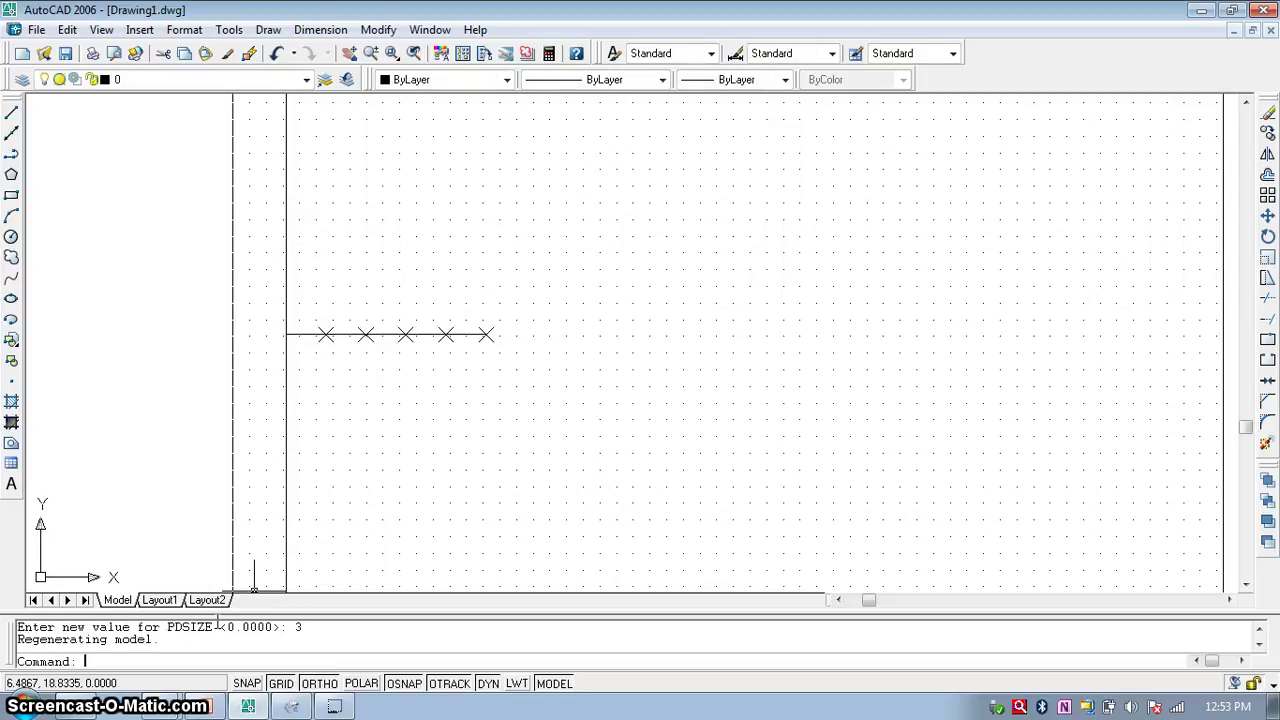
- Add single-line text "F" below the axis line's end point, with height 3 and rotation 0
scroll(452, 371, "up", 1)
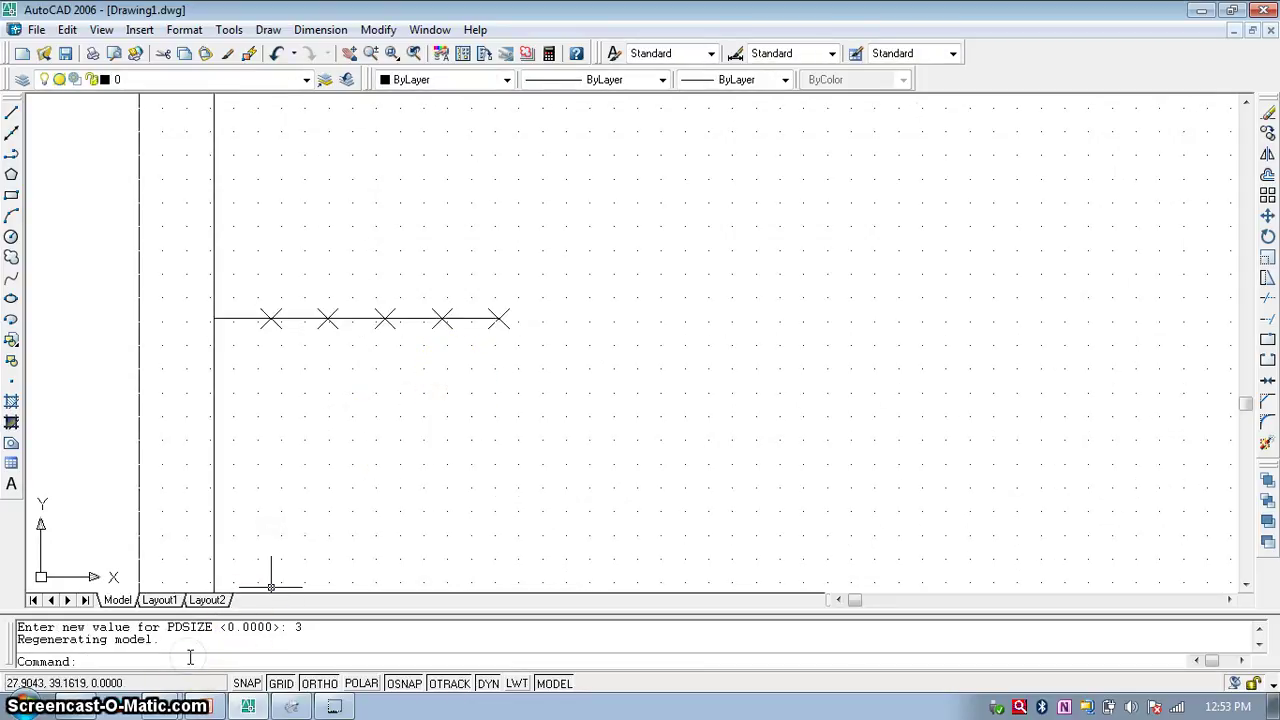
type("DT")
key("Return")
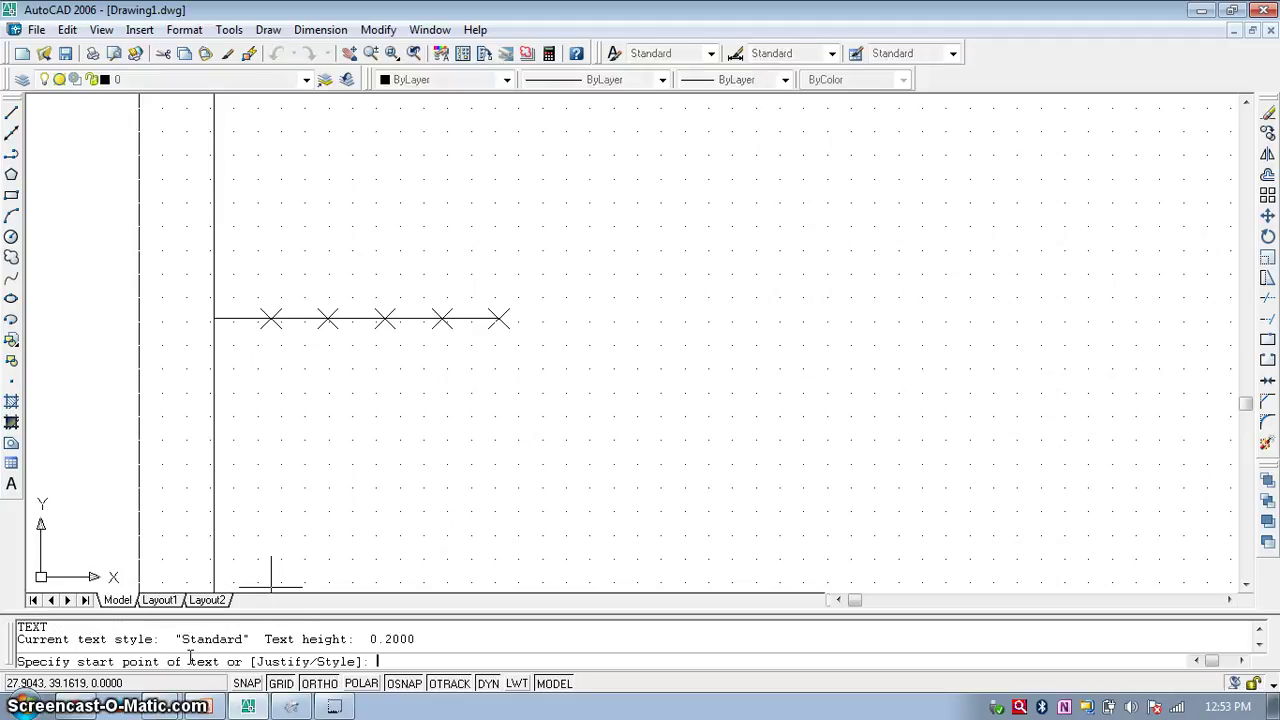
left_click(501, 354)
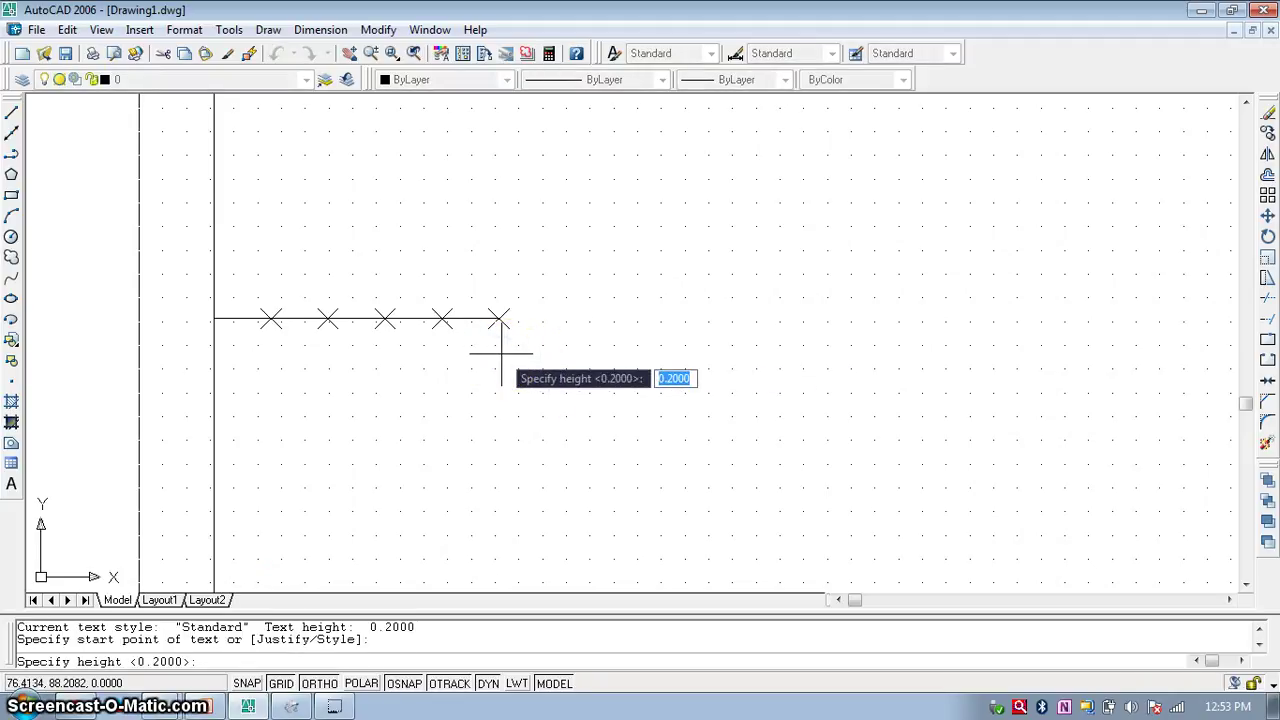
type("3")
key("Return")
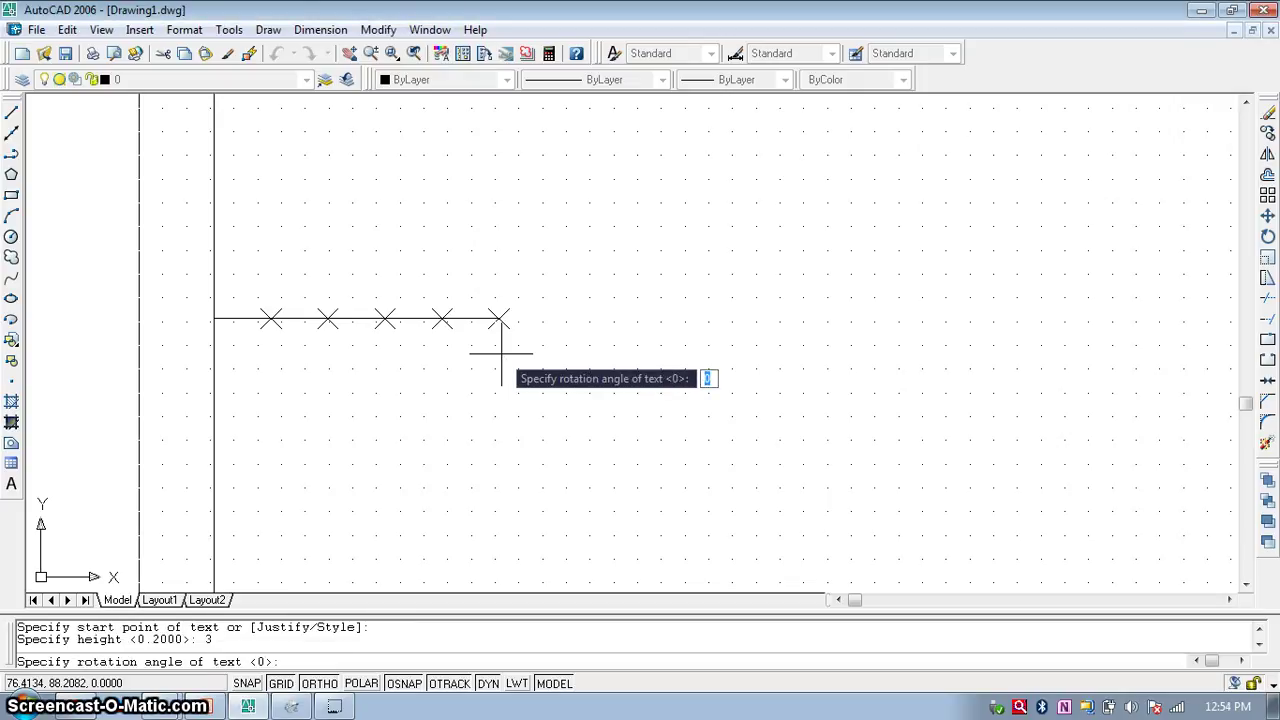
key("Return")
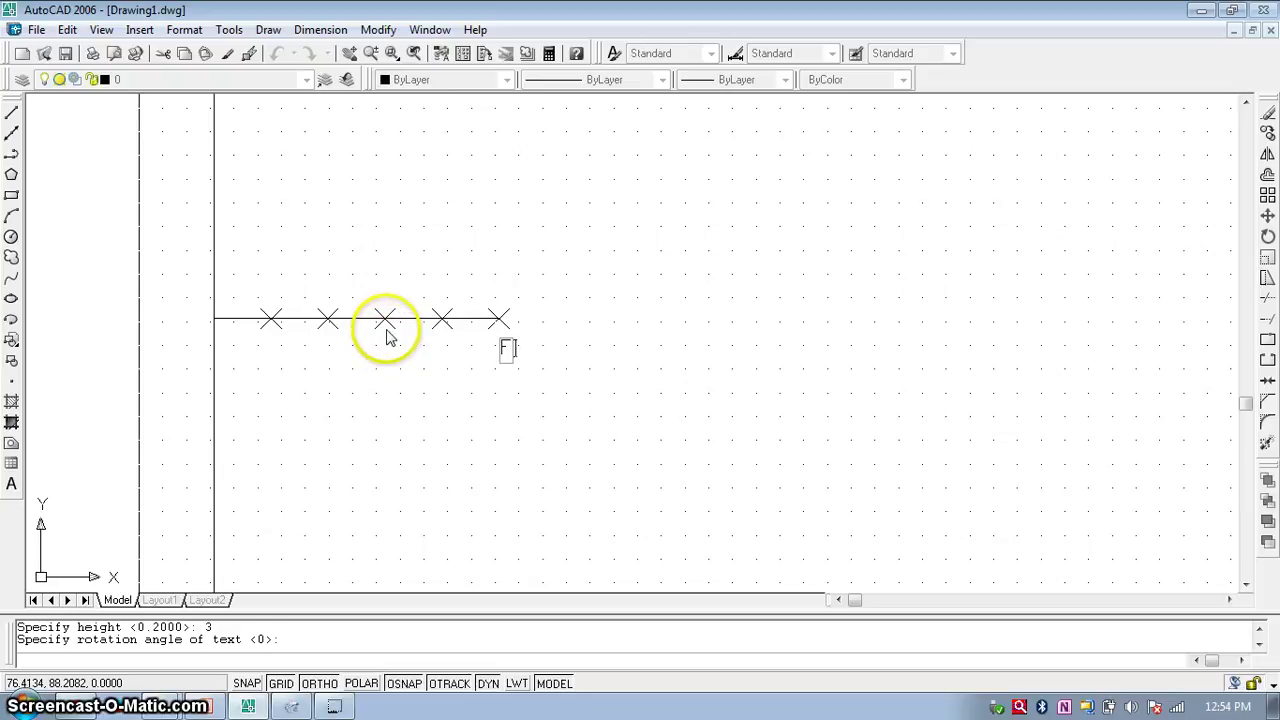
key("Return")
key("Return")
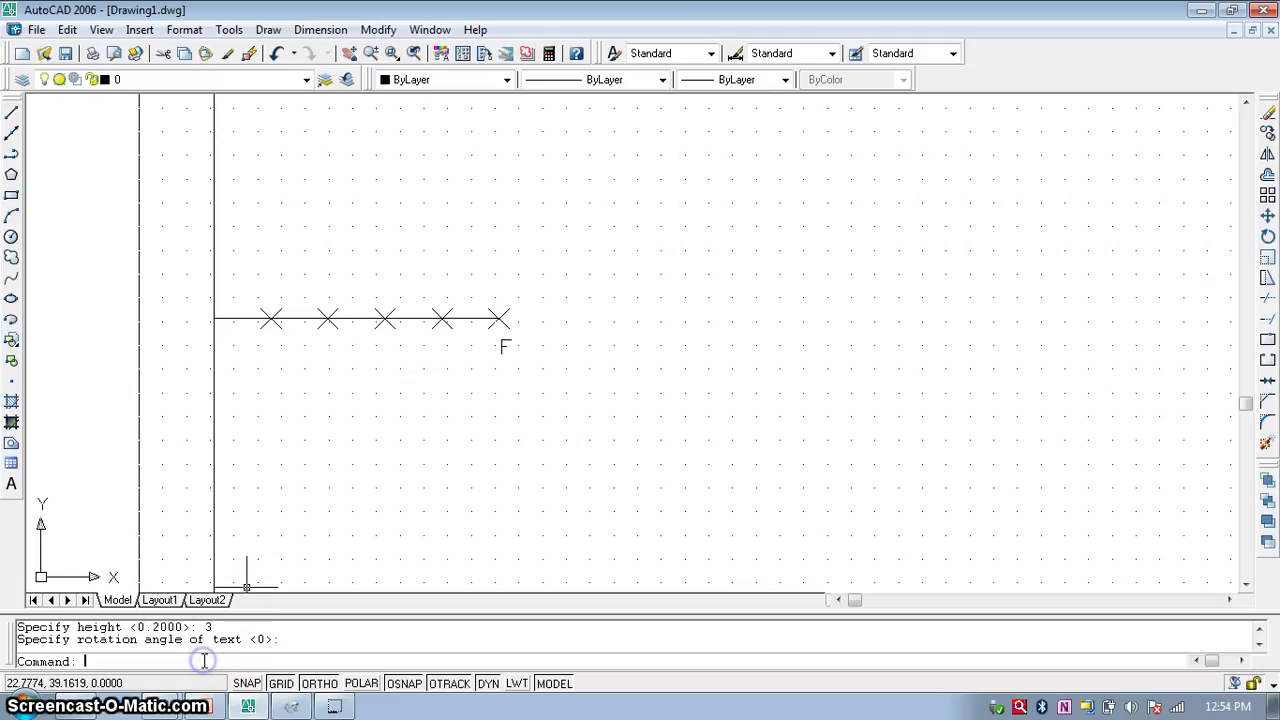
- Add single-line text "V" below the third division point from the directrix, with height 3 and rotation 0
type("DT")
key("Return")
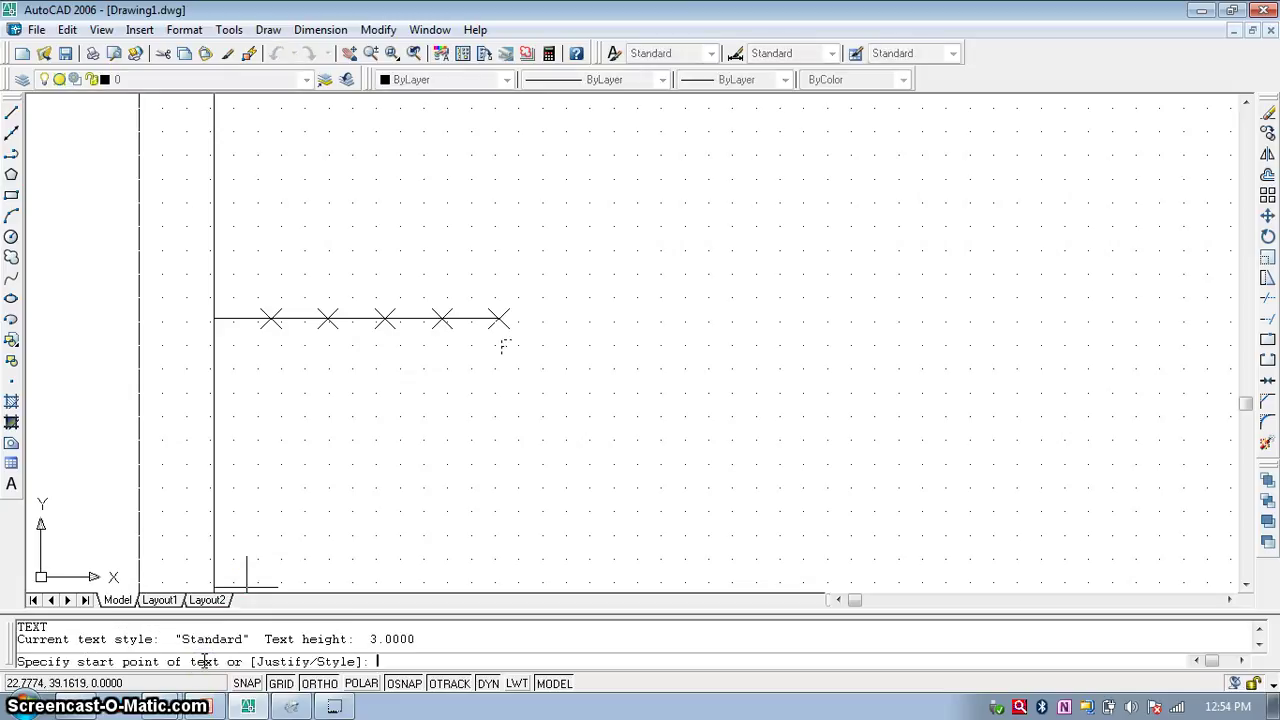
left_click(384, 348)
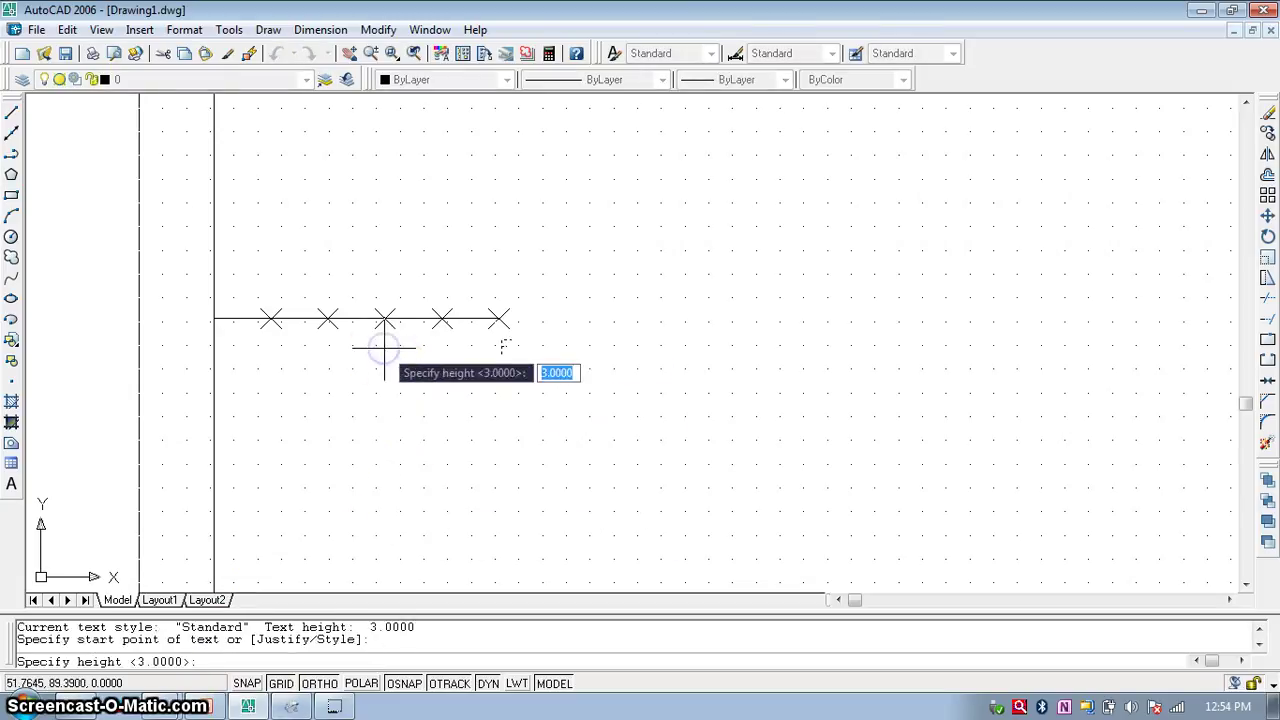
key("Return")
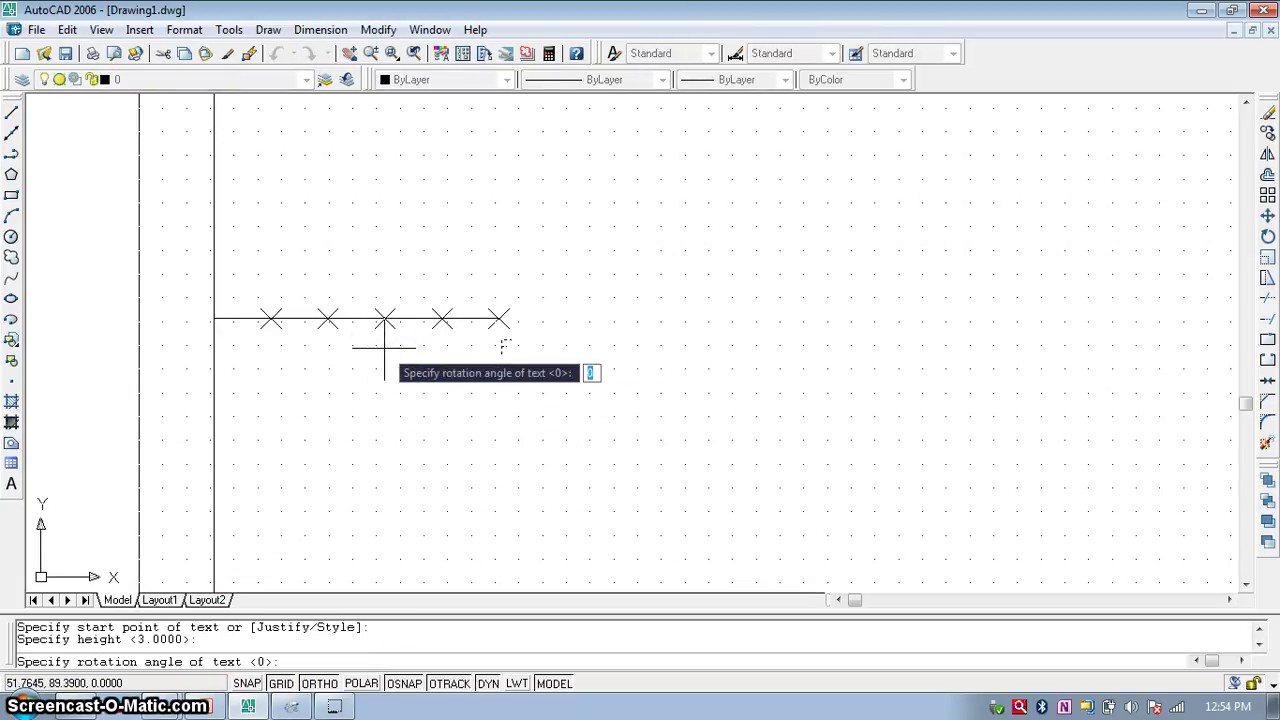
key("Return")
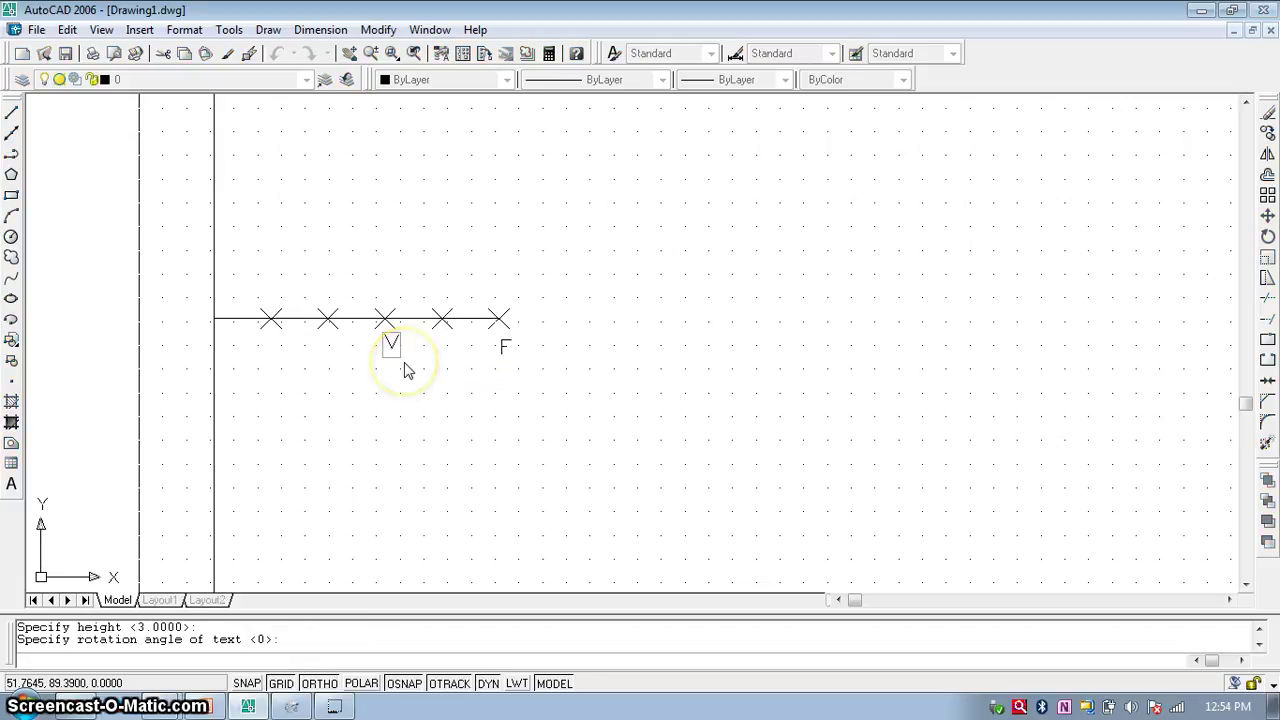
type("V")
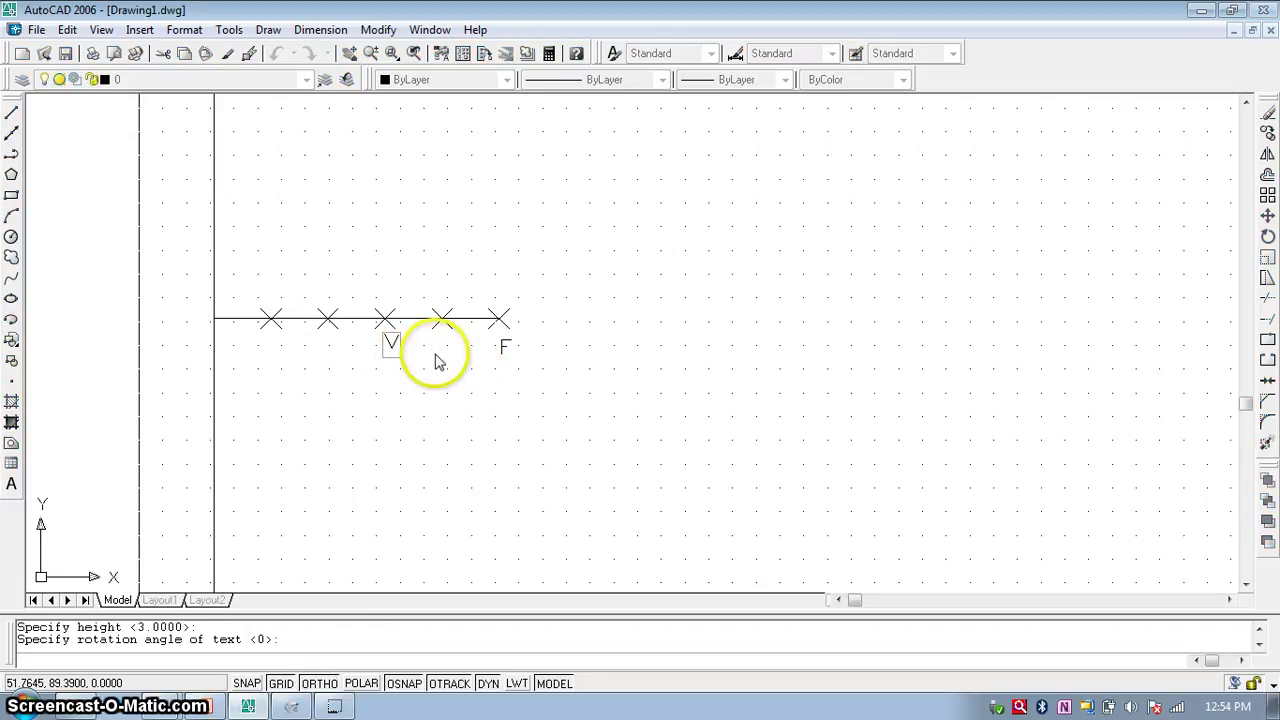
key("Return")
key("Return")
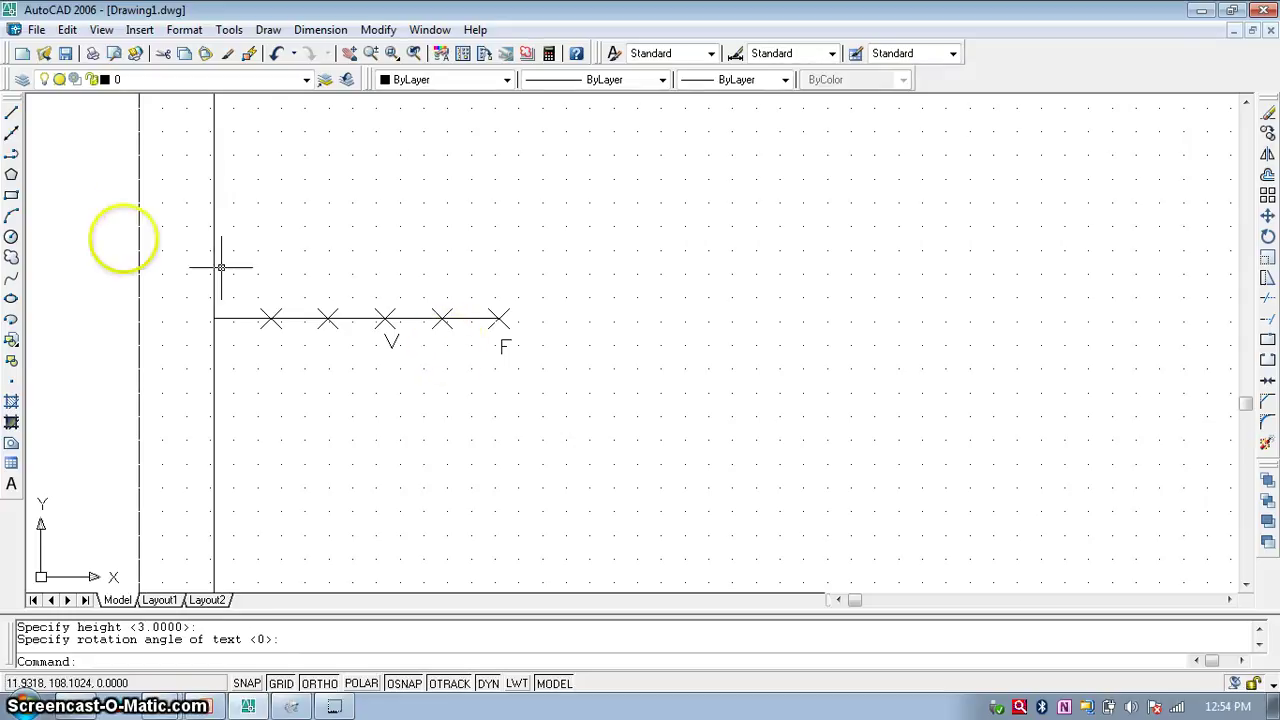
- Set the current drawing color to index color 9
left_click(437, 80)
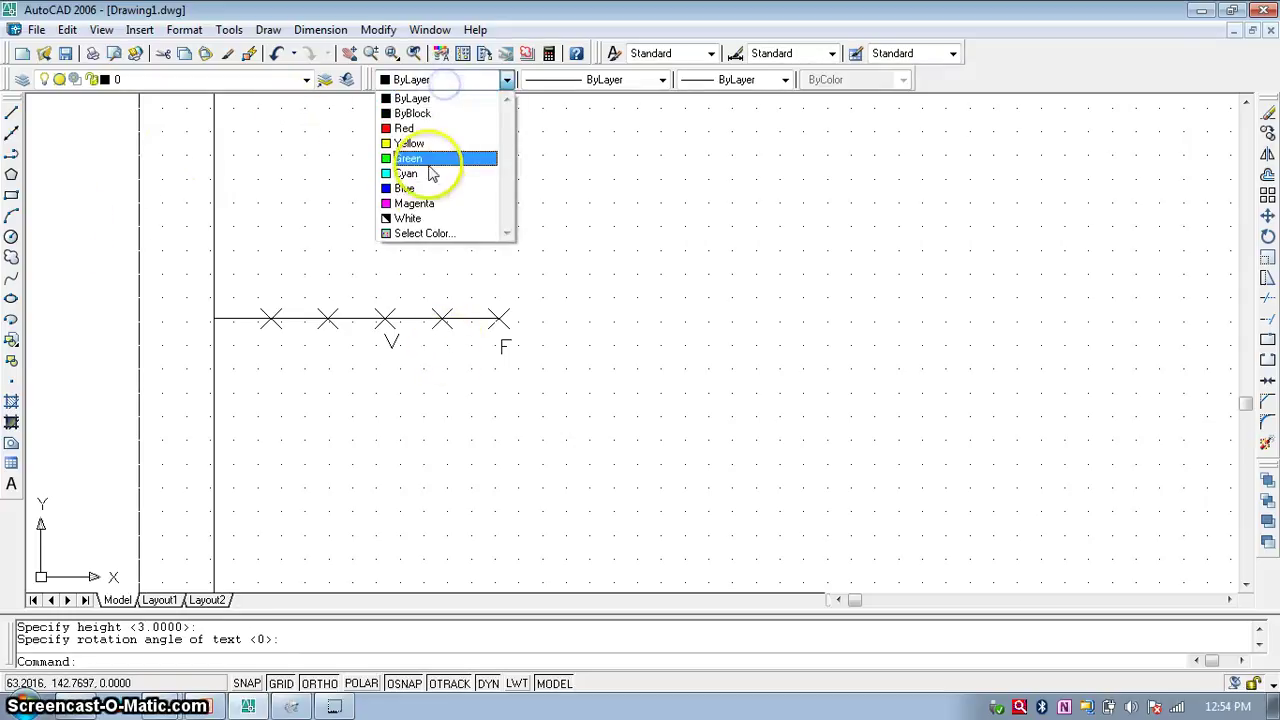
left_click(420, 232)
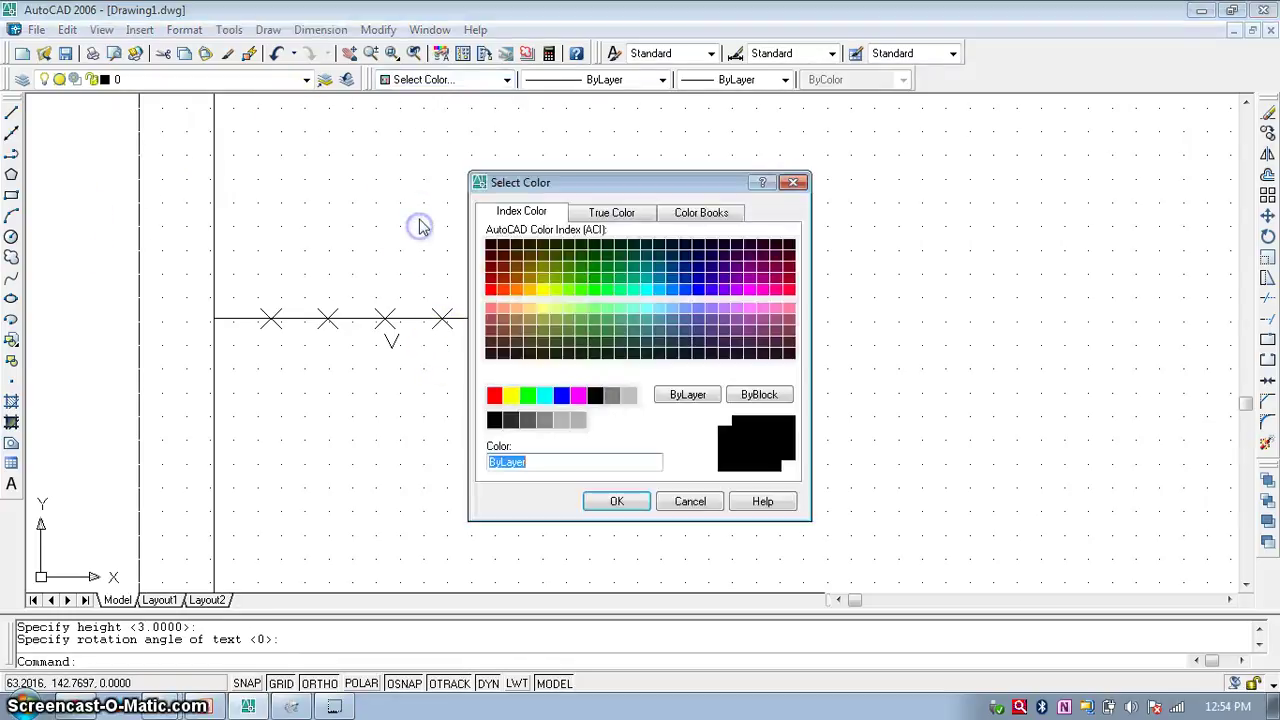
type("09")
key("Return")
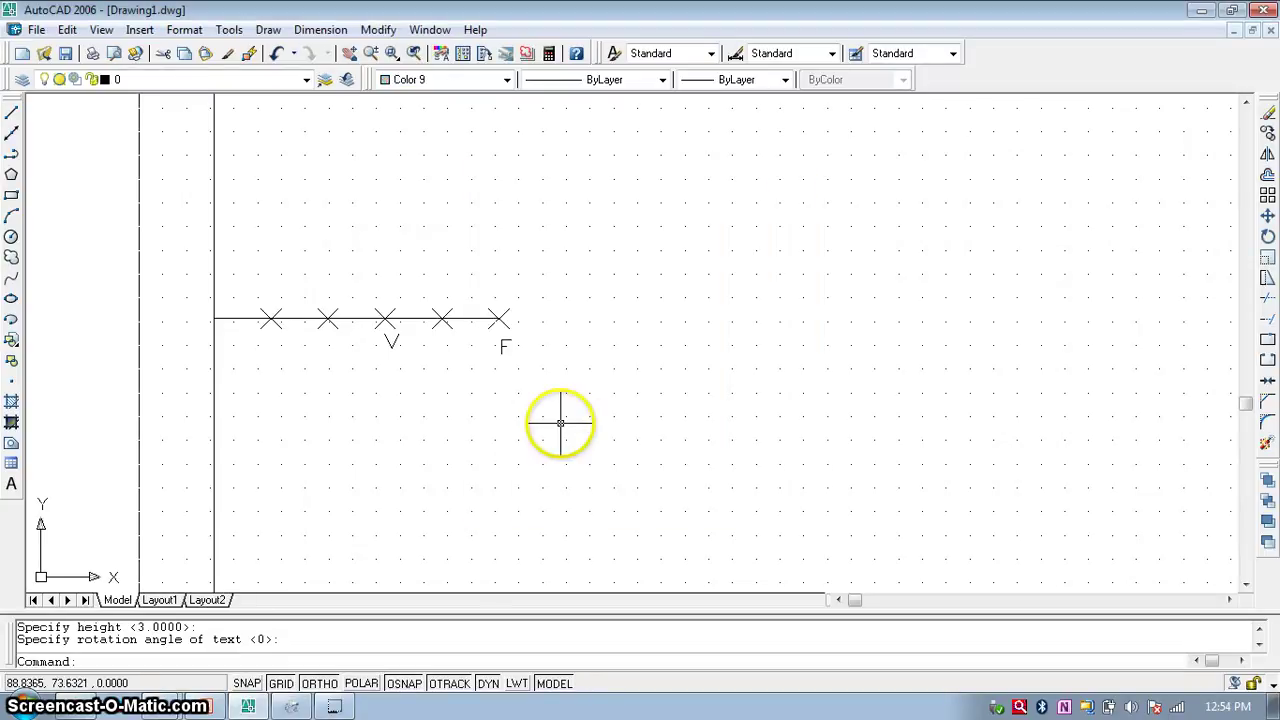
- Draw a vertical construction line upward from the vertex point V
left_click(11, 113)
left_click(385, 318)
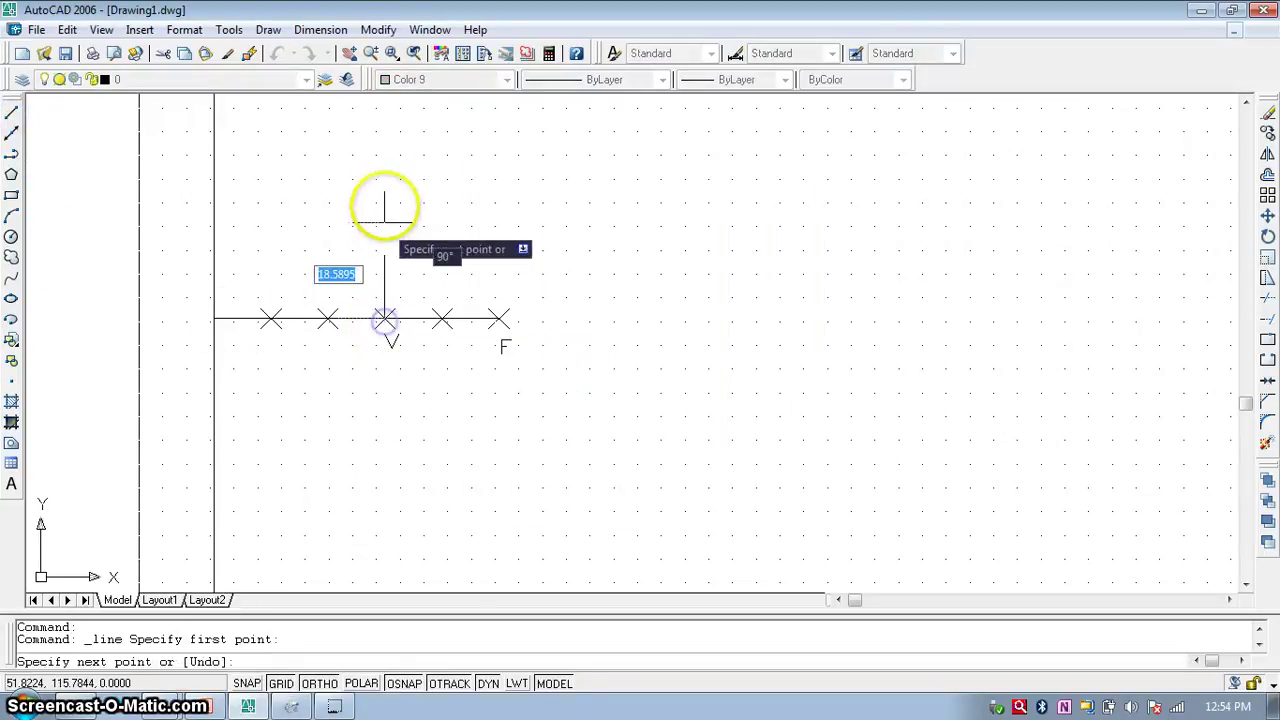
left_click(387, 158)
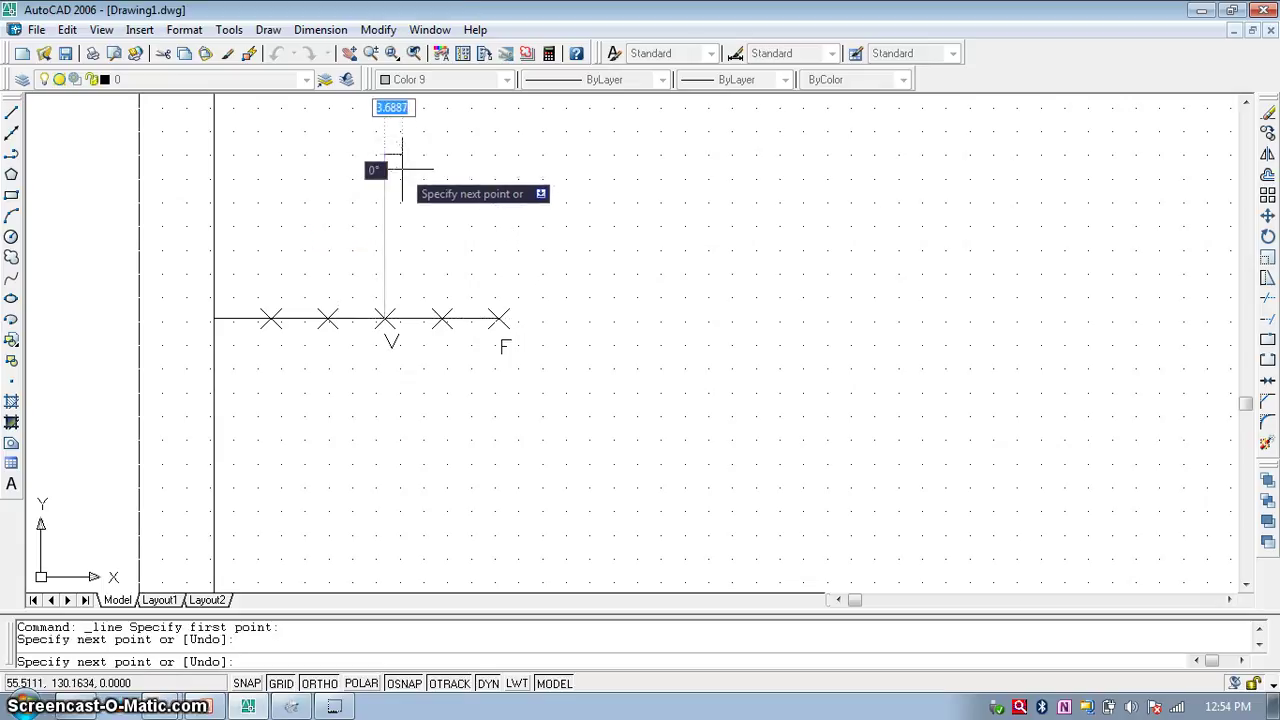
key("Escape")
scroll(372, 306, "up", 5)
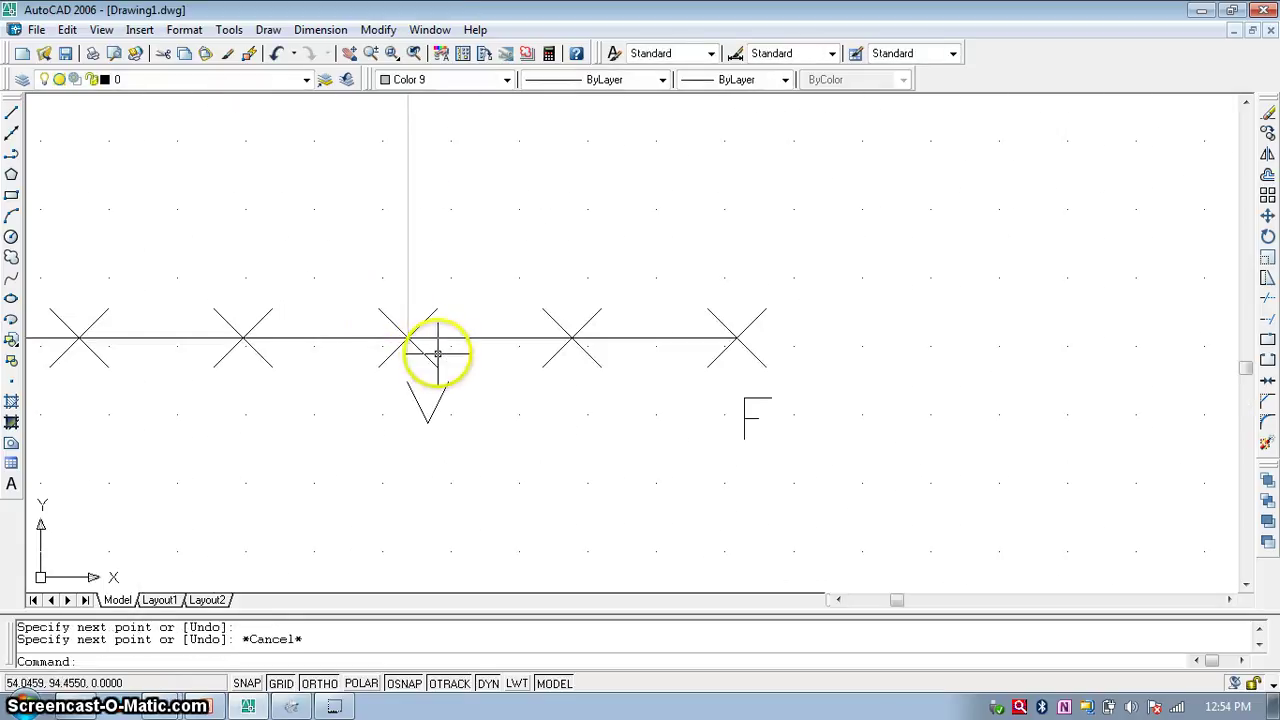
scroll(424, 321, "down", 4)
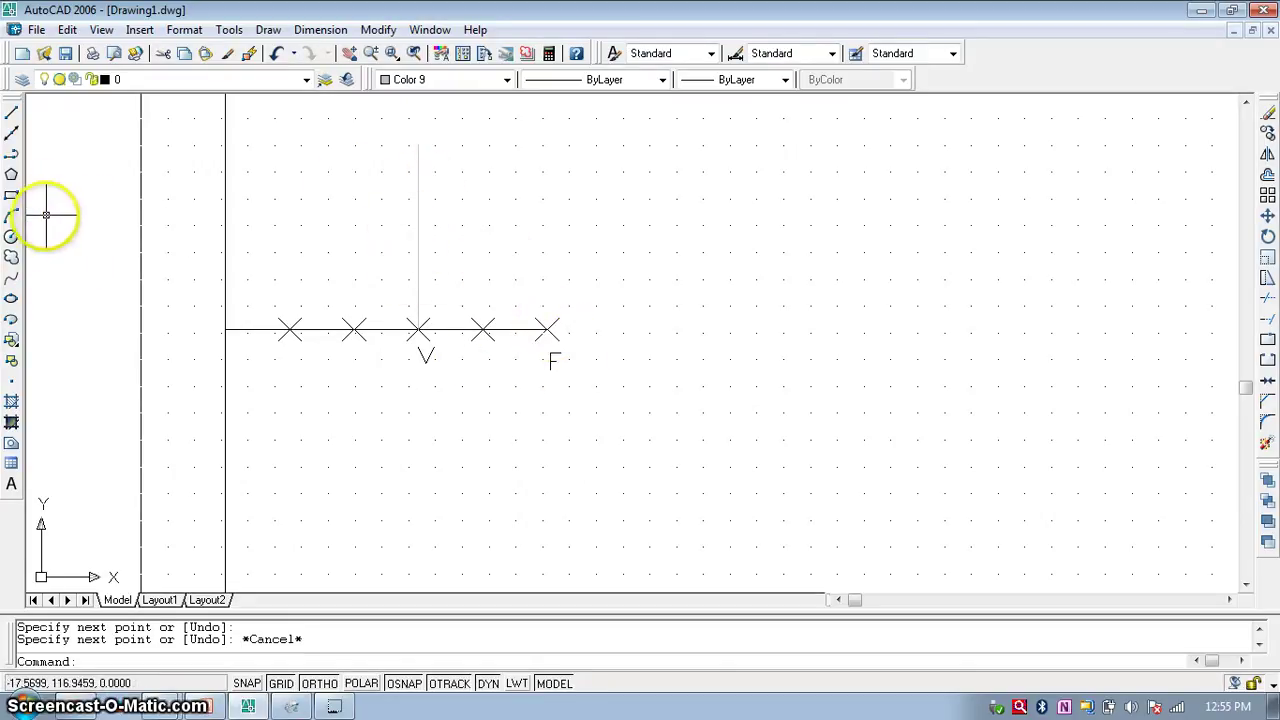
- Draw a circle centered at point V with its radius reaching point F
left_click(11, 238)
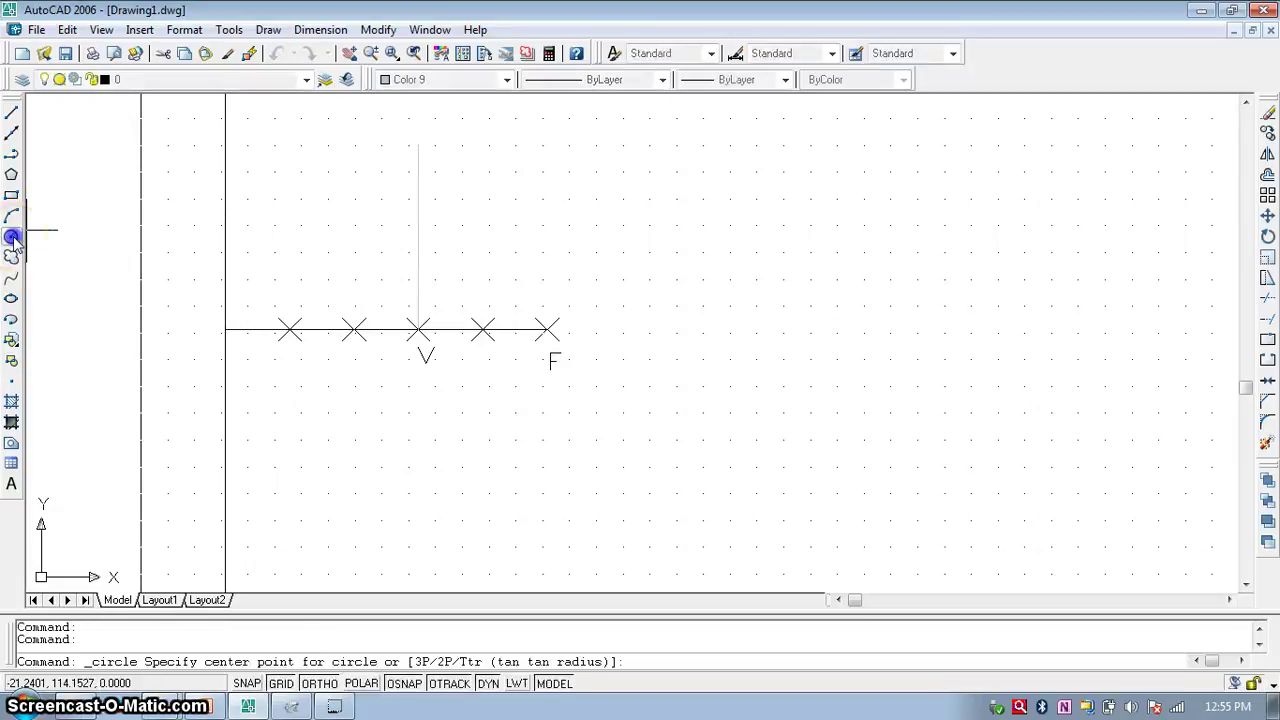
left_click(419, 328)
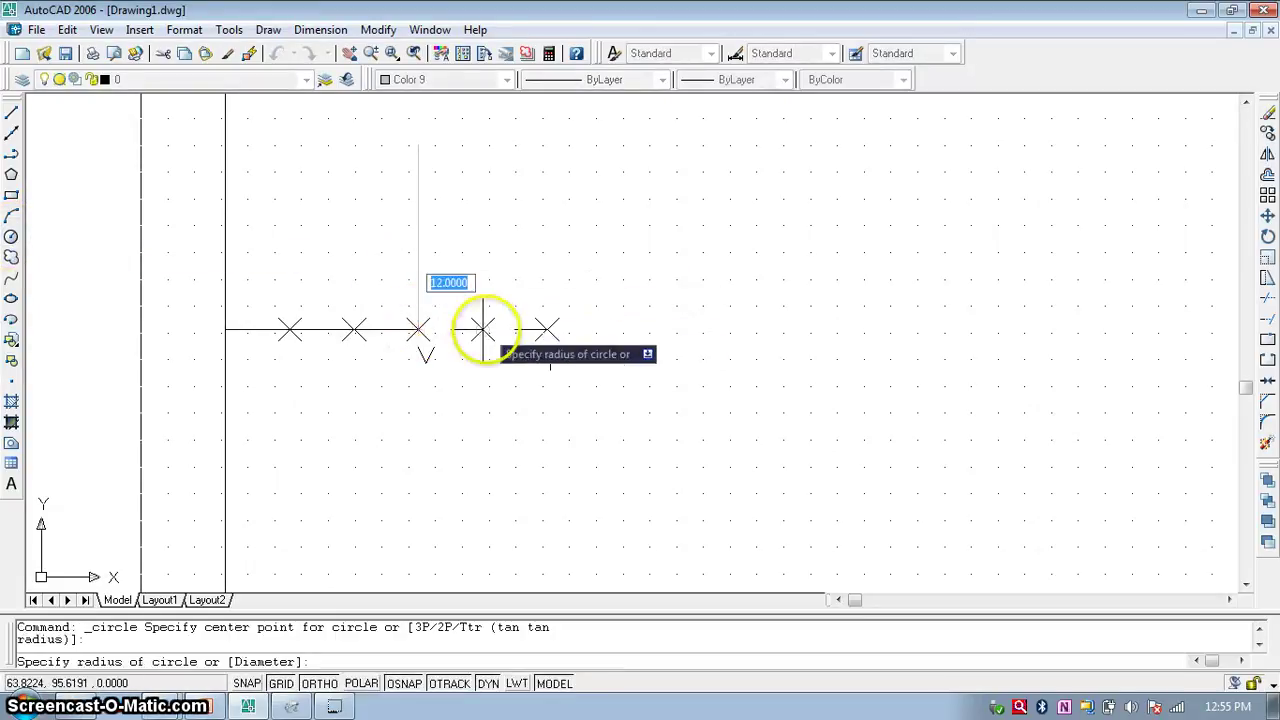
left_click(547, 328)
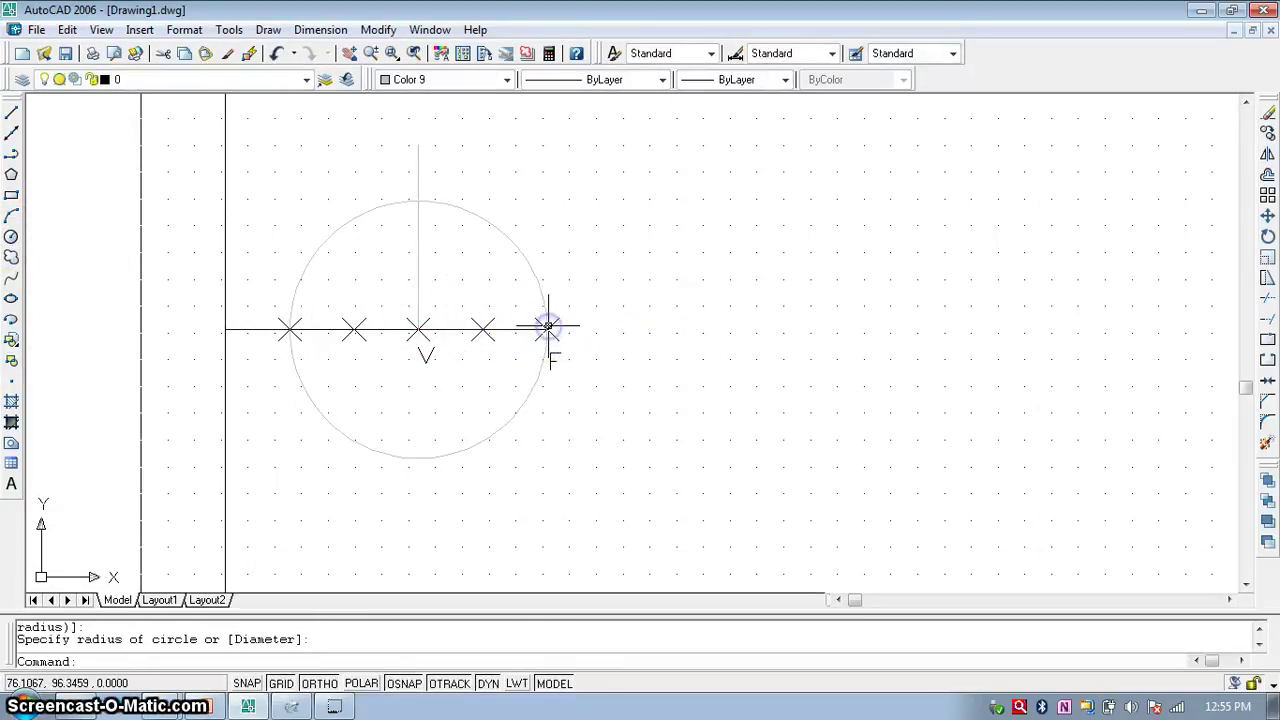
- Trim the circle to the upper quarter arc between V's vertical line and F, and trim the vertical line above the arc
left_click(1267, 300)
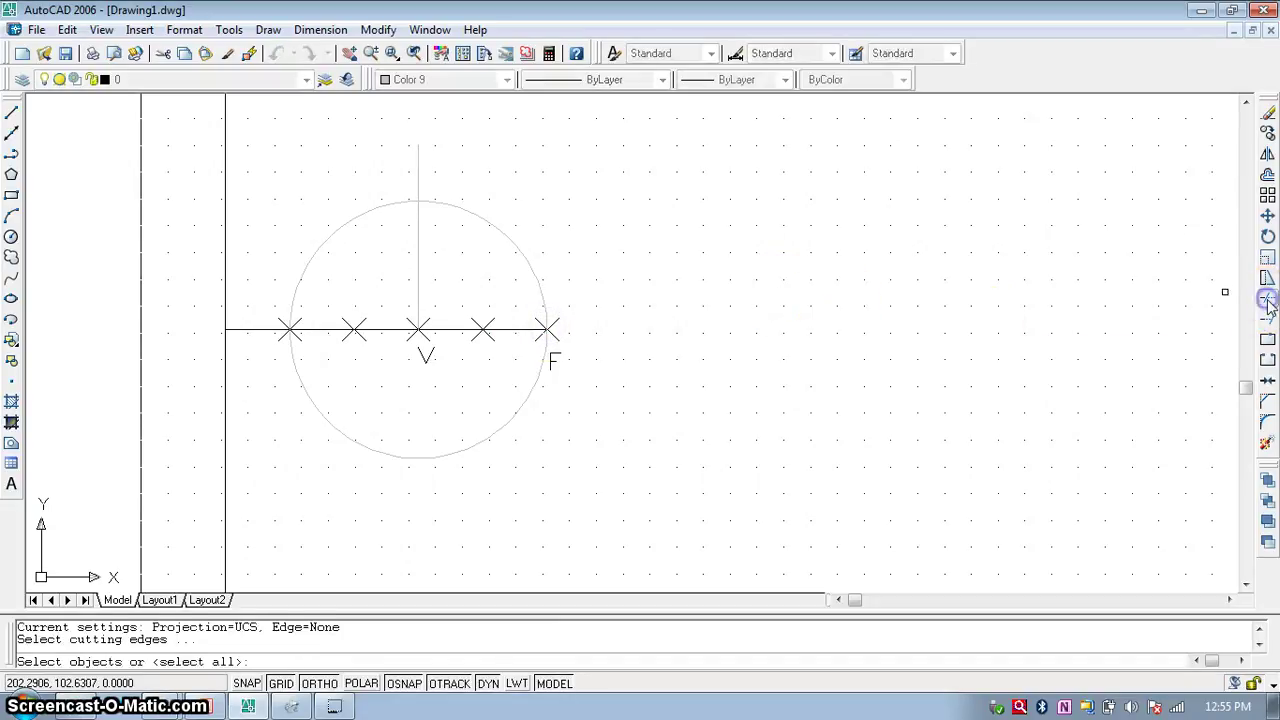
right_click(790, 322)
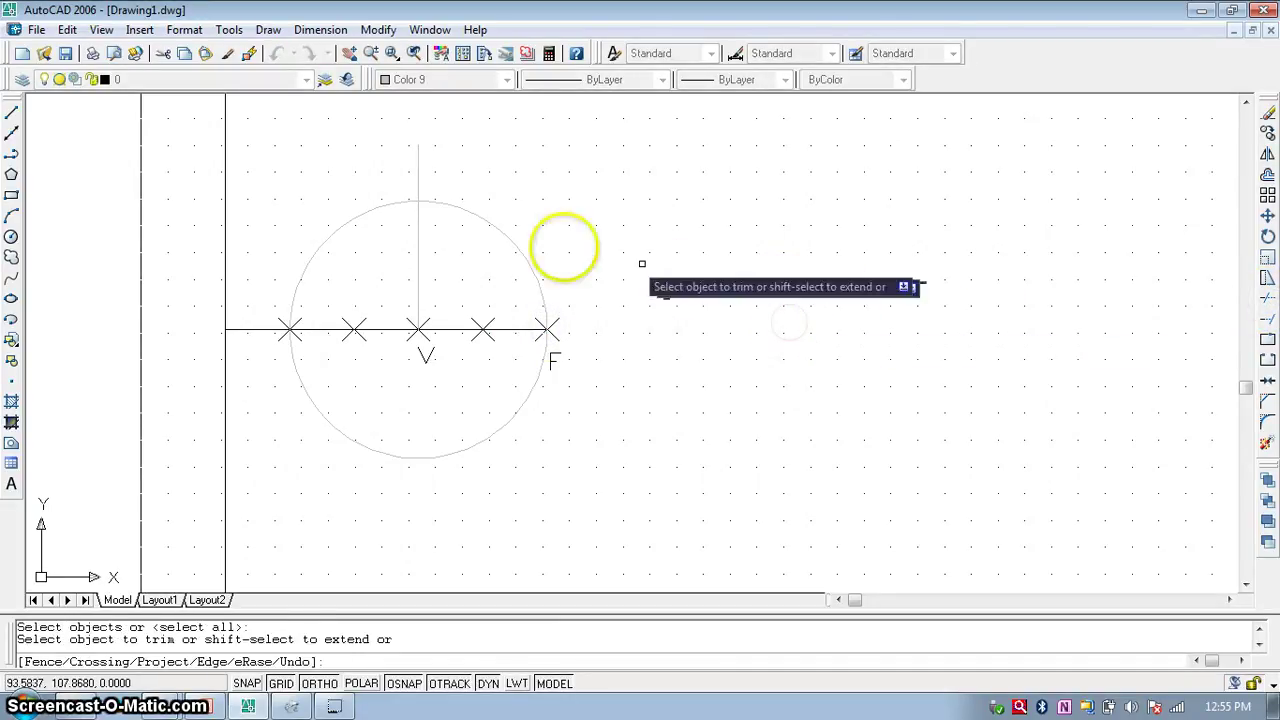
left_click(351, 218)
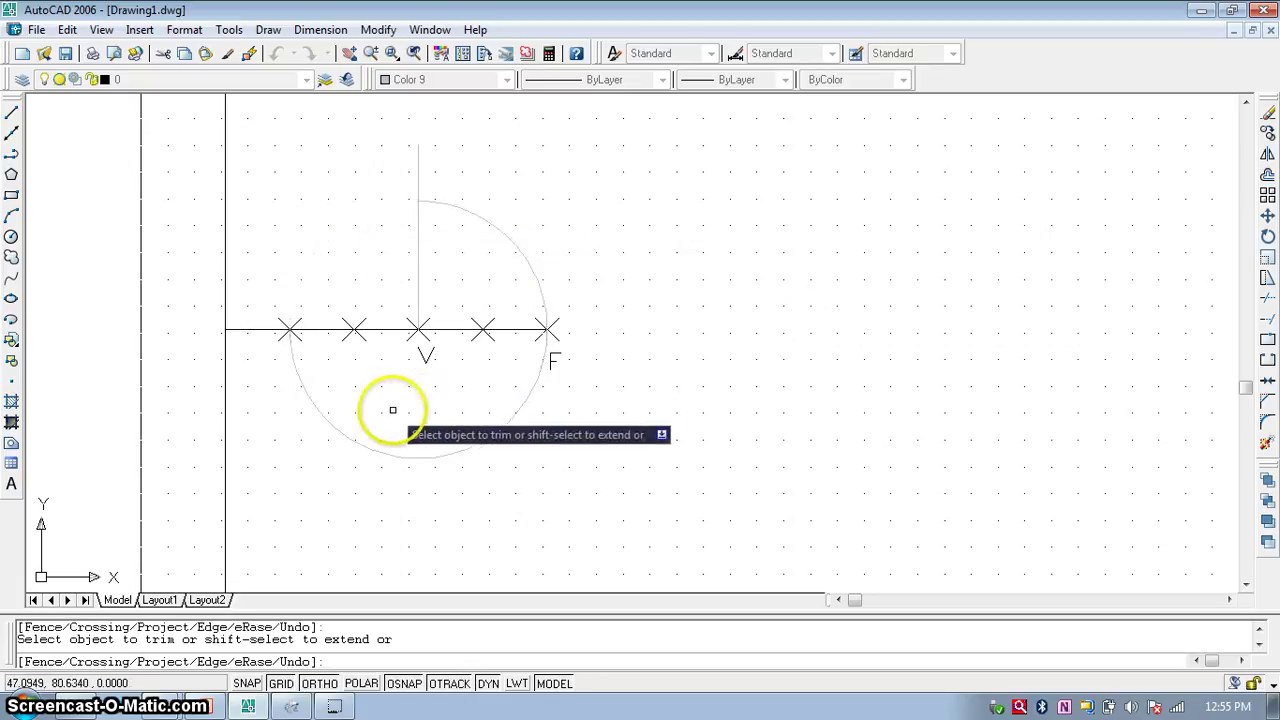
left_click(355, 441)
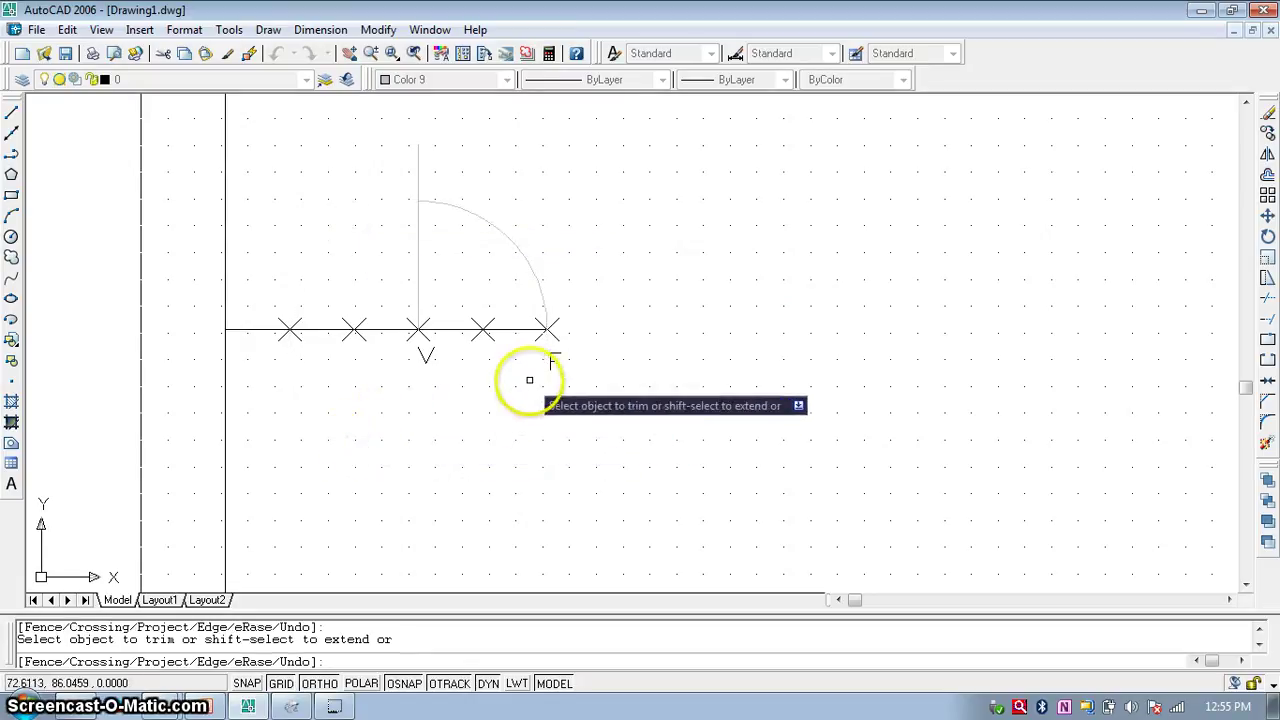
left_click(417, 174)
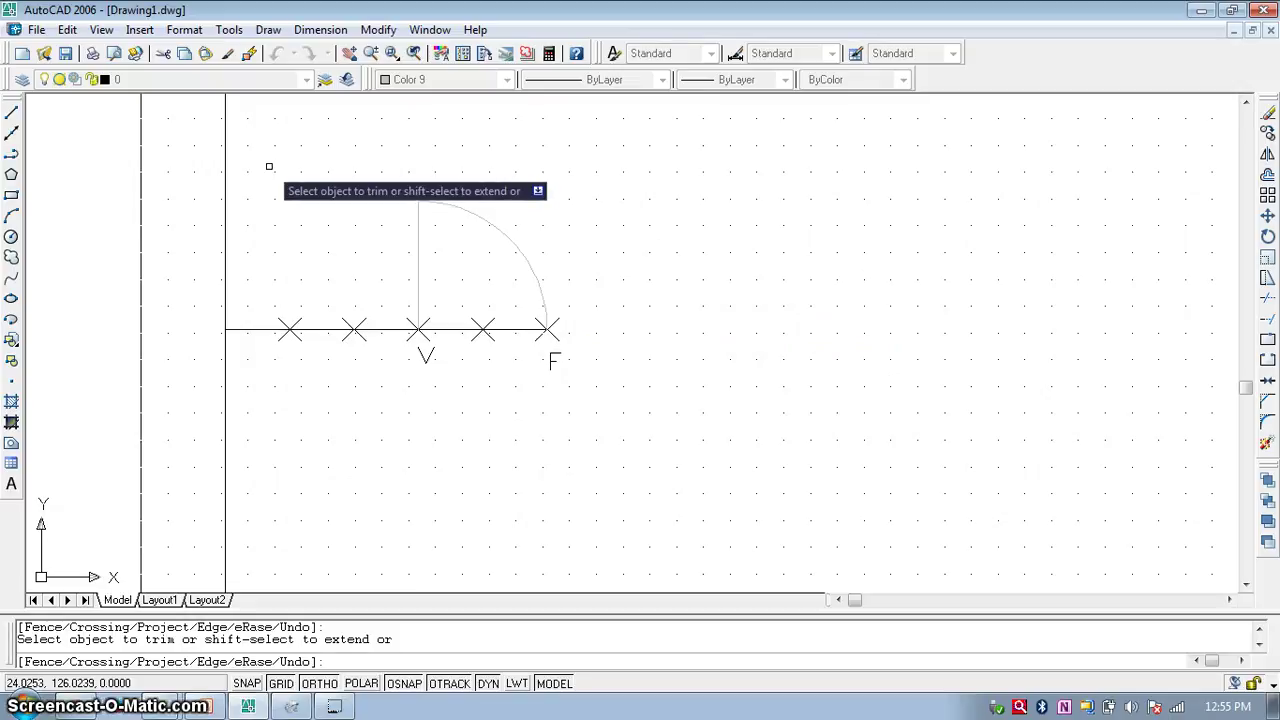
key("Escape")
- Draw an inclined line from the axis's start on the directrix to the top of V's vertical line
left_click(11, 114)
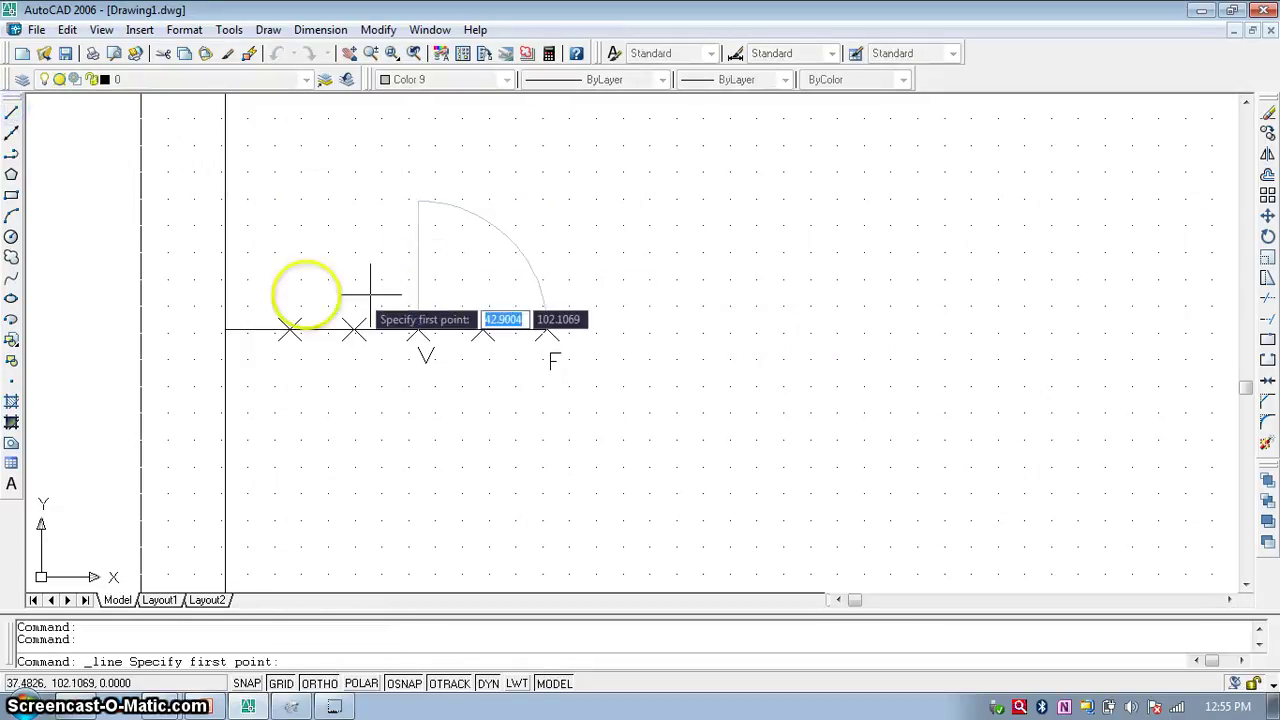
left_click(224, 327)
left_click(416, 201)
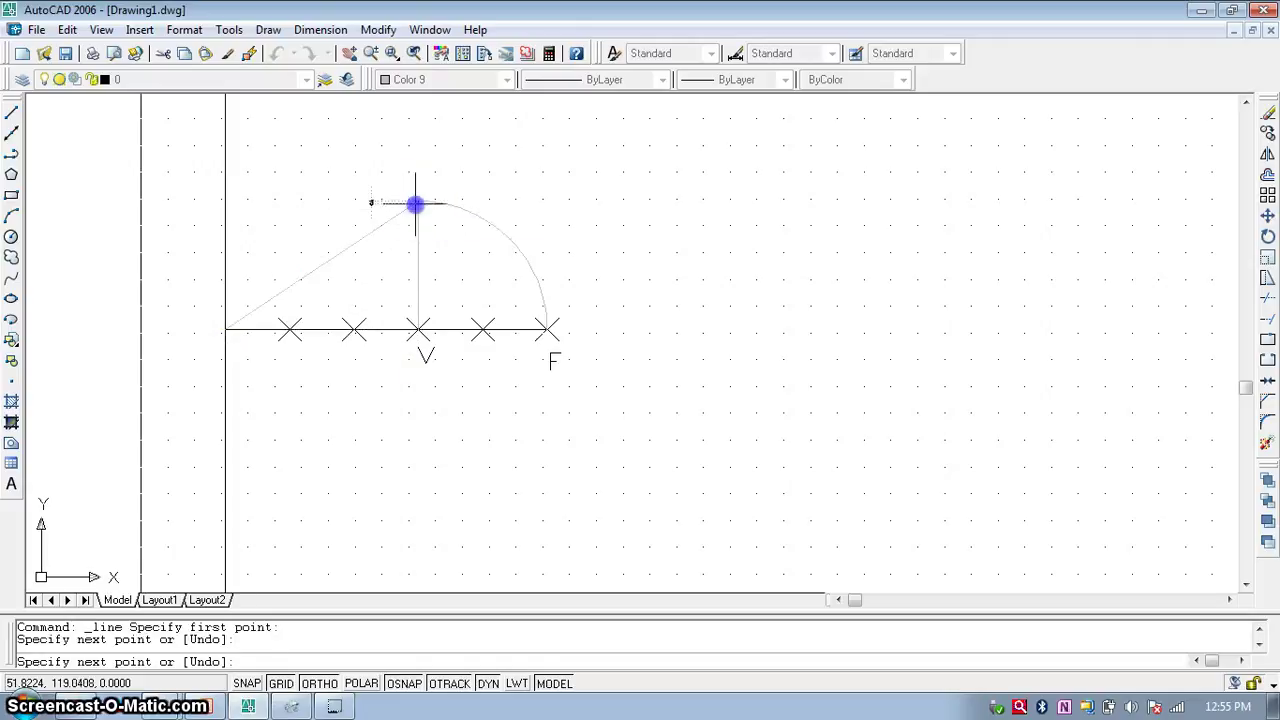
key("Escape")
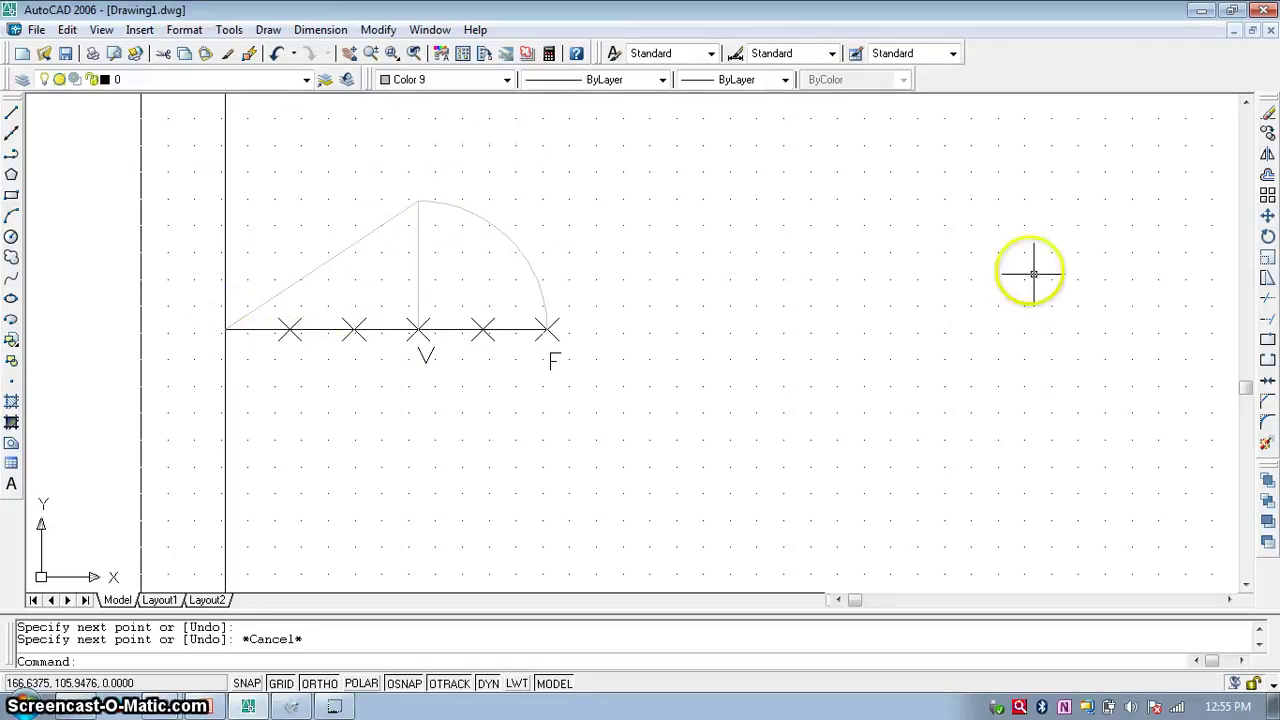
- Extend the inclined line beyond the arc's upper end to the drawing border
left_click(1267, 319)
right_click(837, 317)
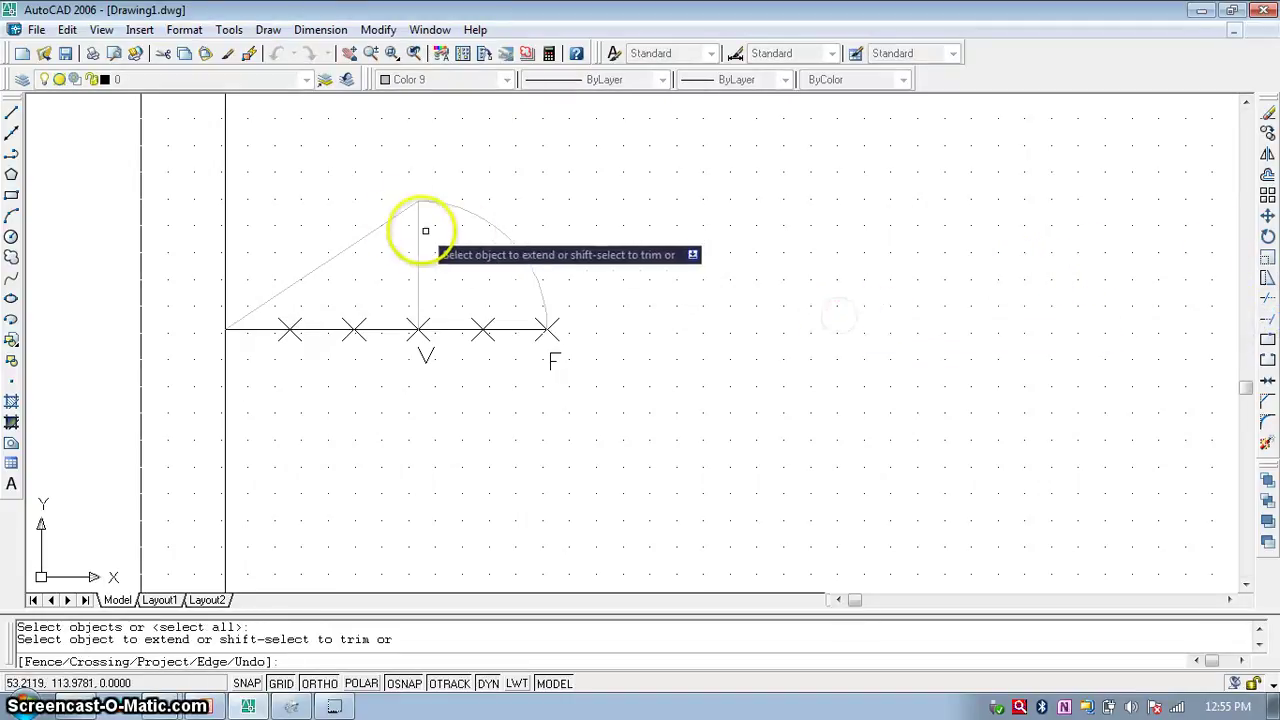
left_click(400, 212)
scroll(590, 200, "down", 3)
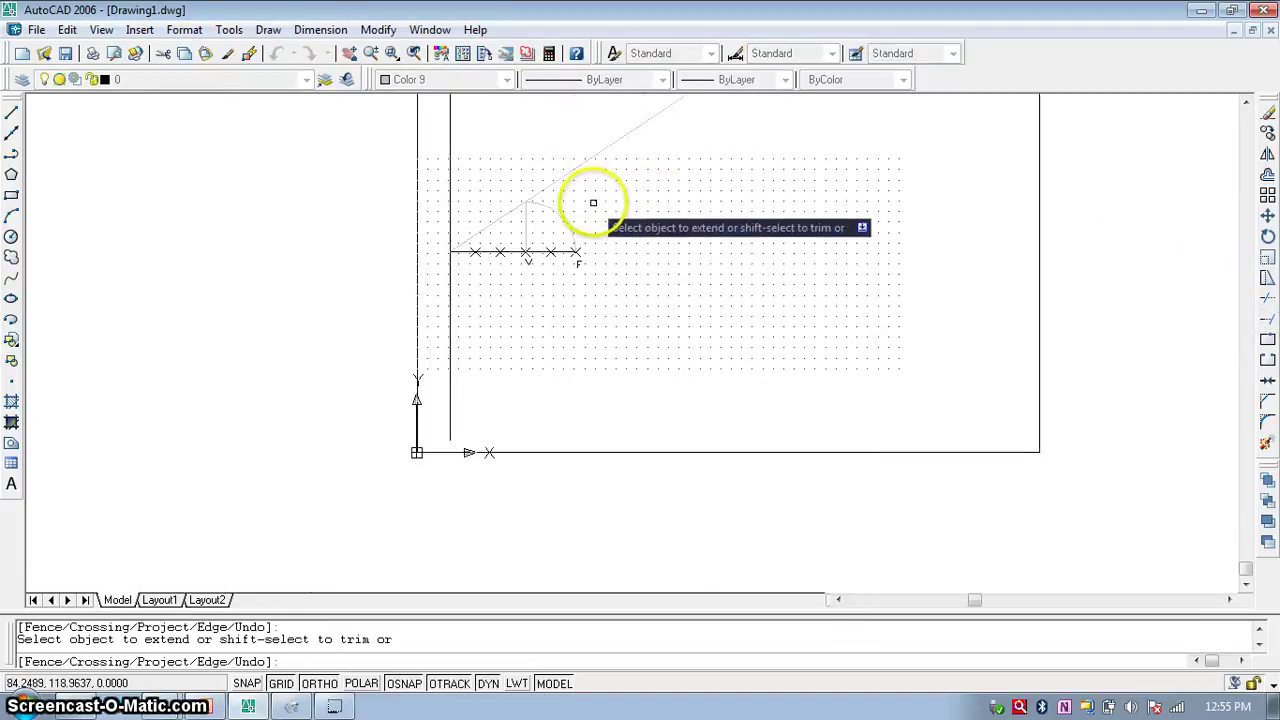
key("Escape")
- Extend the horizontal axis line beyond F to the drawing border
type("z")
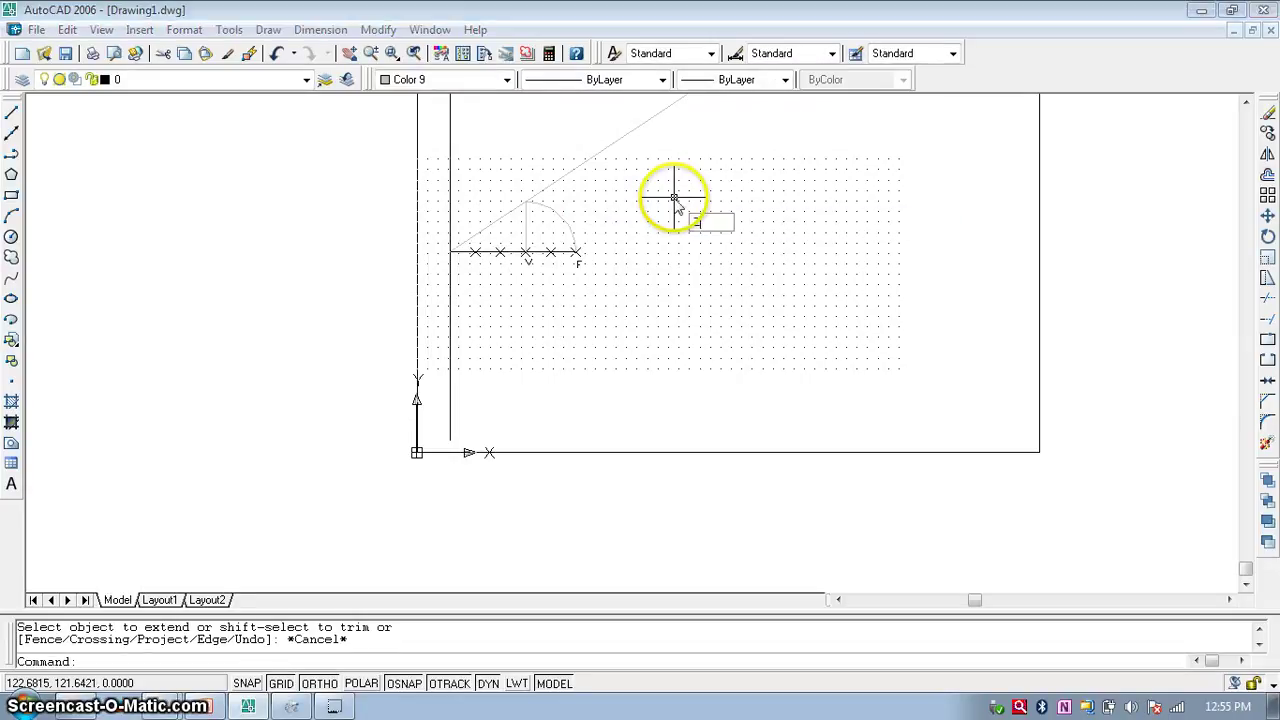
key("Return")
type("A")
key("Return")
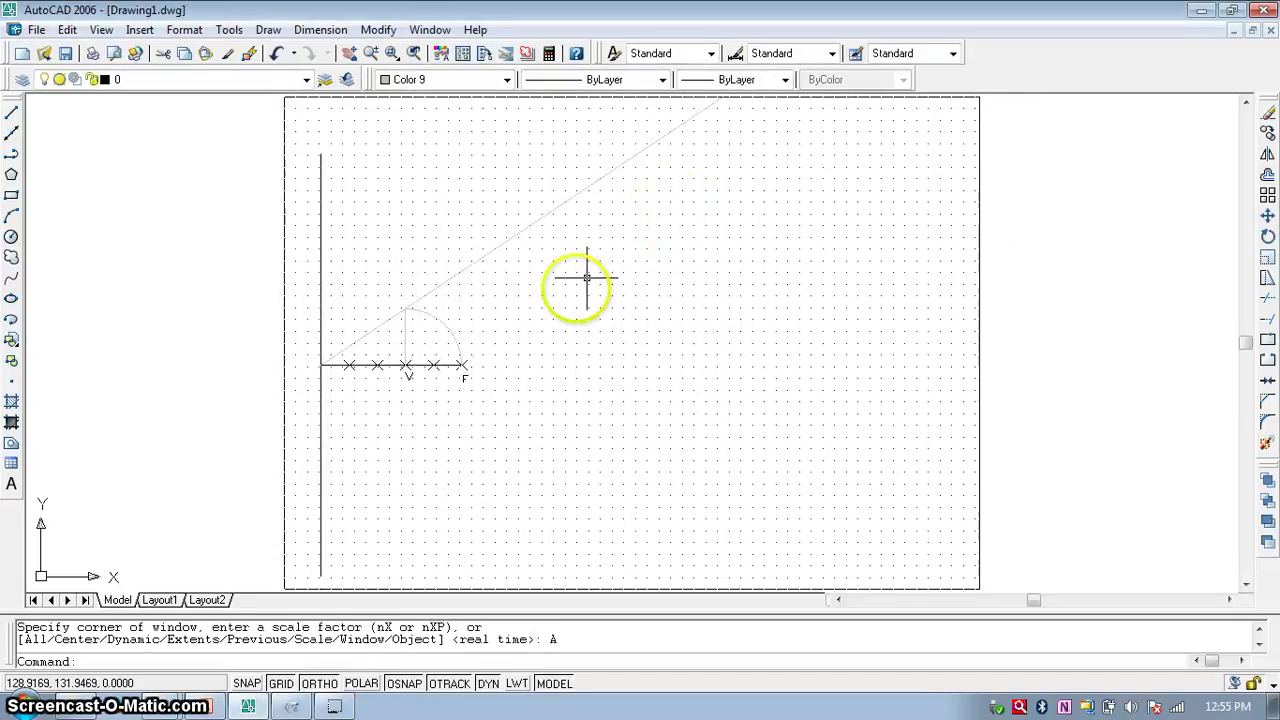
scroll(470, 345, "up", 2)
scroll(467, 344, "up", 2)
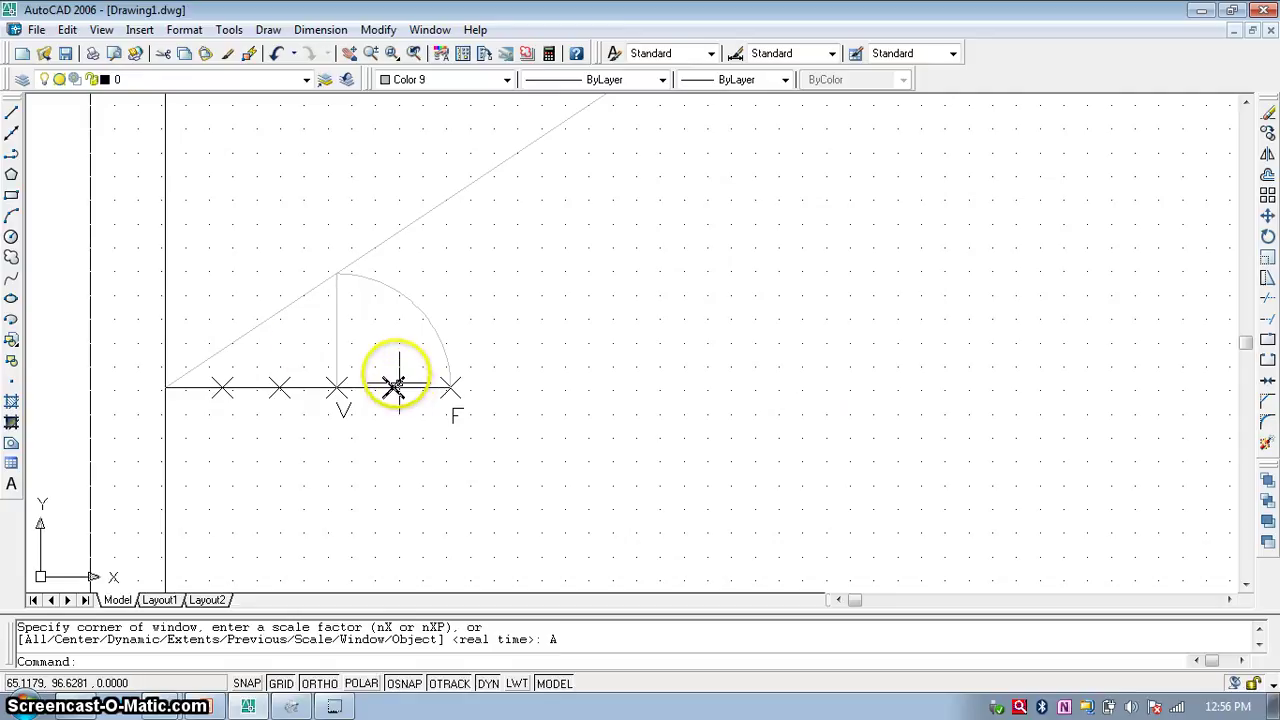
left_click(1266, 303)
key("Return")
left_click(430, 387)
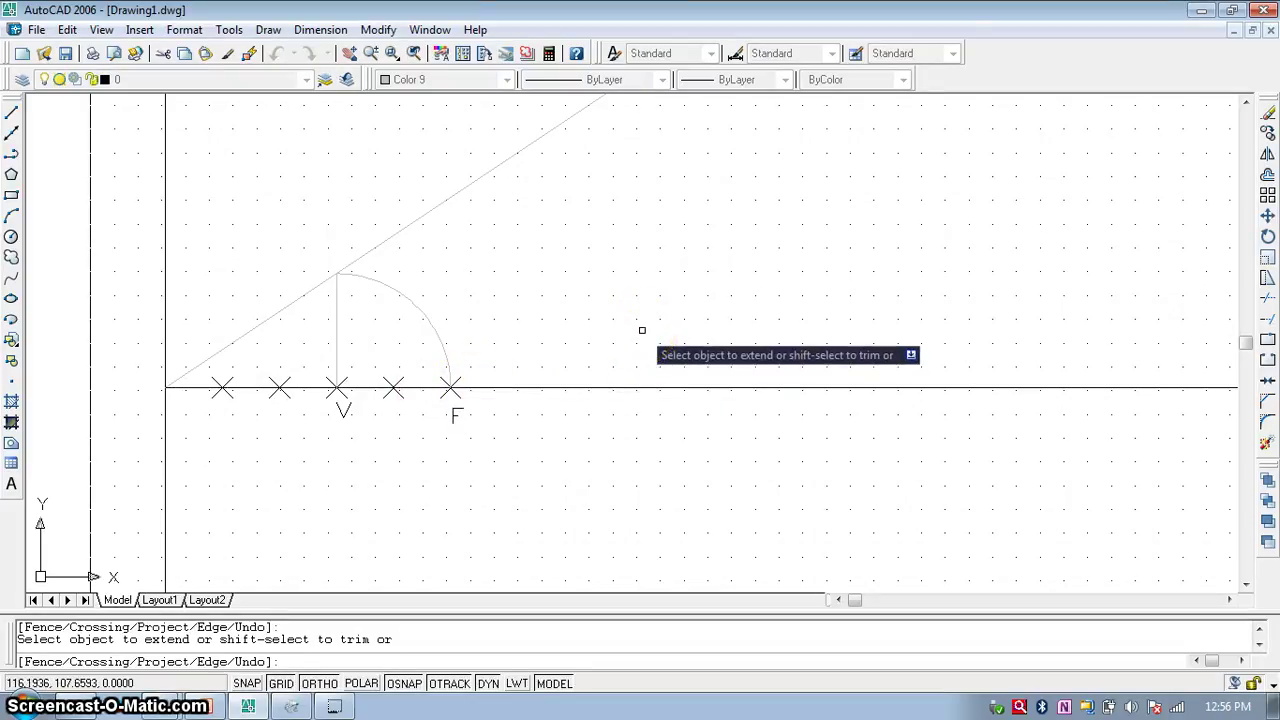
key("Escape")
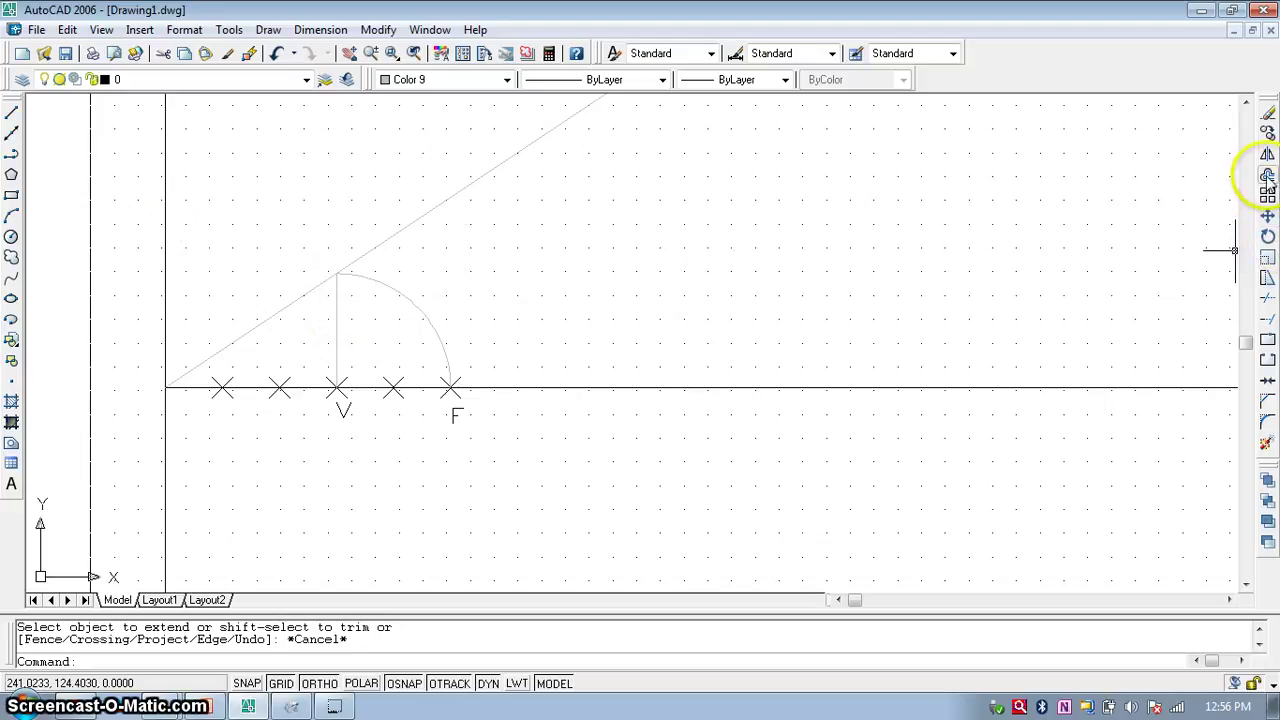
- Offset V's vertical line successively by 12 mm away from the directrix to create six parallel lines
left_click(1267, 176)
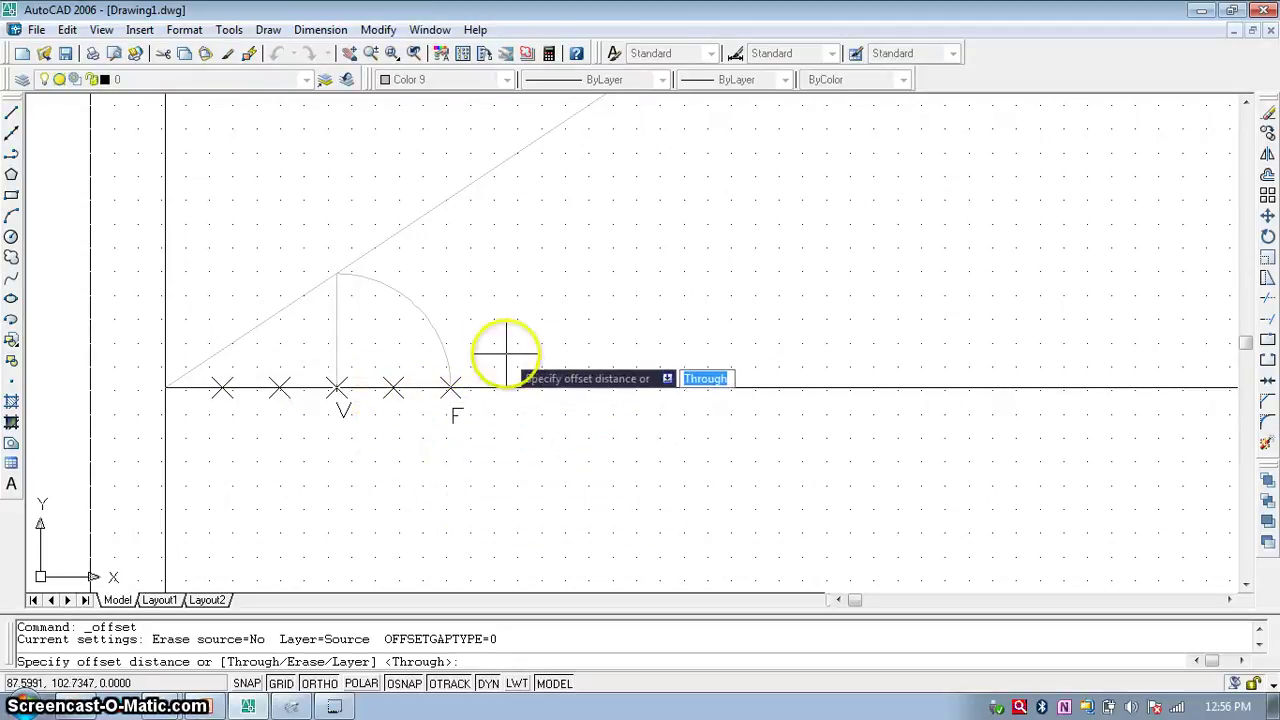
left_click(490, 655)
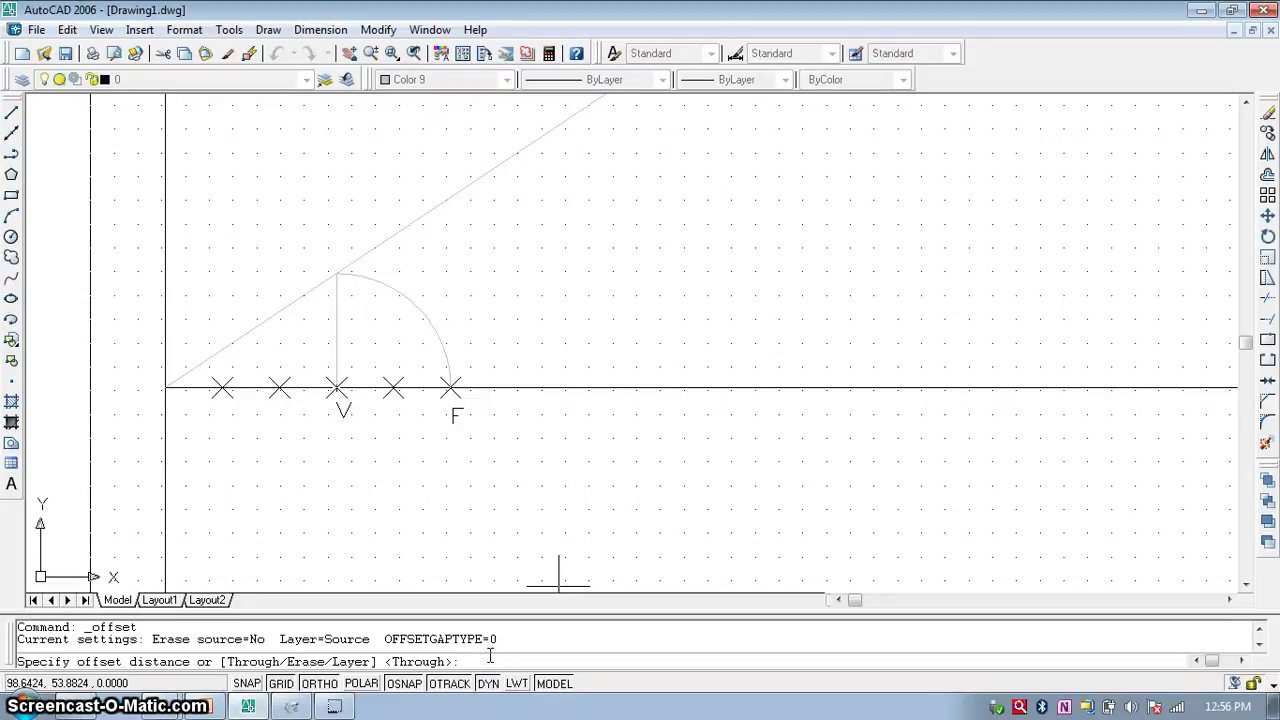
type("12")
key("Return")
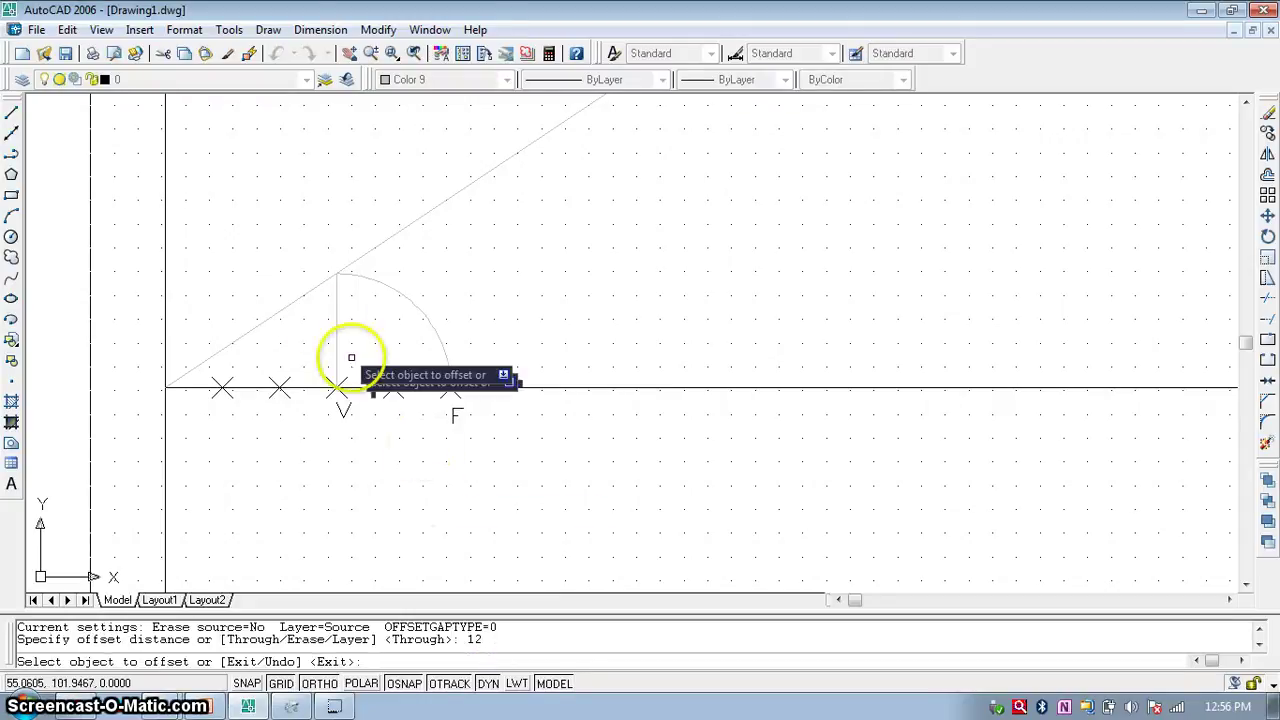
left_click(335, 320)
left_click(382, 323)
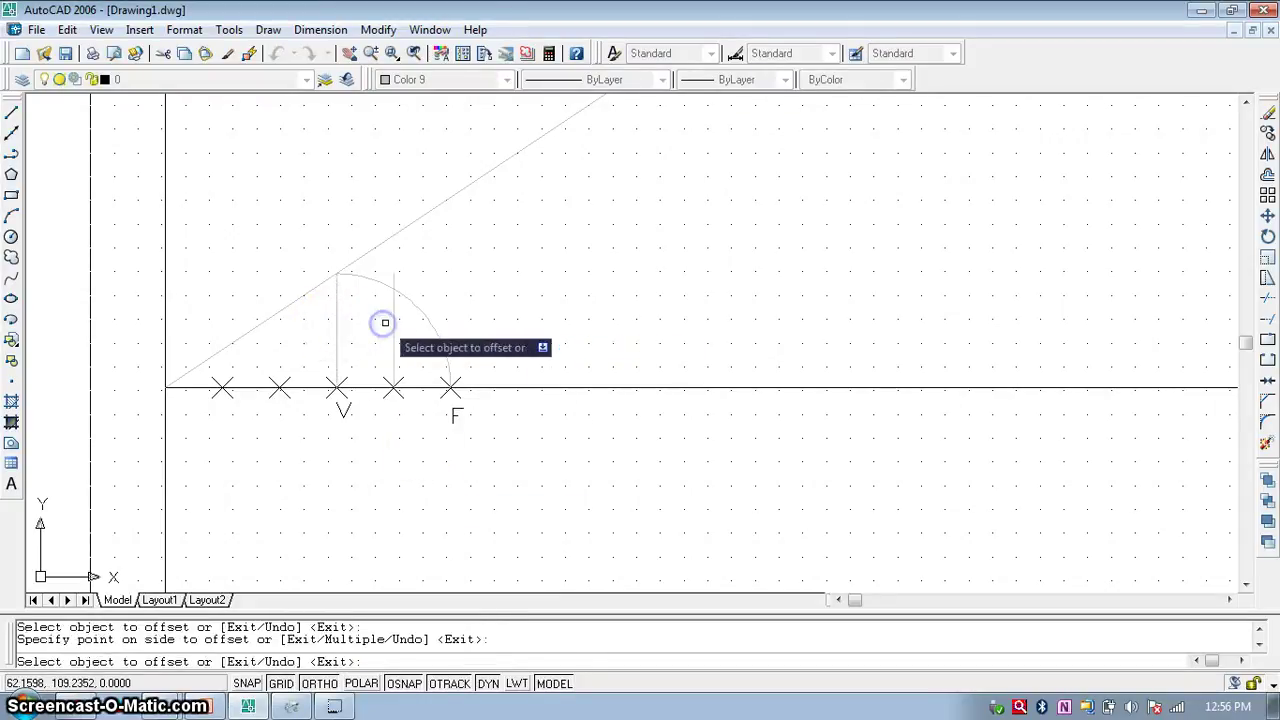
left_click(394, 314)
left_click(449, 310)
left_click(451, 313)
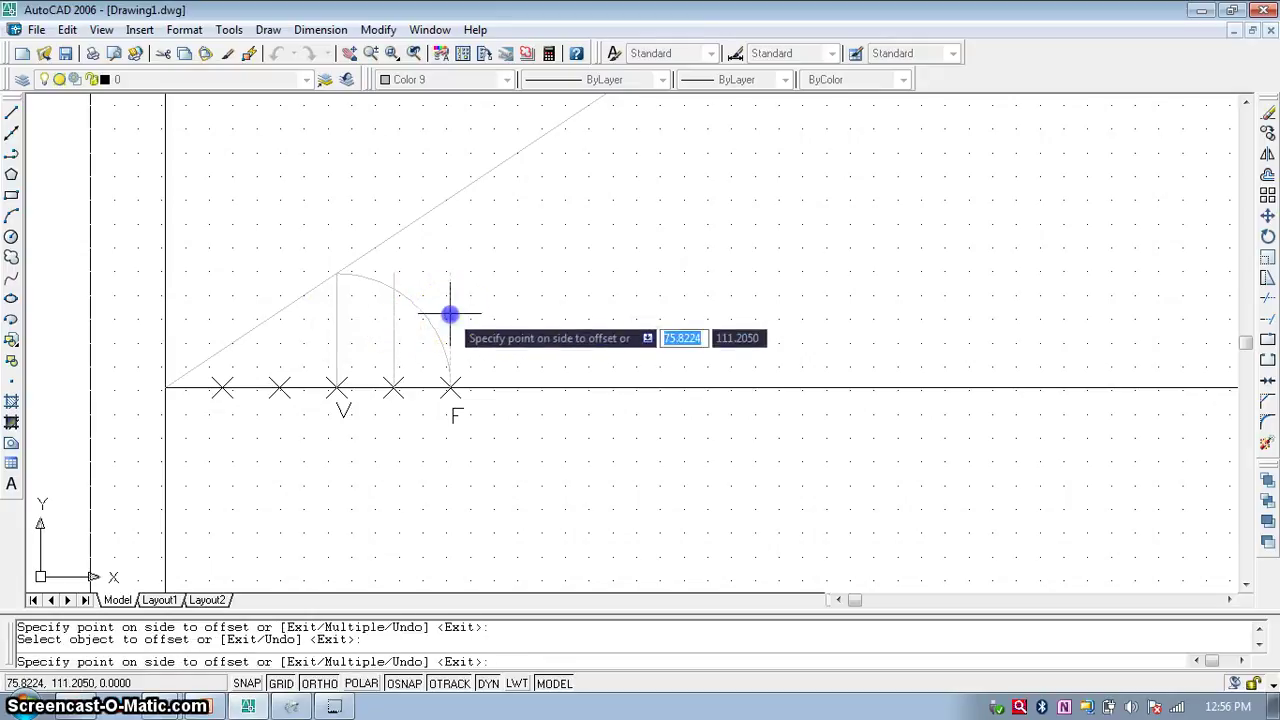
left_click(511, 320)
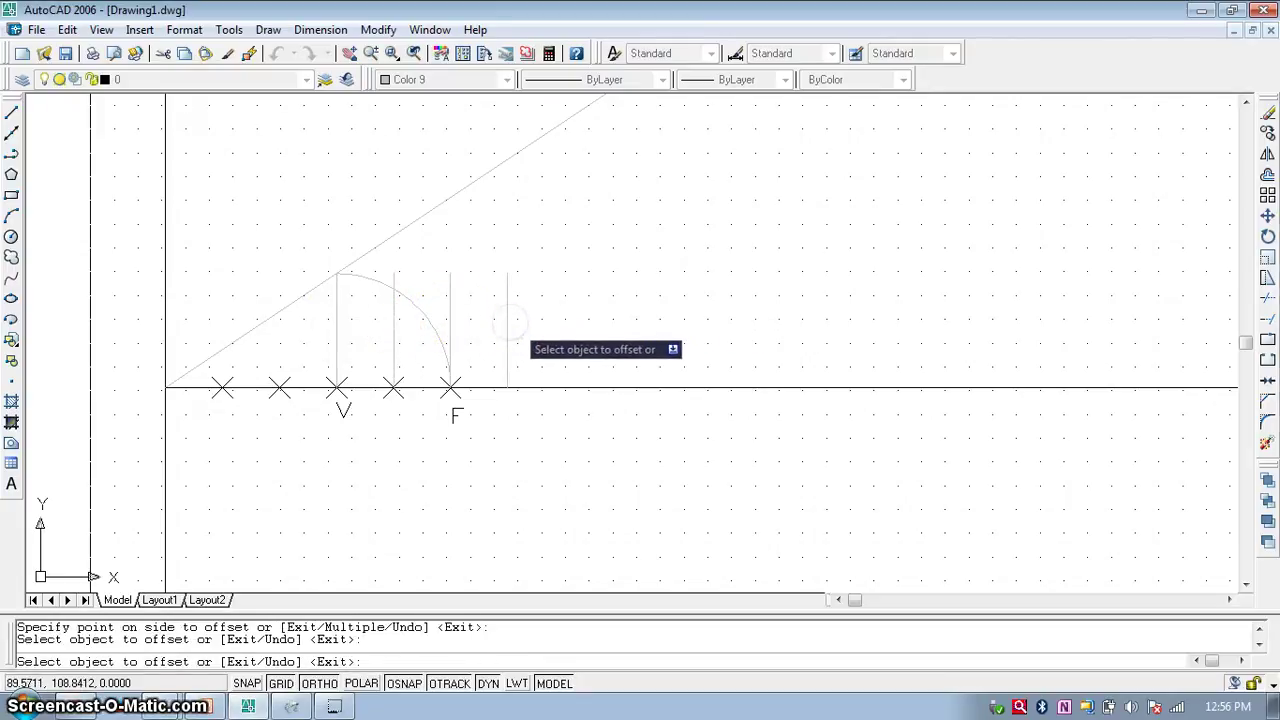
left_click(508, 330)
left_click(547, 331)
left_click(564, 329)
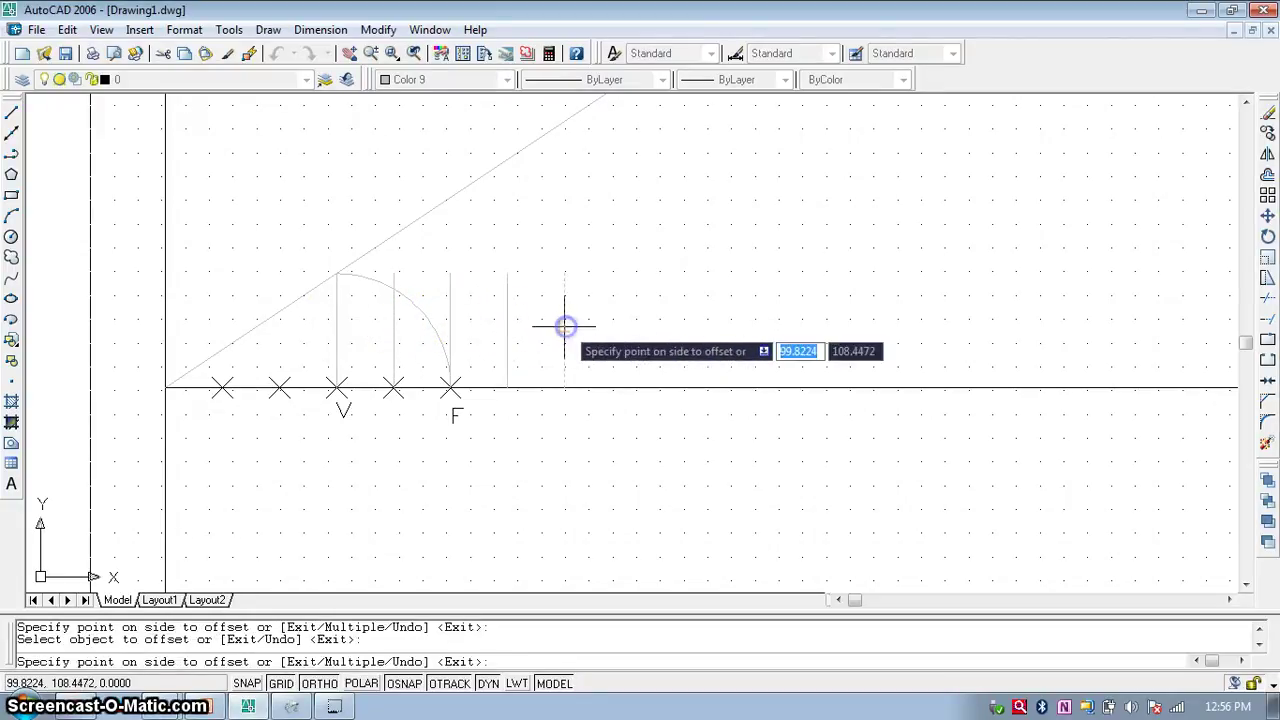
left_click(596, 329)
left_click(622, 326)
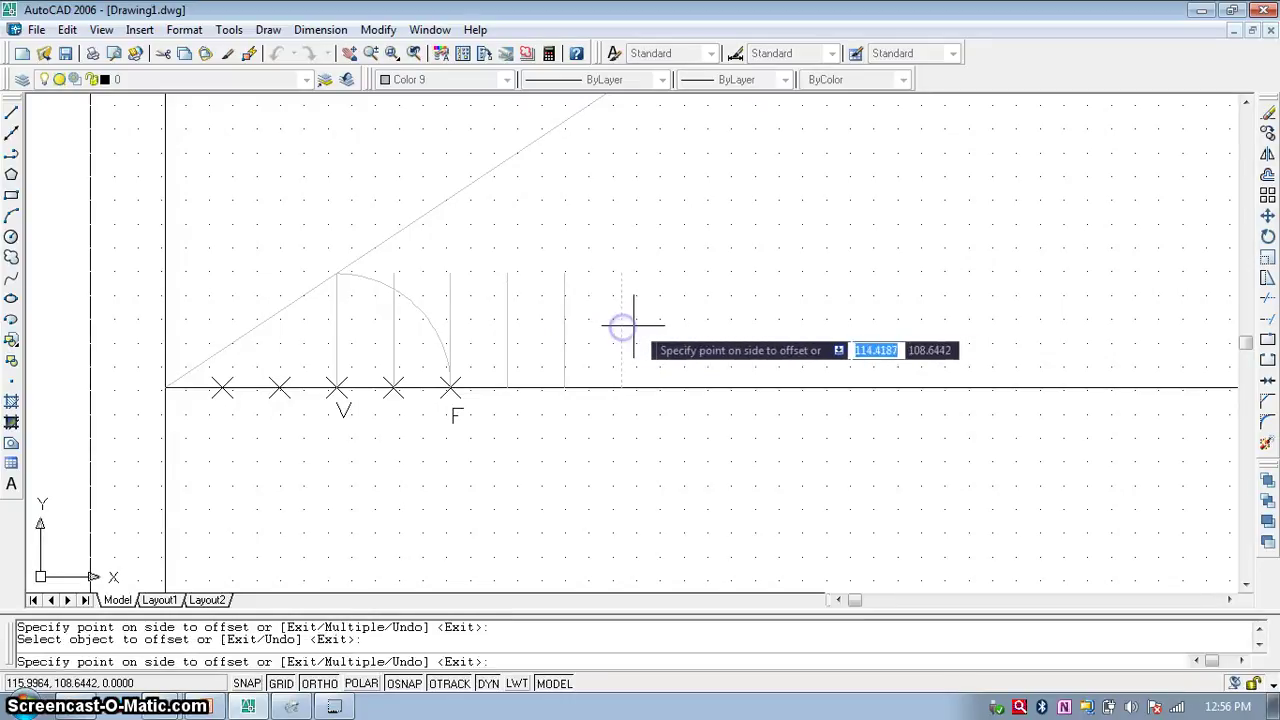
left_click(660, 326)
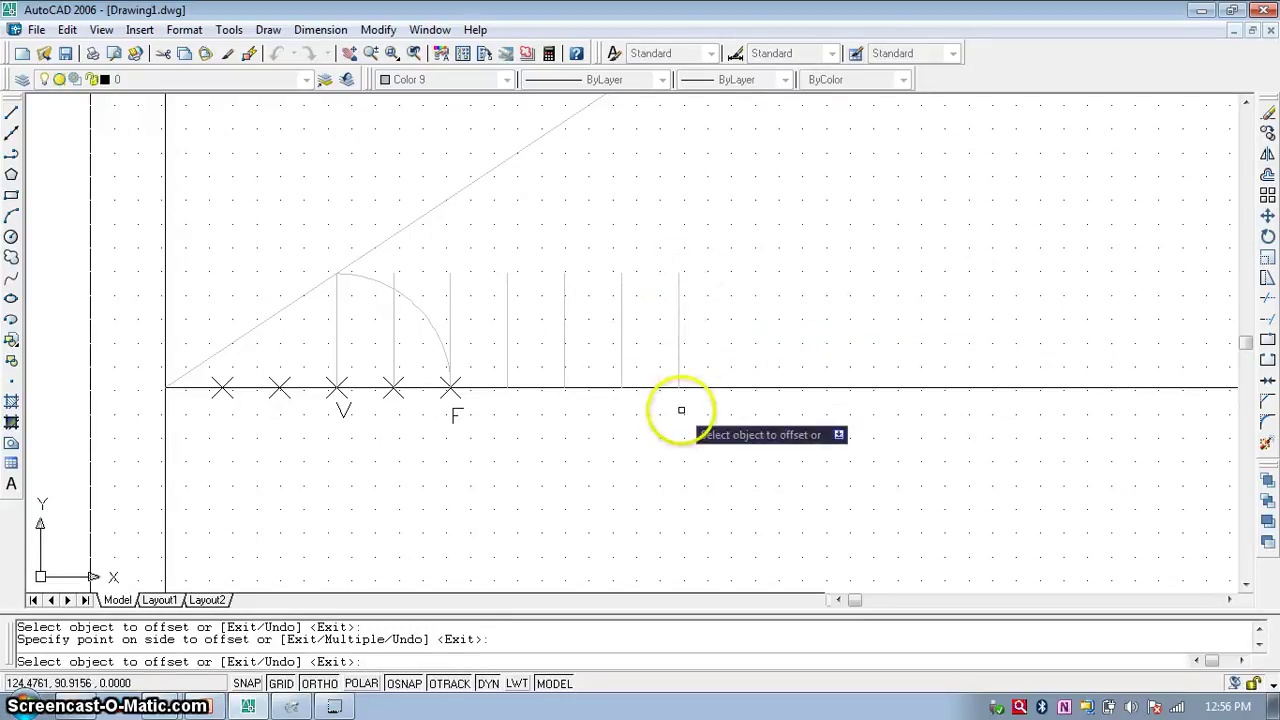
key("Escape")
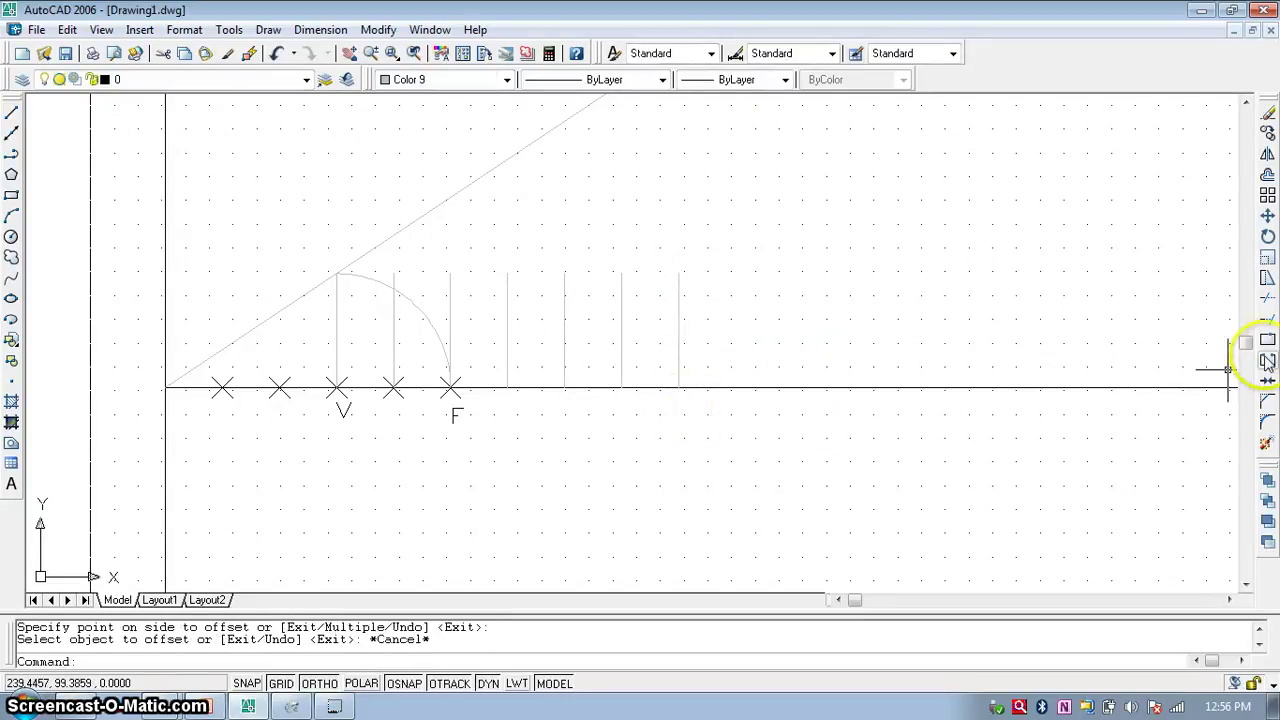
- Extend the six offset vertical lines beyond V up to the inclined line
left_click(1268, 318)
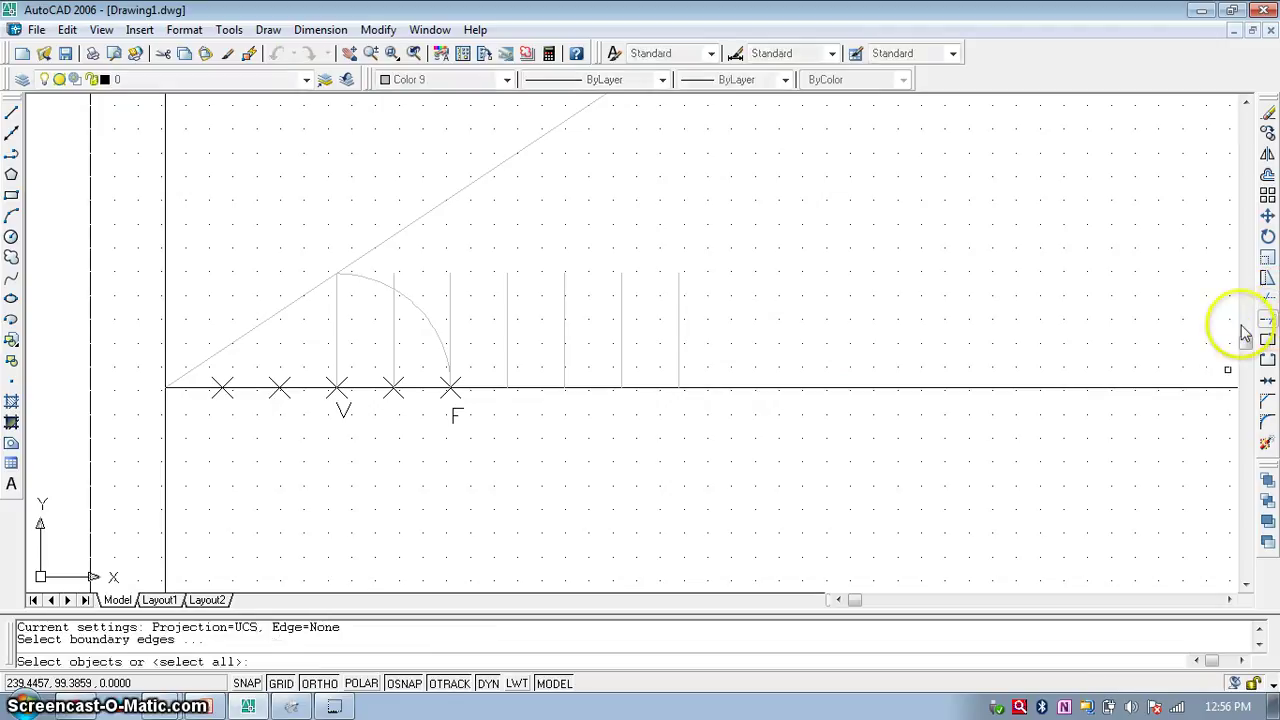
right_click(921, 309)
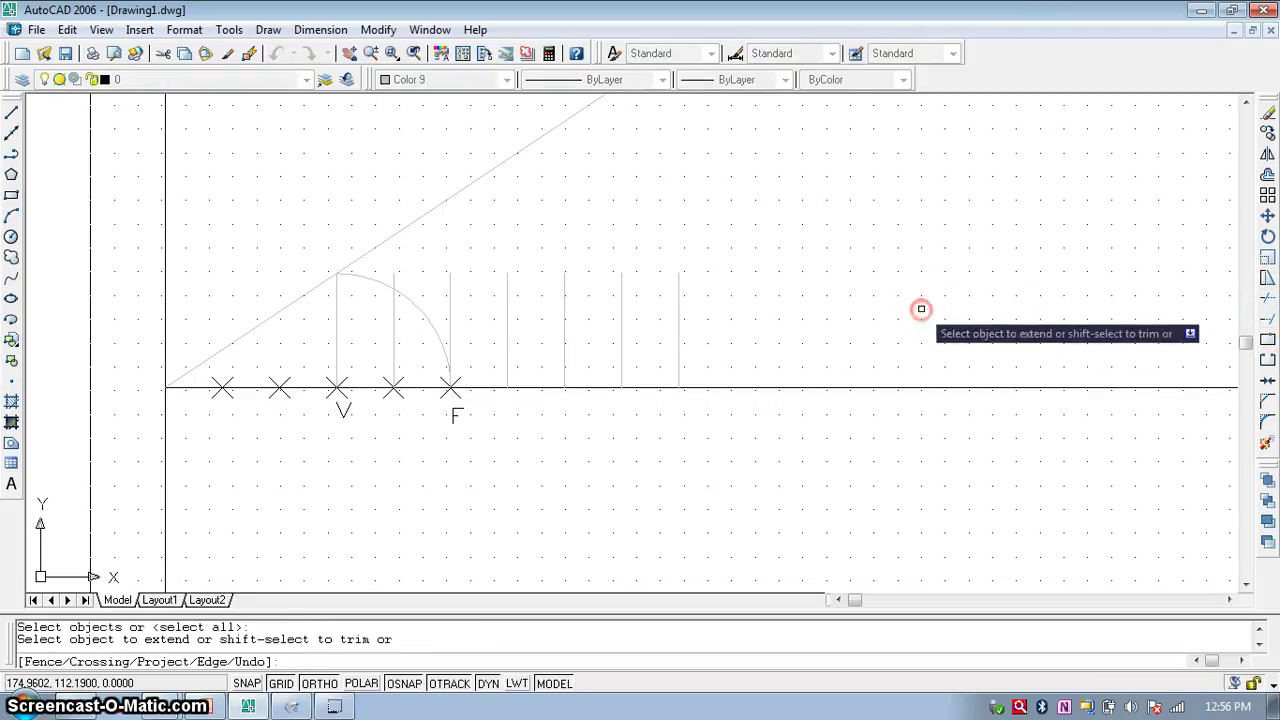
left_click(382, 265)
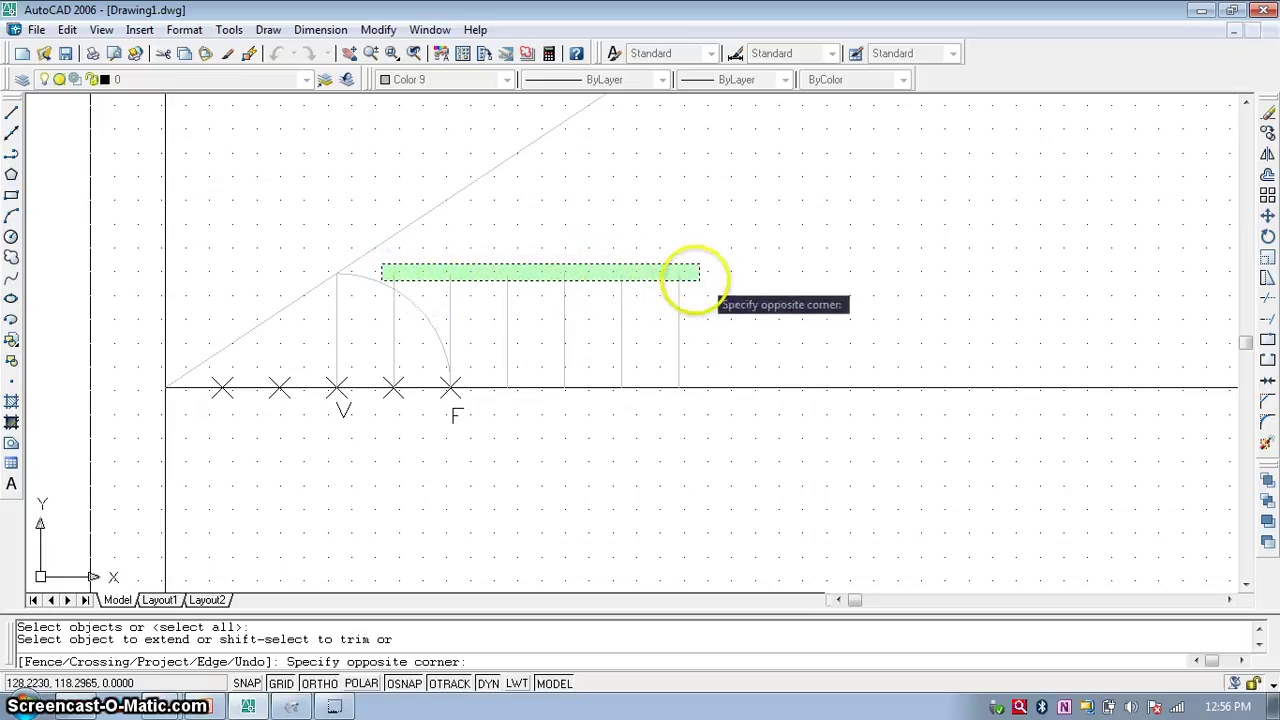
left_click(695, 275)
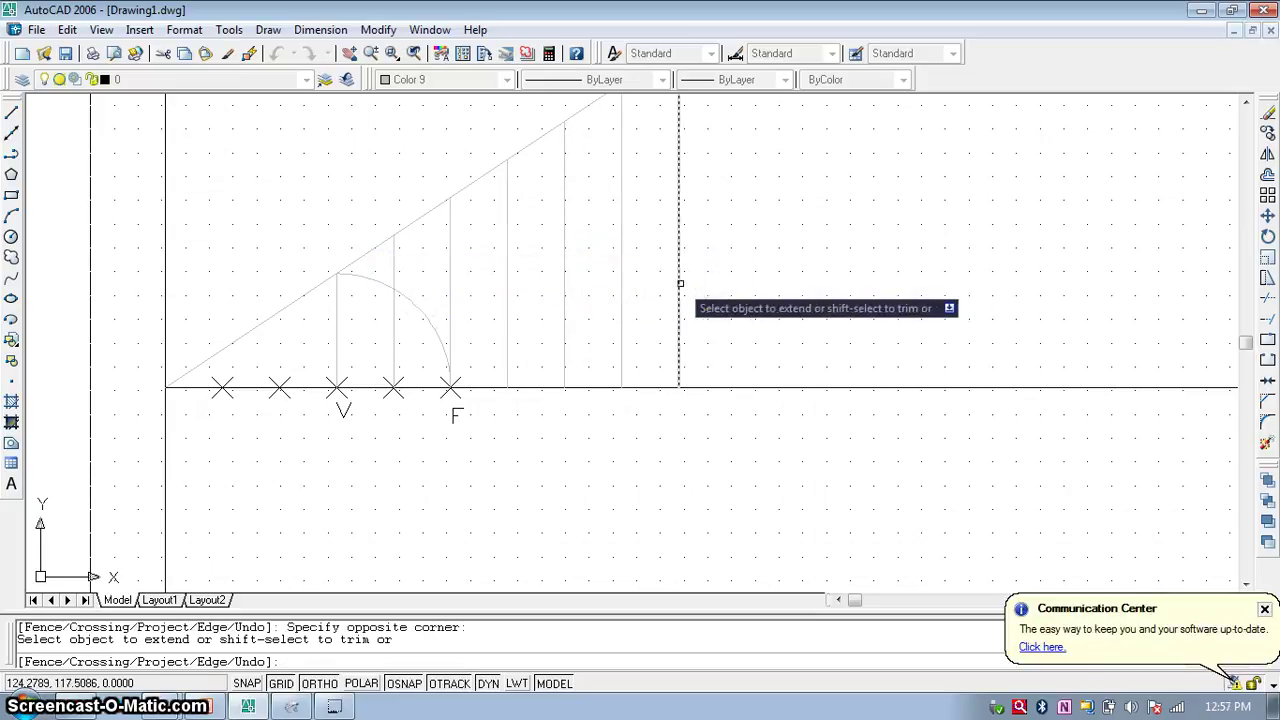
scroll(680, 285, "down", 1)
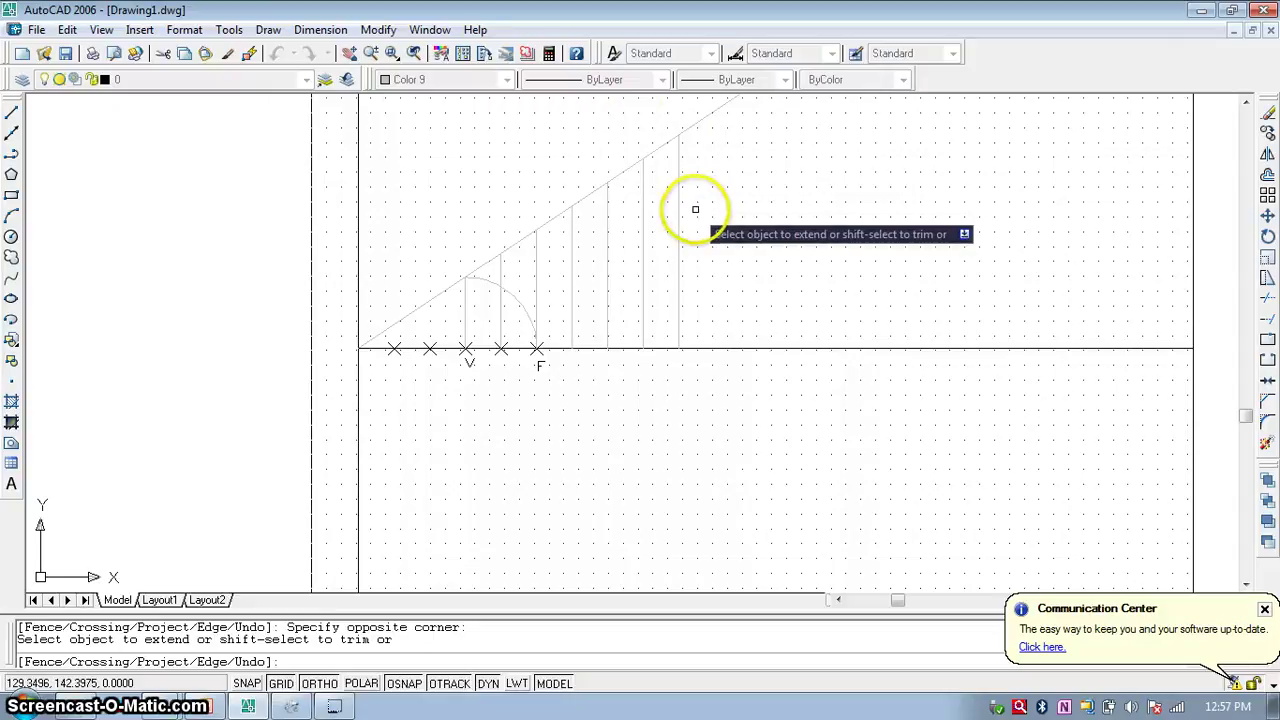
scroll(690, 210, "up", 2)
scroll(693, 201, "down", 2)
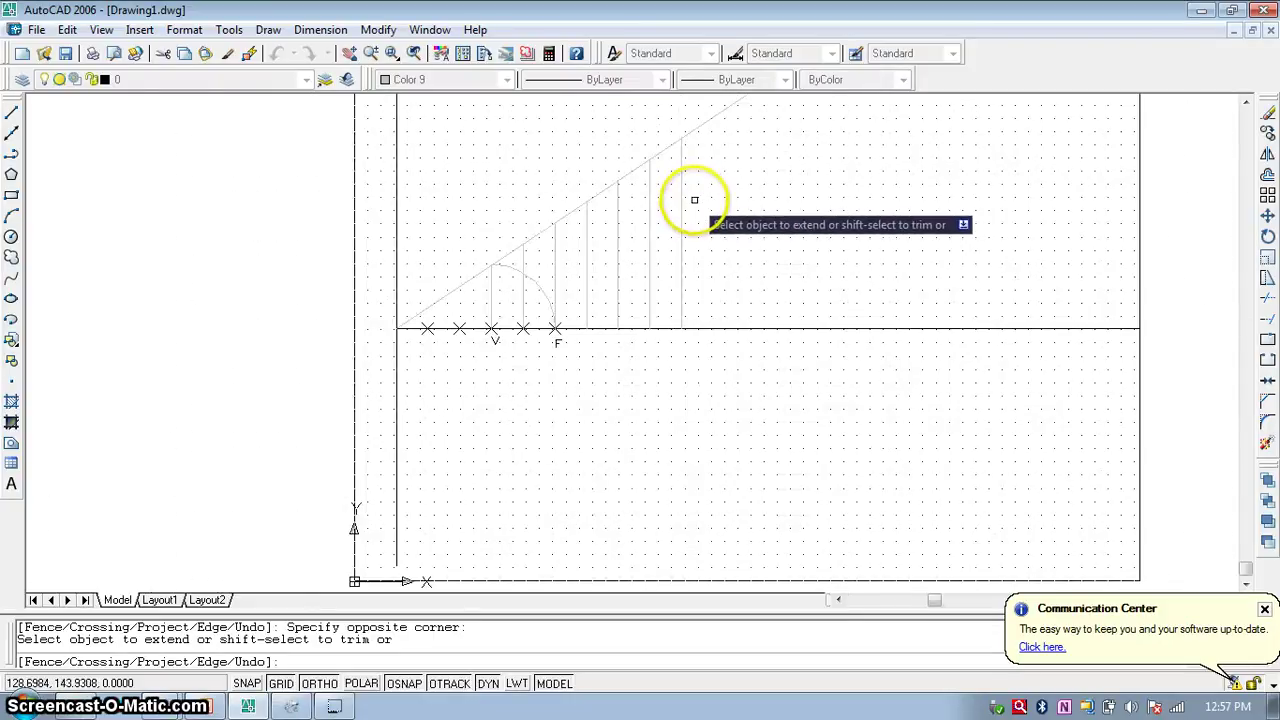
scroll(658, 140, "up", 1)
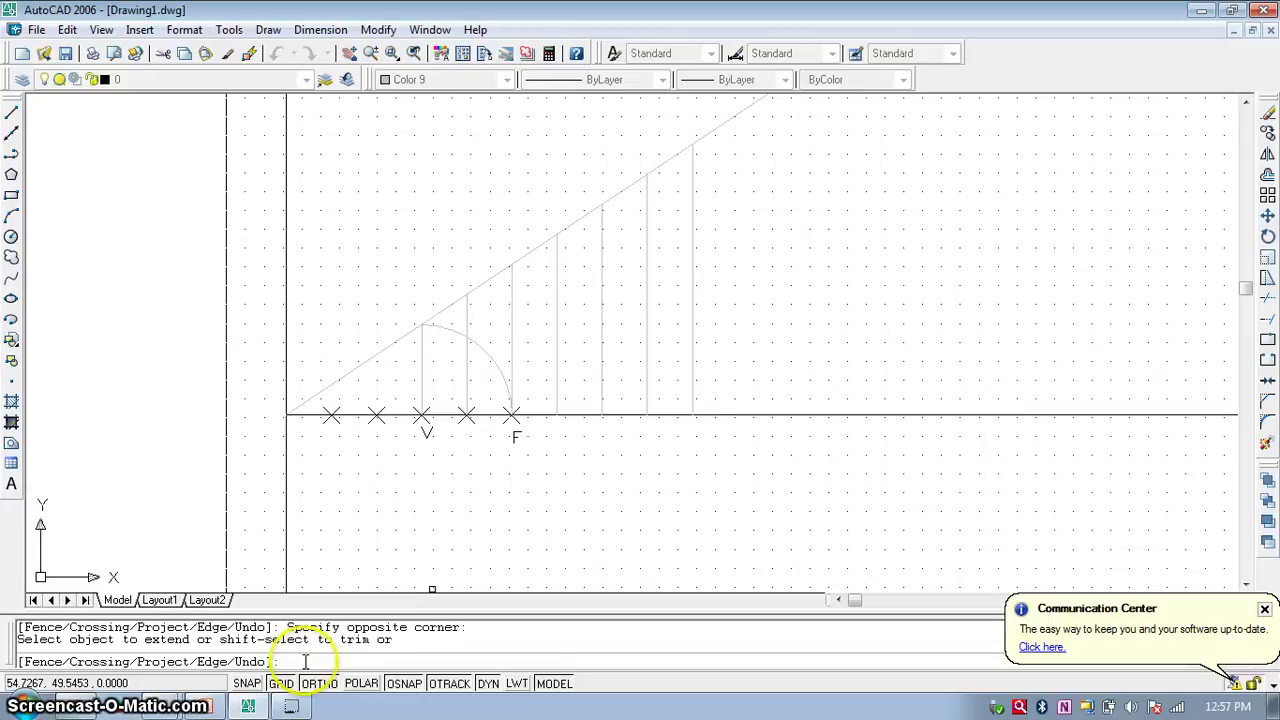
key("Return")
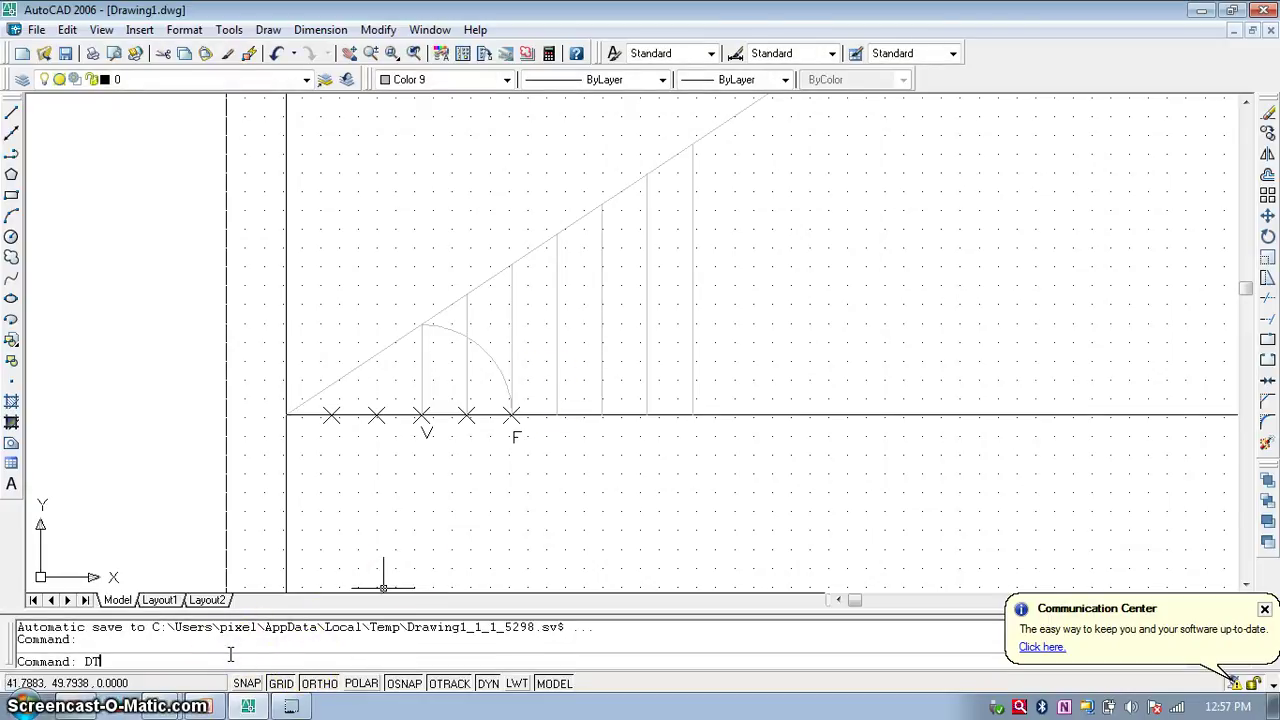
type("DT")
key("Return")
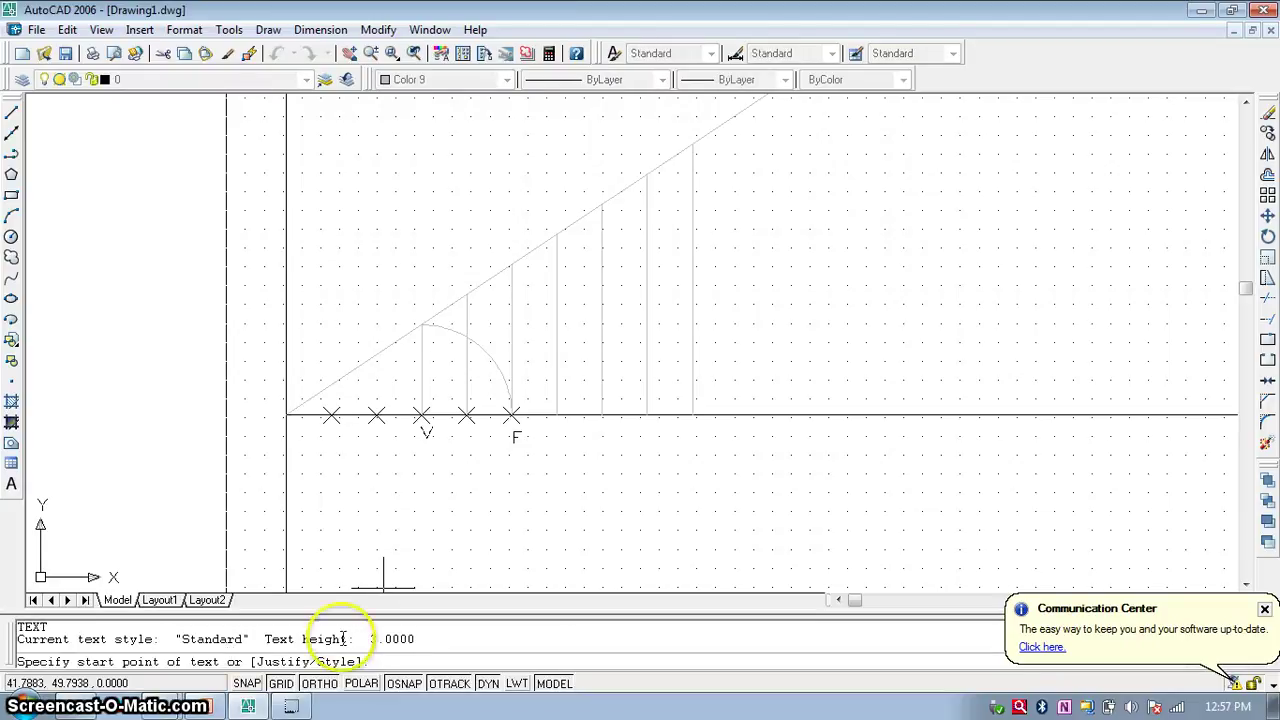
left_click(466, 416)
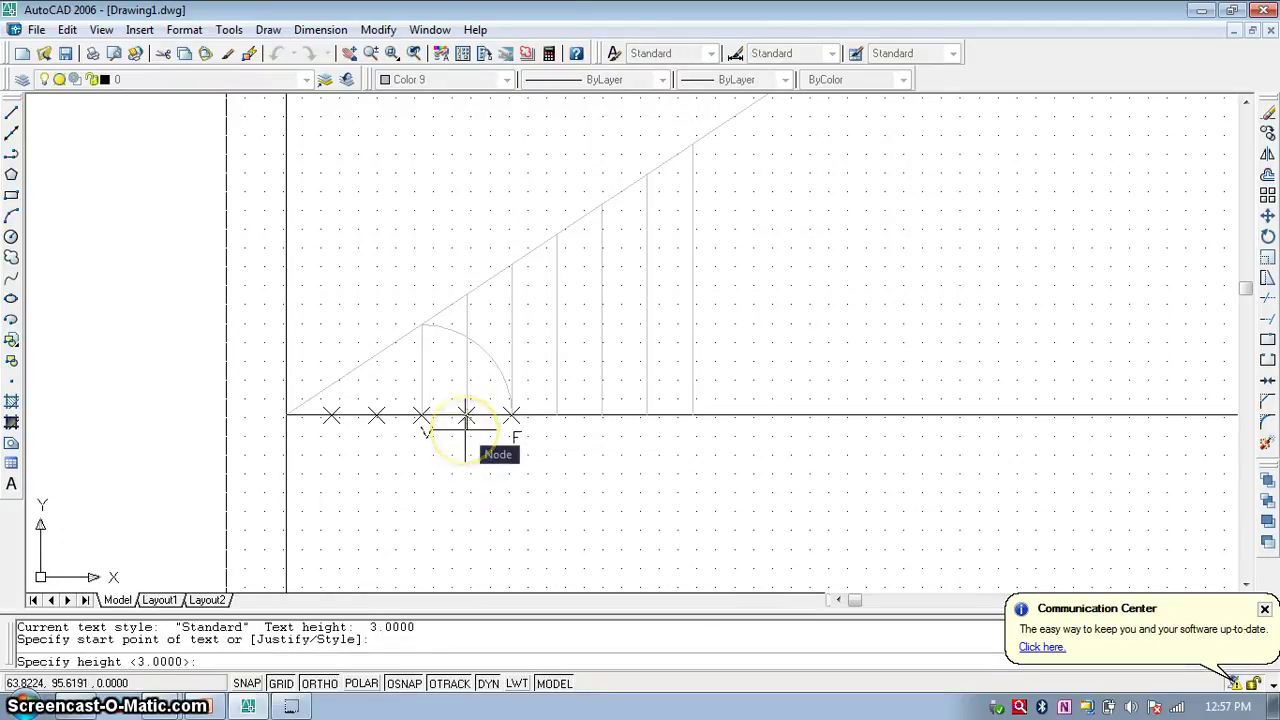
key("Return")
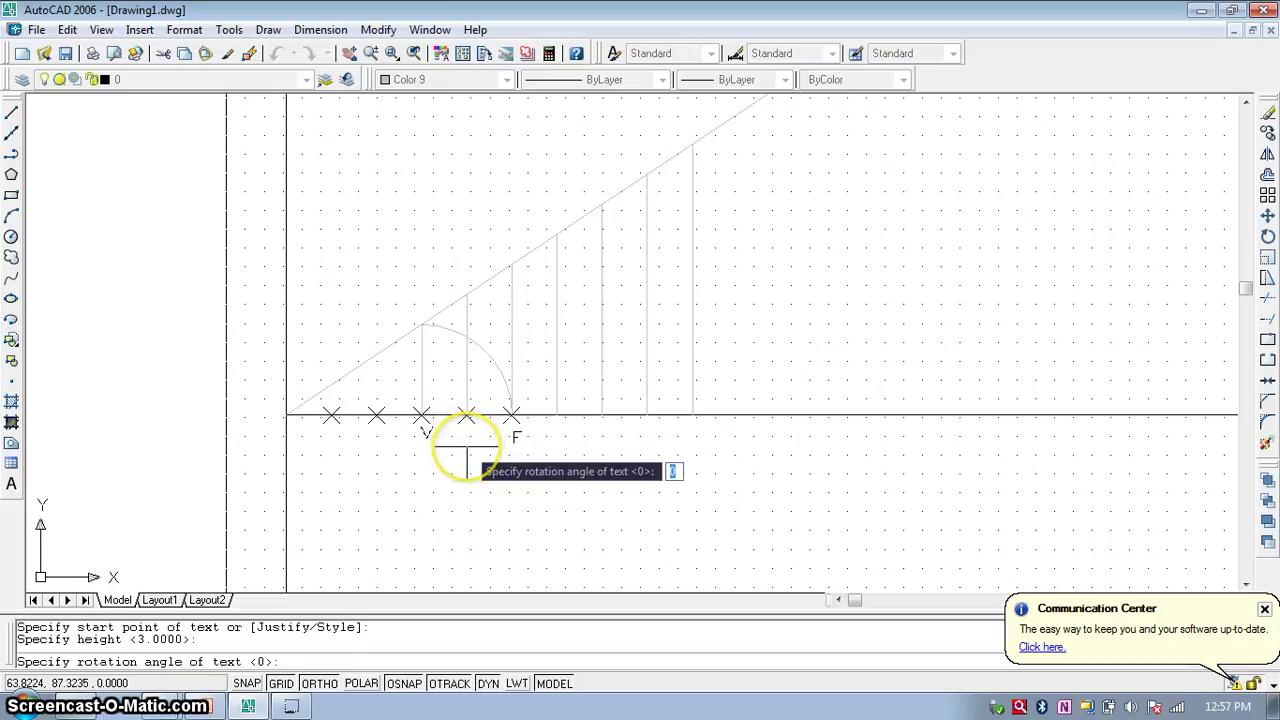
key("Return")
key("Return")
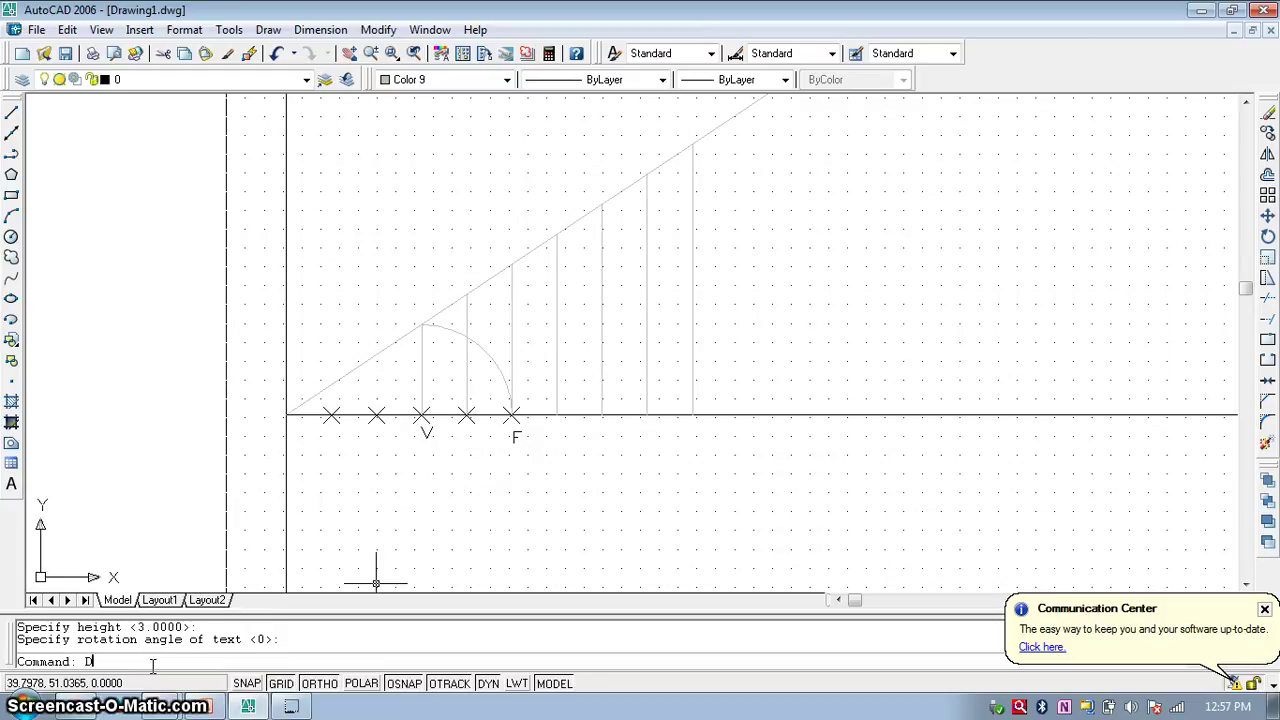
- Add single-line text of height 3 and rotation 0 below the axis, labelling the vertical lines 1, 2, 3, 4 and 5 around F
key("Return")
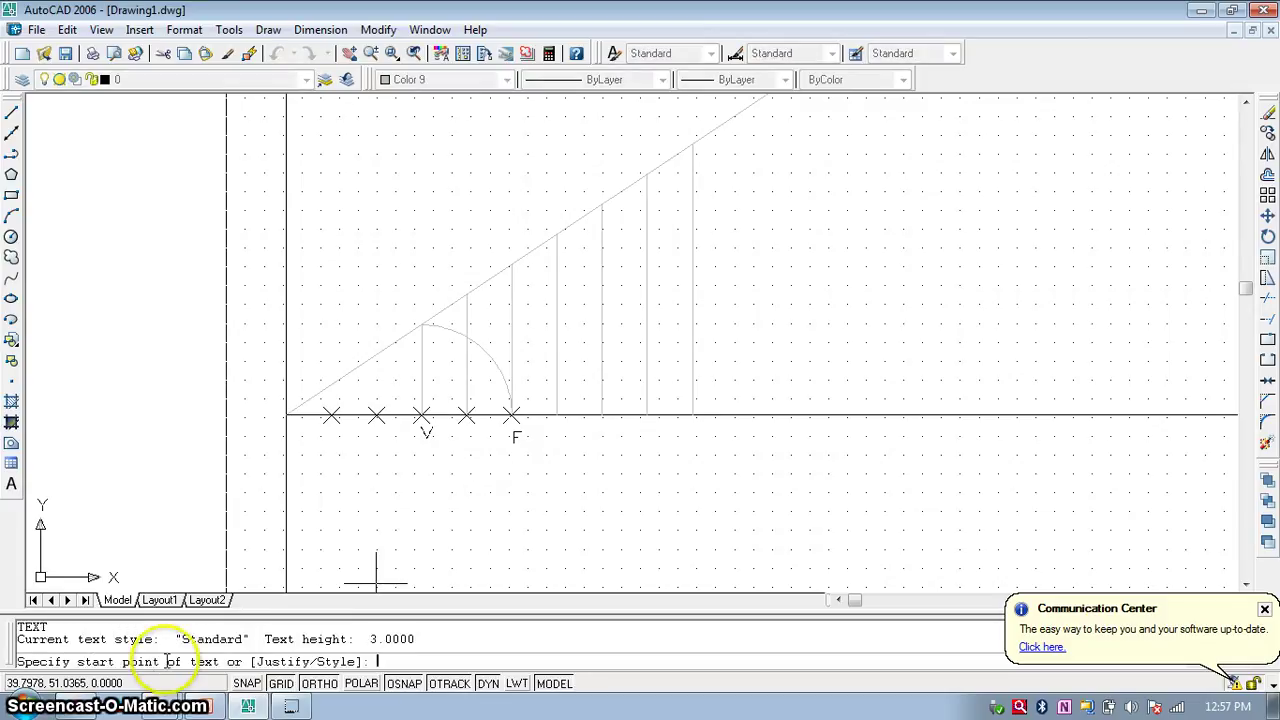
left_click(467, 445)
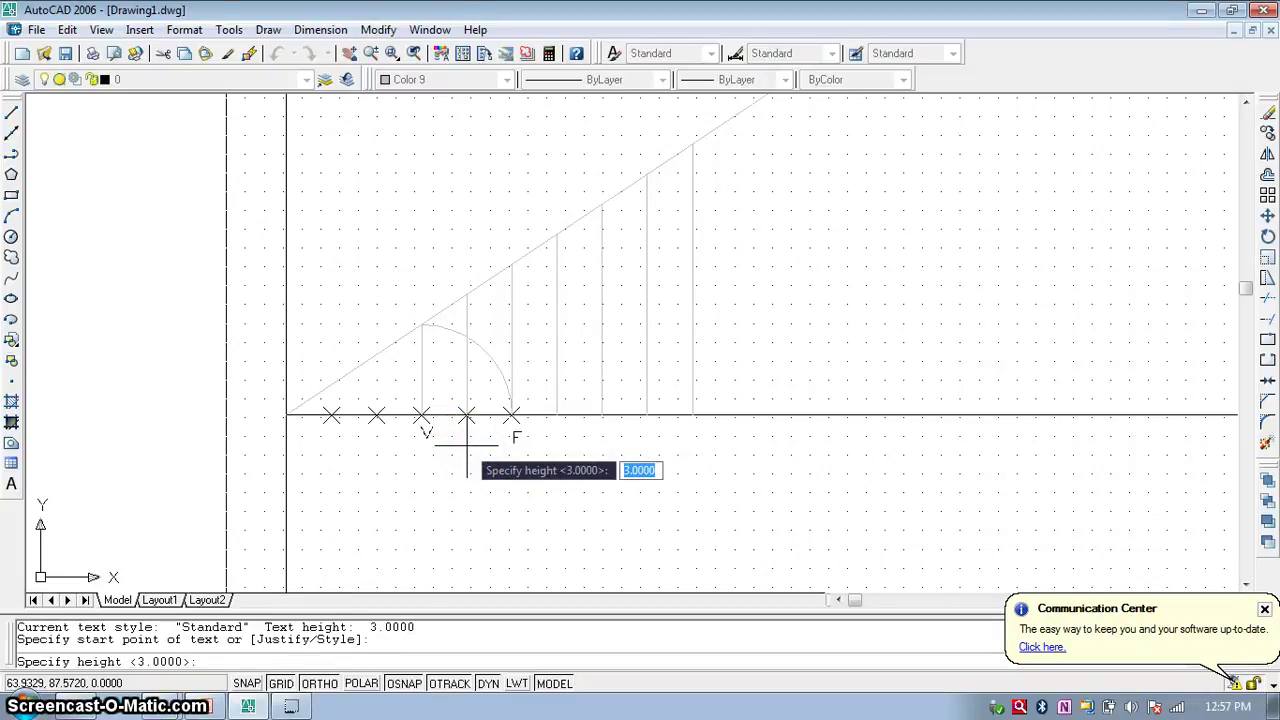
key("Return")
key("Return")
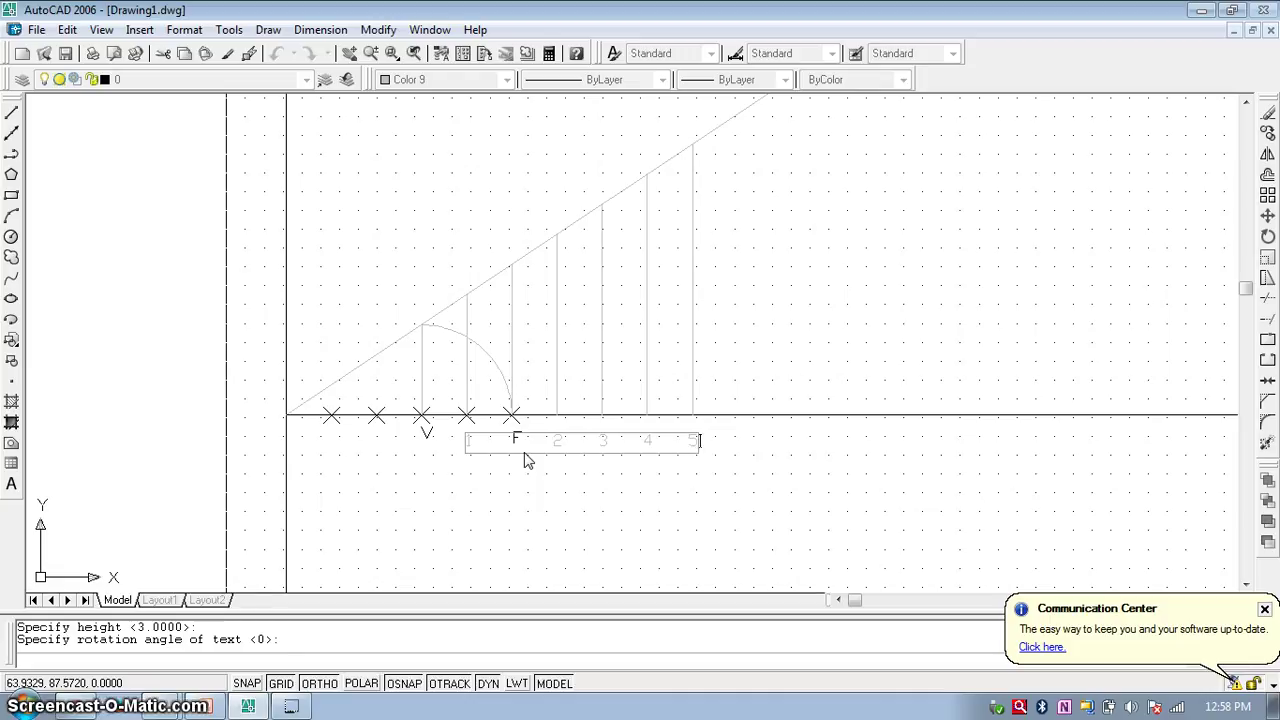
right_click(528, 500)
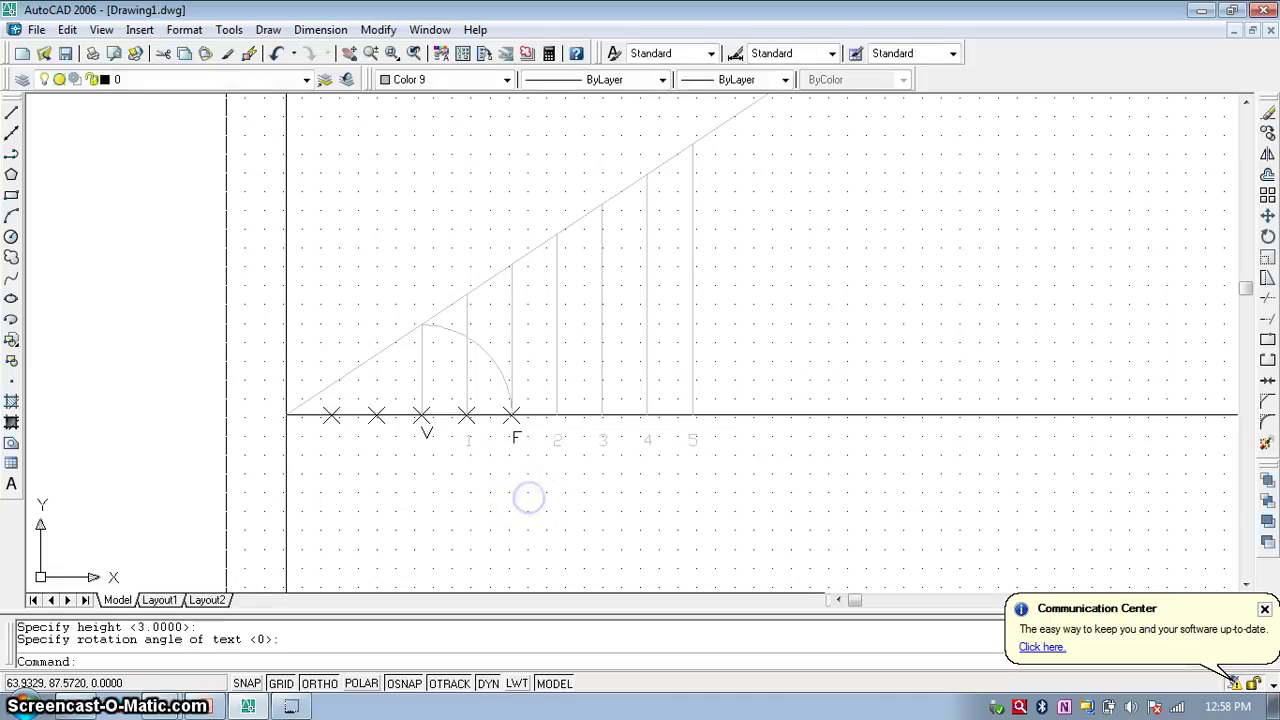
- Change the colour of the F label and the number labels 1 to 5 to ByLayer
left_click(460, 431)
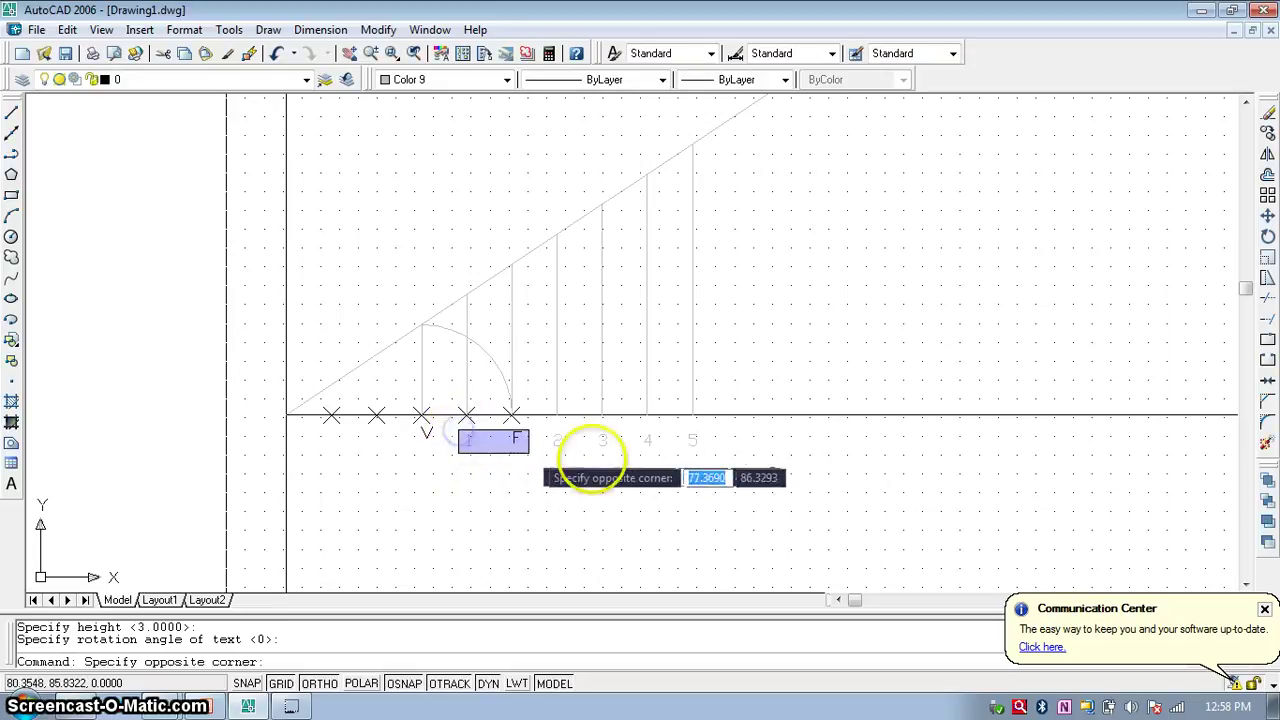
left_click(711, 452)
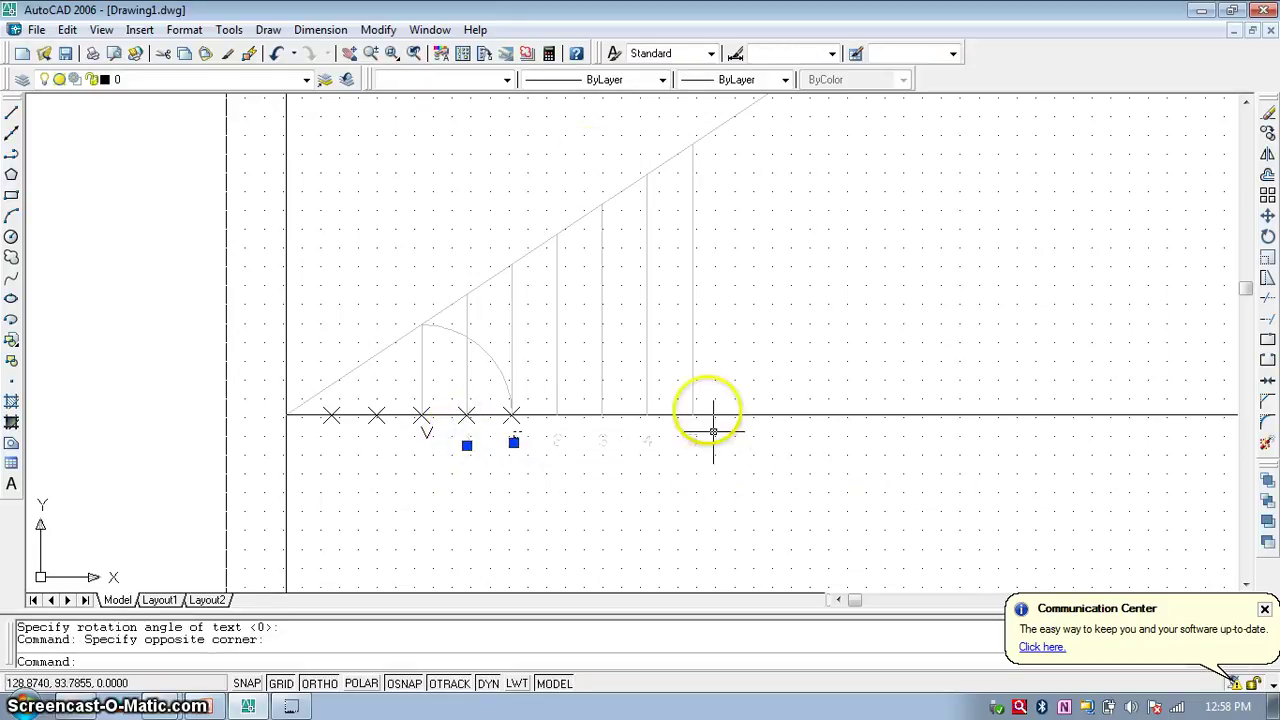
left_click(507, 80)
left_click(467, 98)
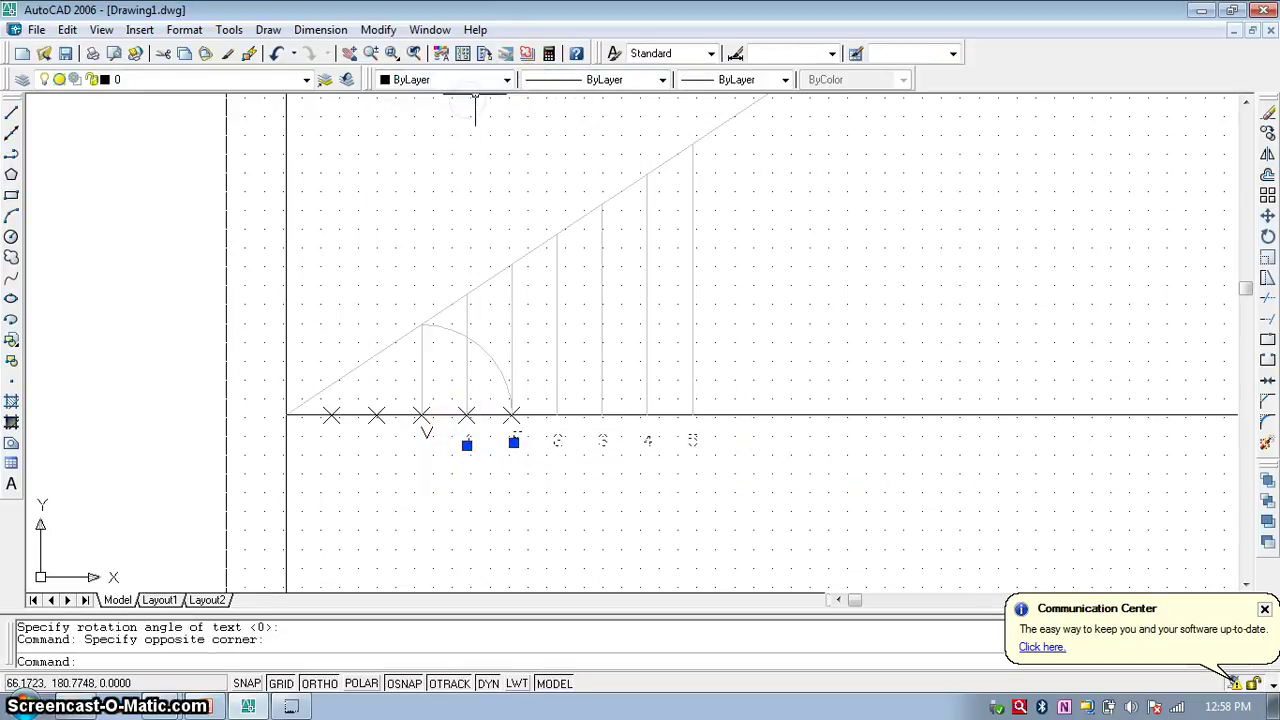
key("Escape")
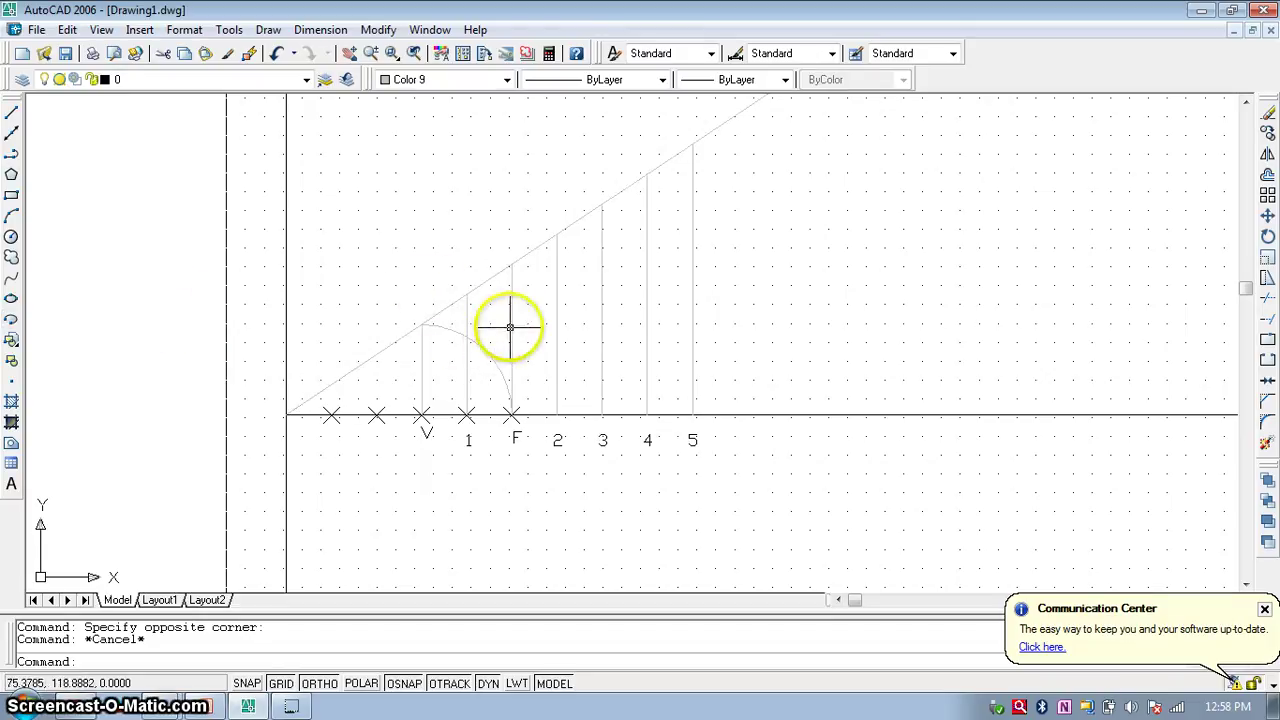
- Set the current drawing colour to ByBlock
left_click(11, 239)
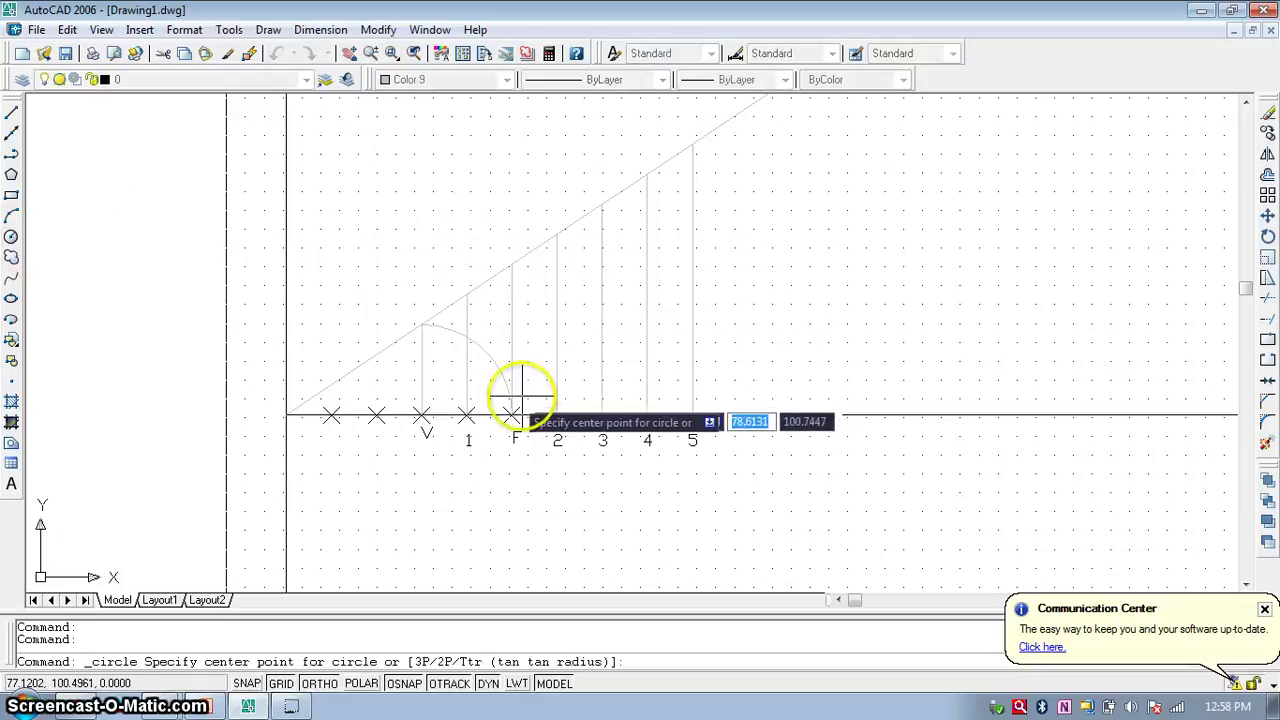
key("Escape")
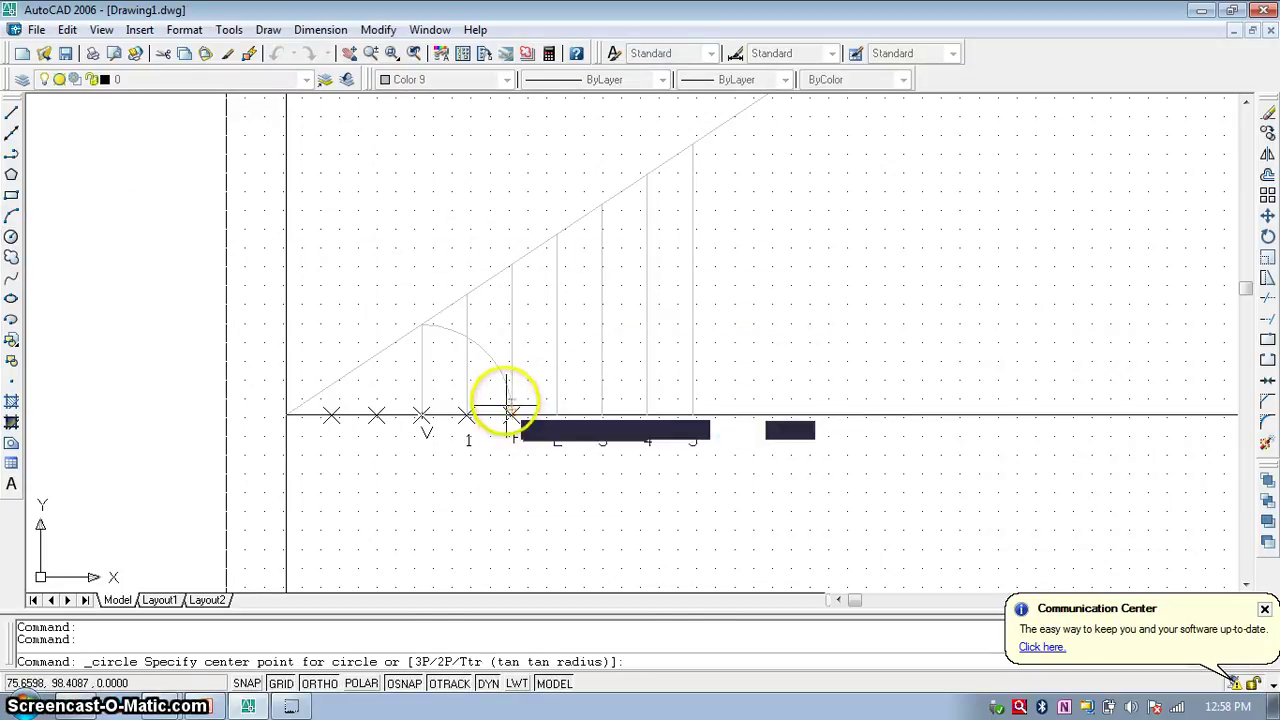
left_click(480, 84)
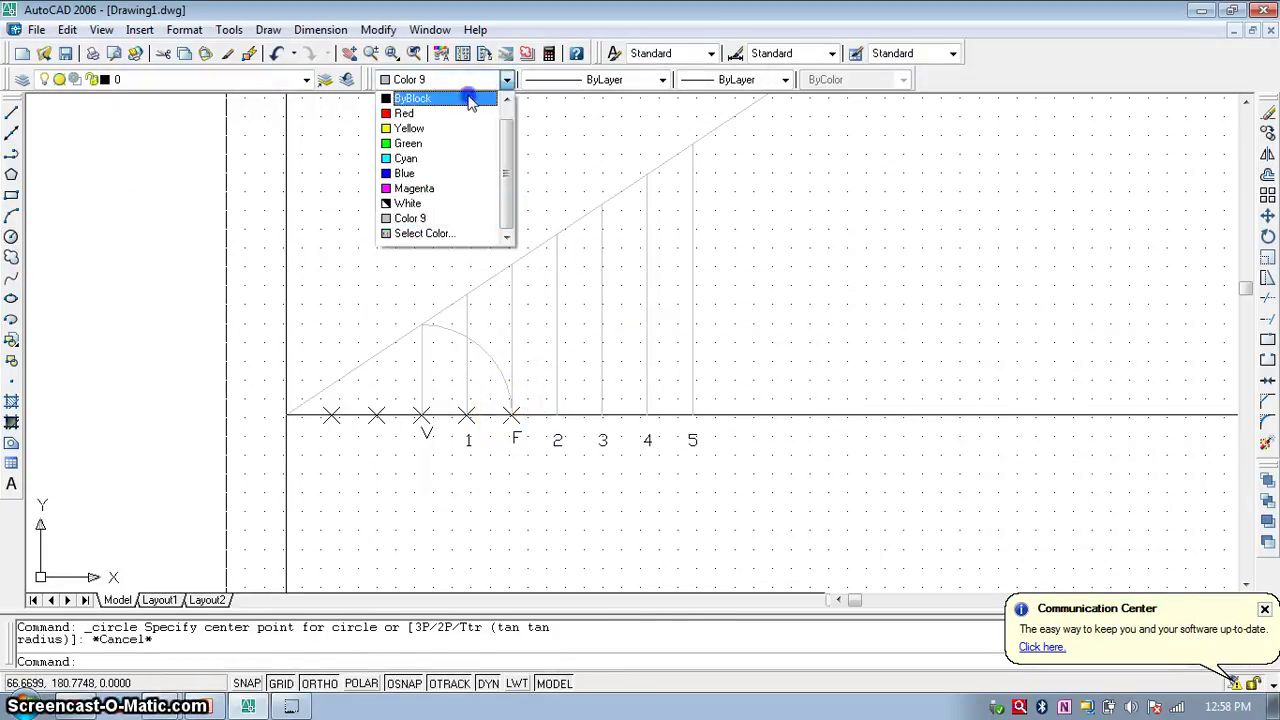
left_click(412, 98)
- Draw a circle centred on point 1 with its radius reaching the top of line 1 on the inclined line
left_click(11, 239)
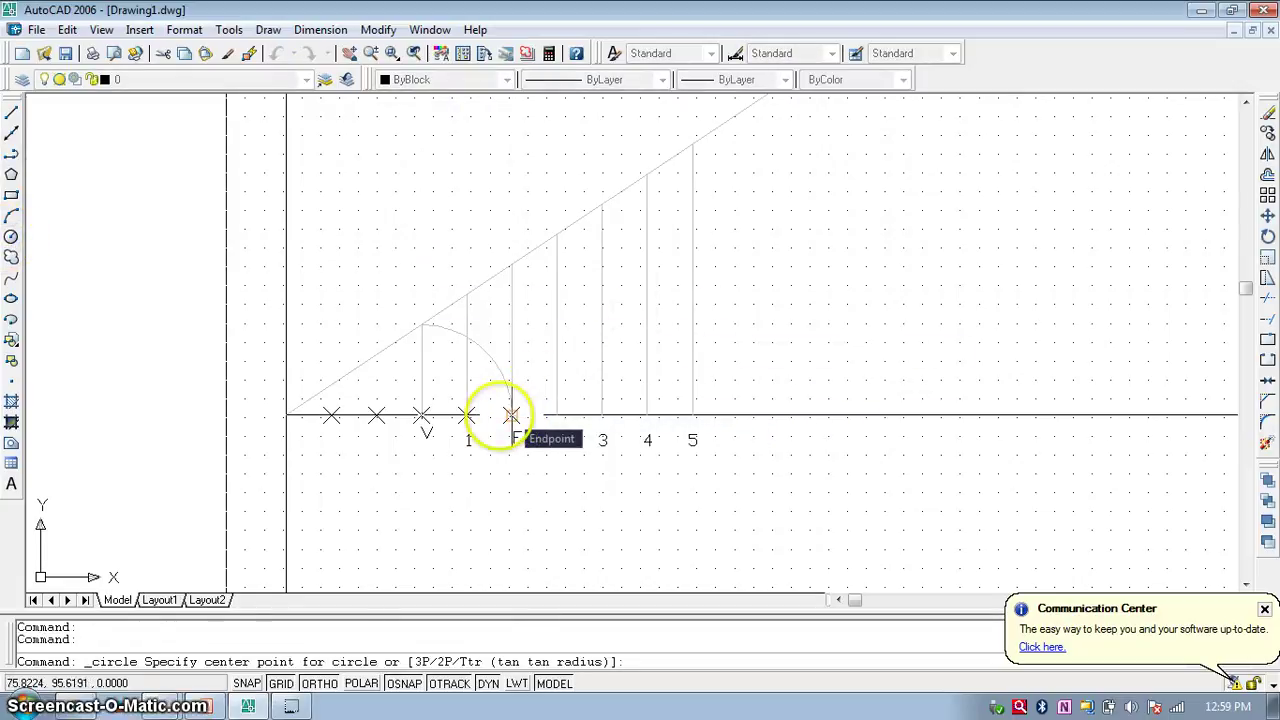
left_click(466, 416)
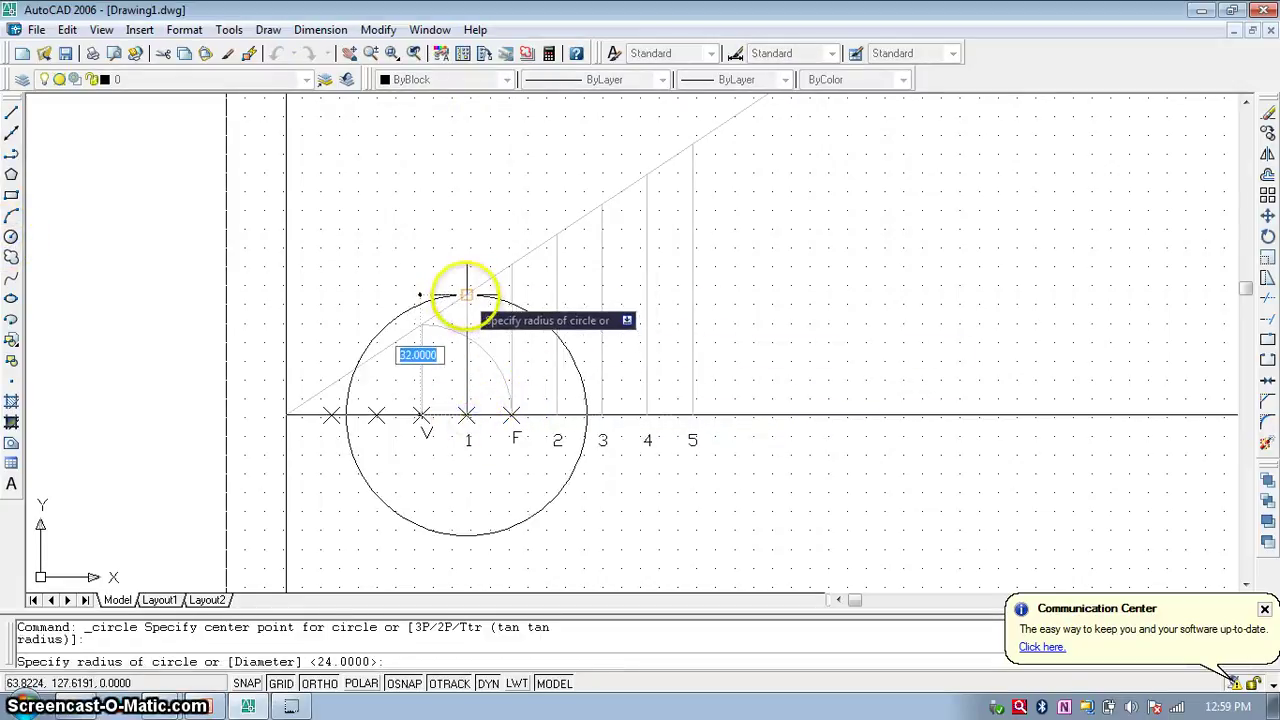
left_click(466, 296)
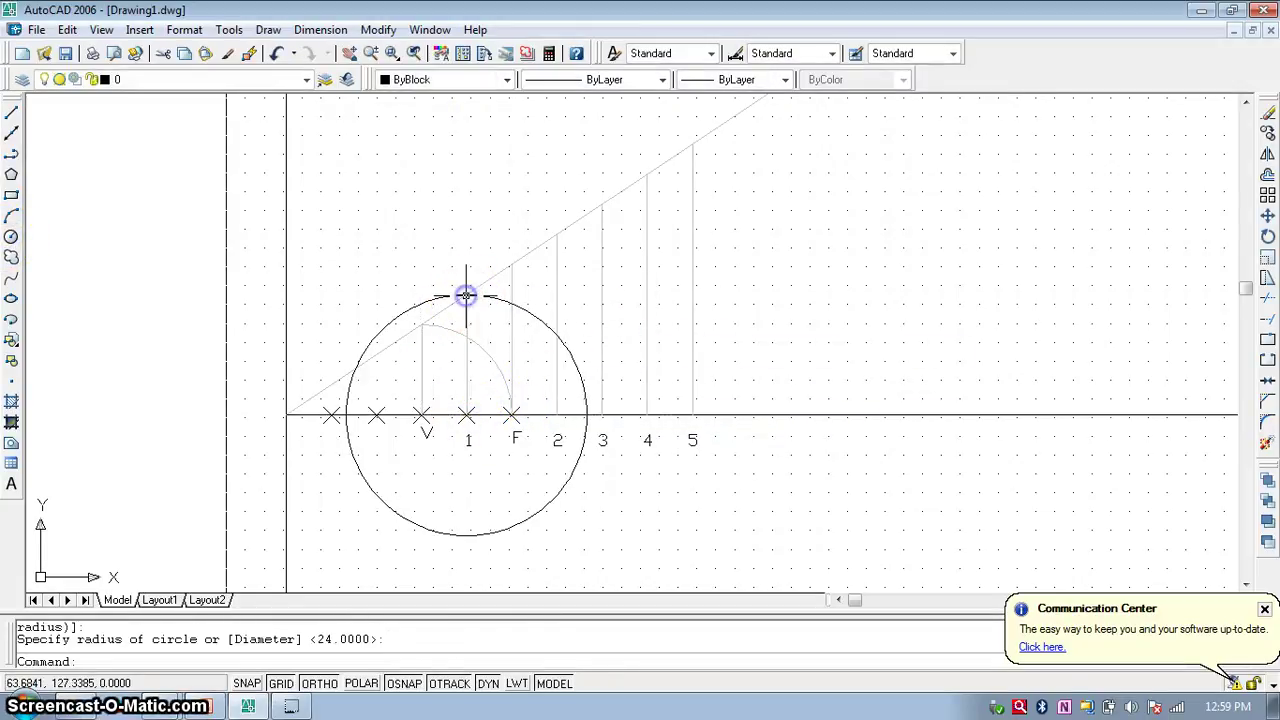
- Move the circle from point 1 to the focus F, using its centre as the base point
left_click(1267, 218)
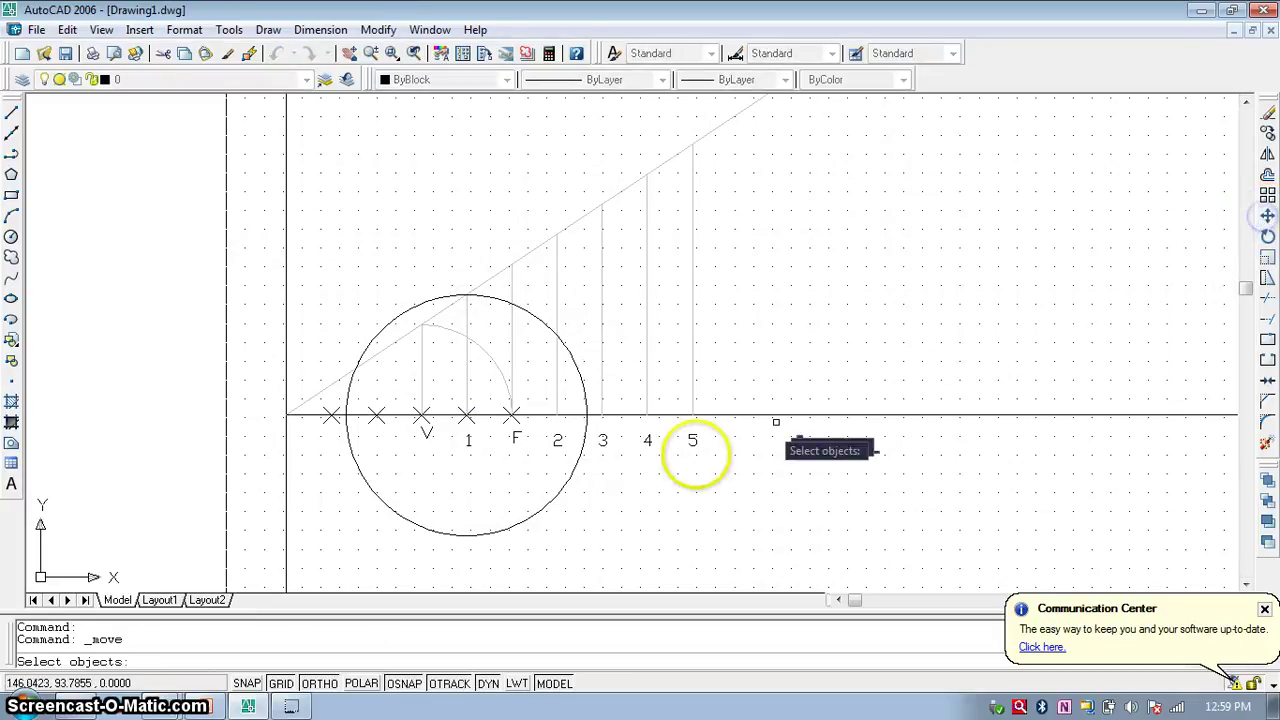
left_click(547, 503)
key("Return")
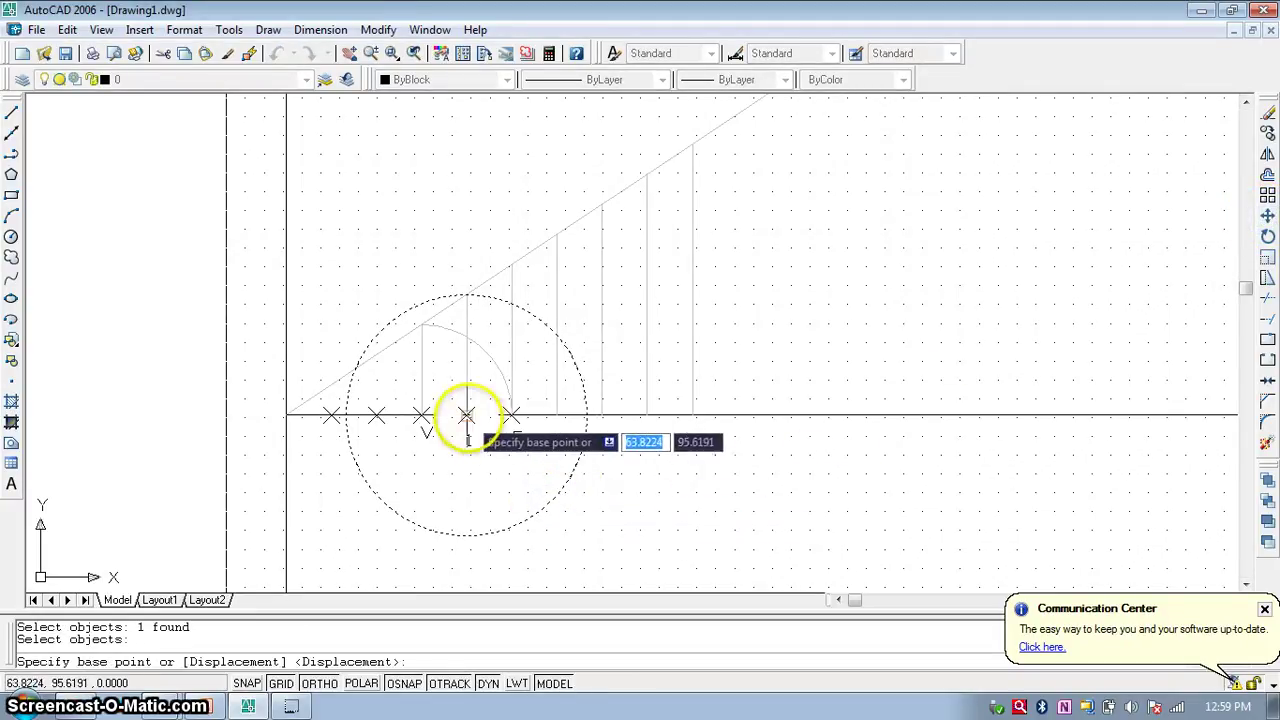
left_click(466, 415)
left_click(511, 415)
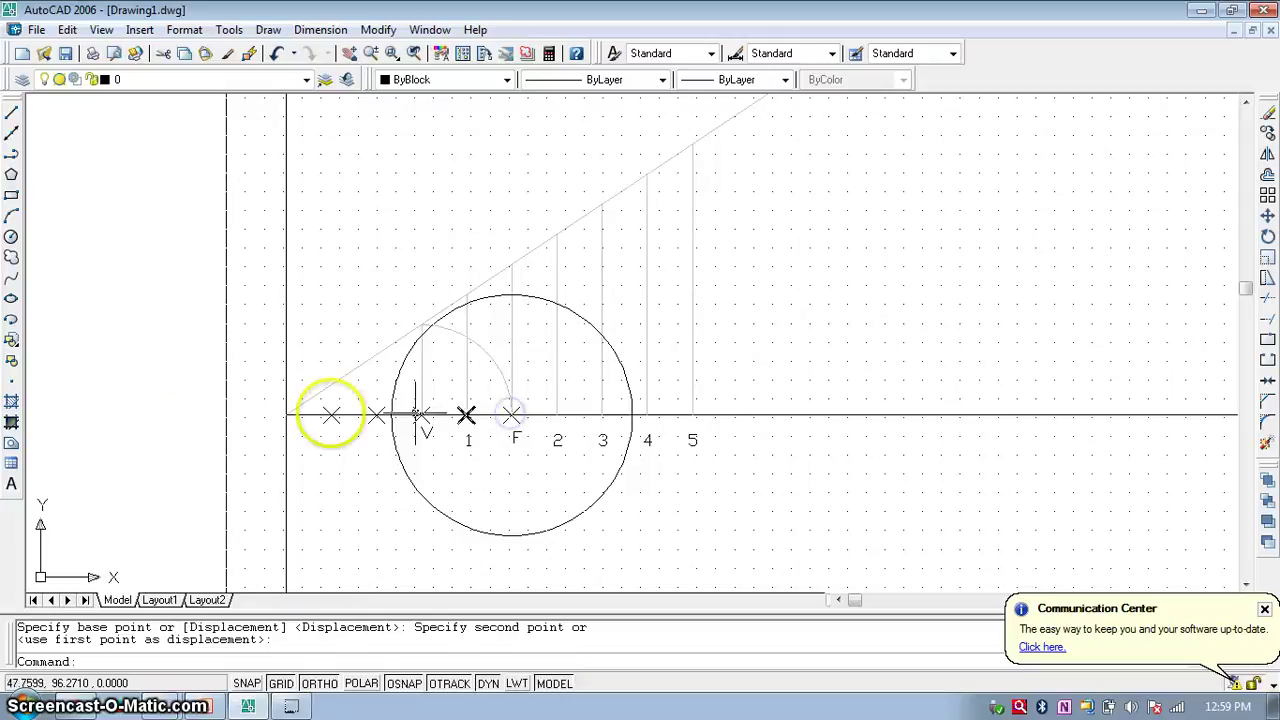
- Mark the circle's upper intersection with vertical line 1 with a point and erase the circle
left_click(11, 381)
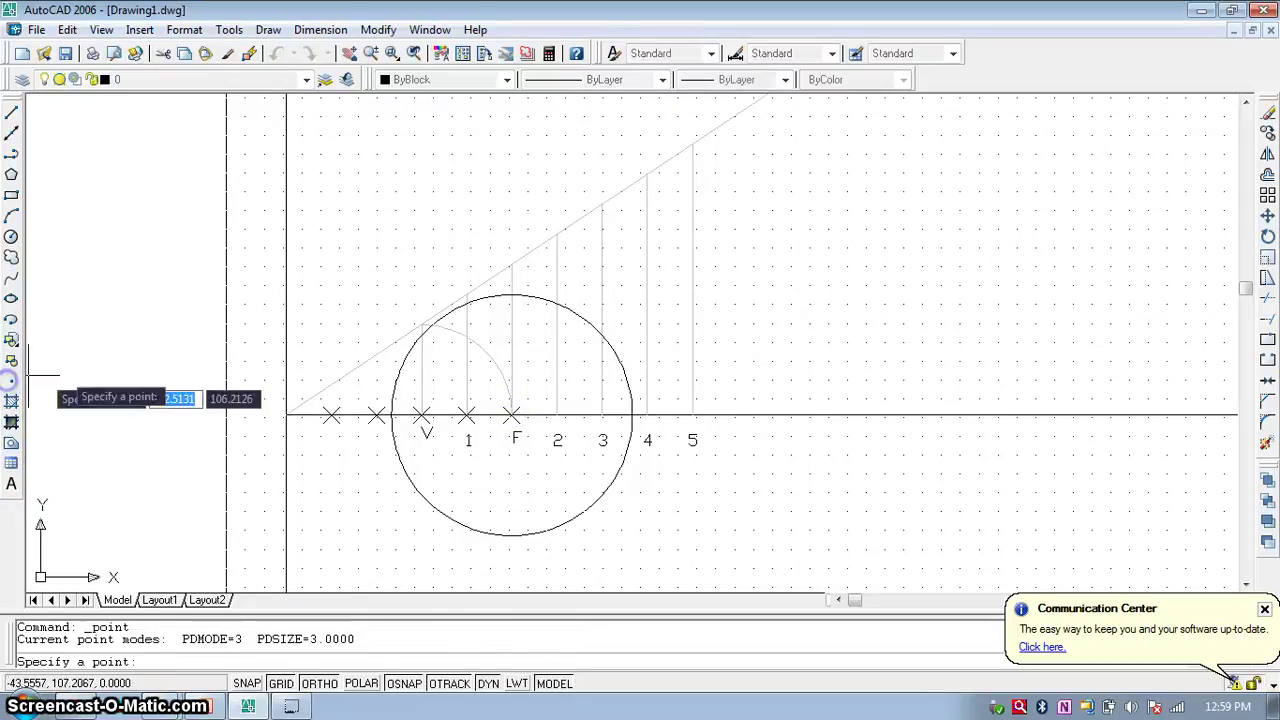
left_click(466, 302)
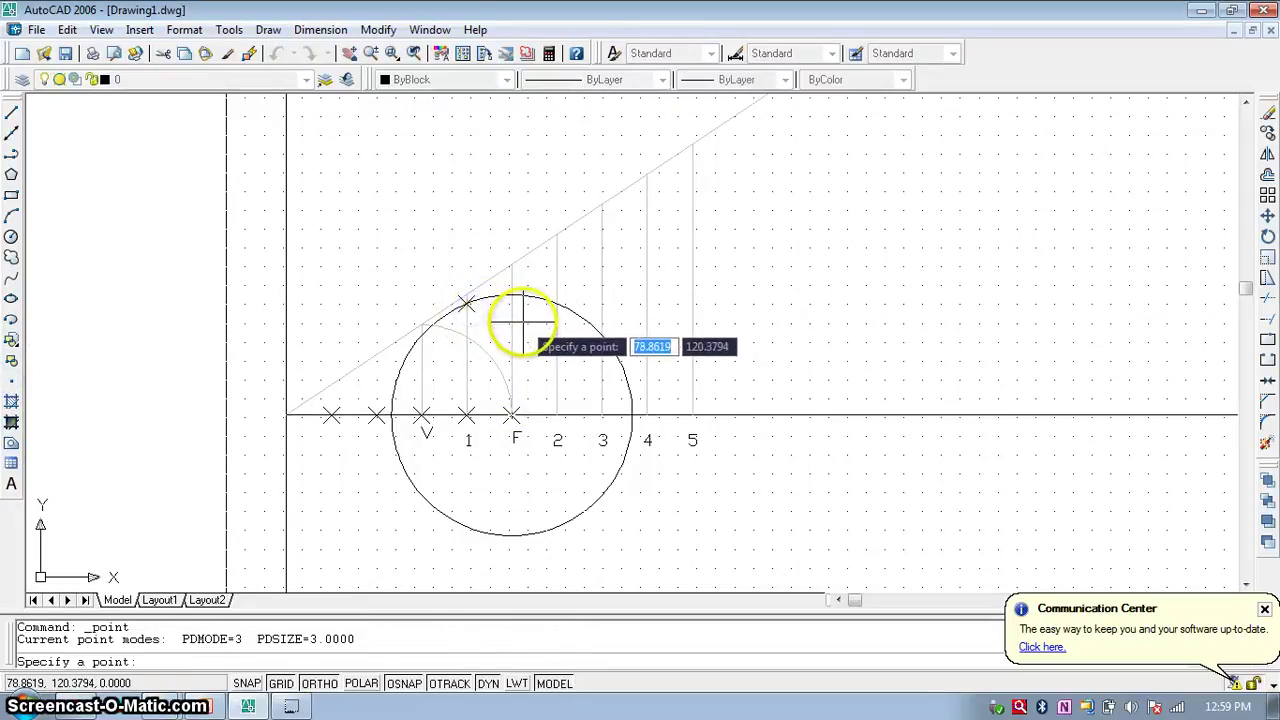
key("Escape")
left_click(618, 478)
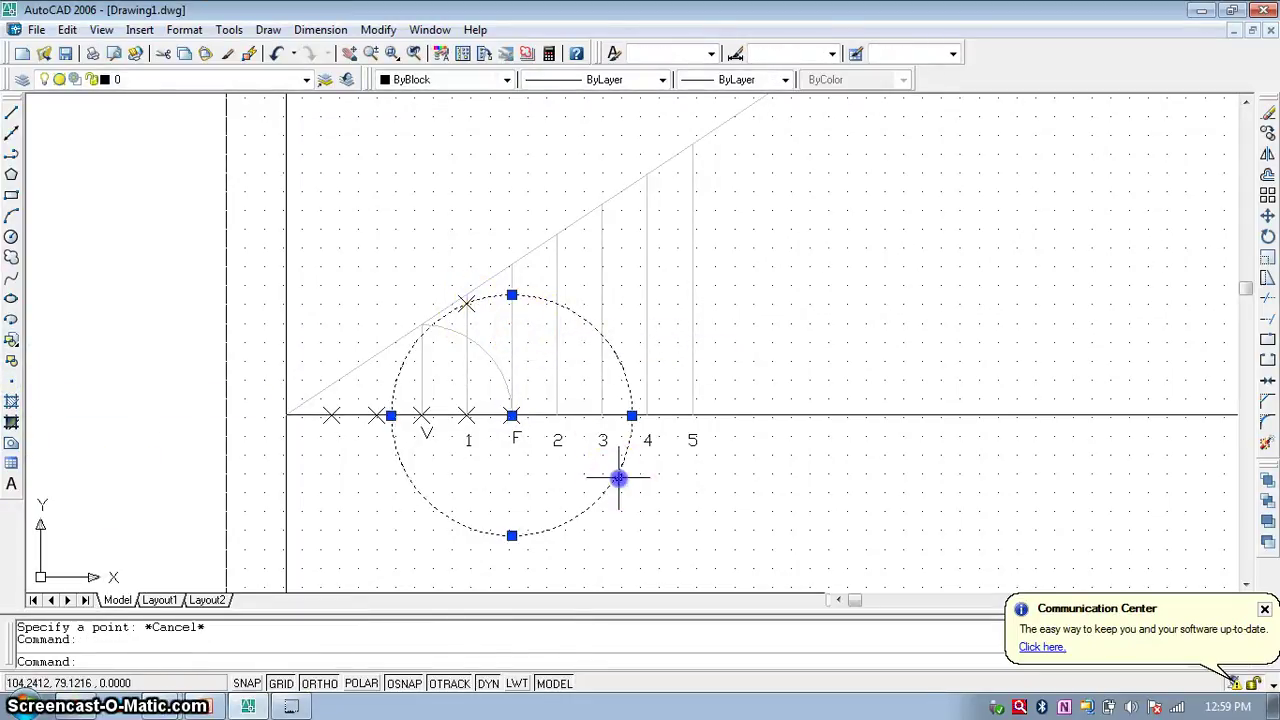
key("Delete")
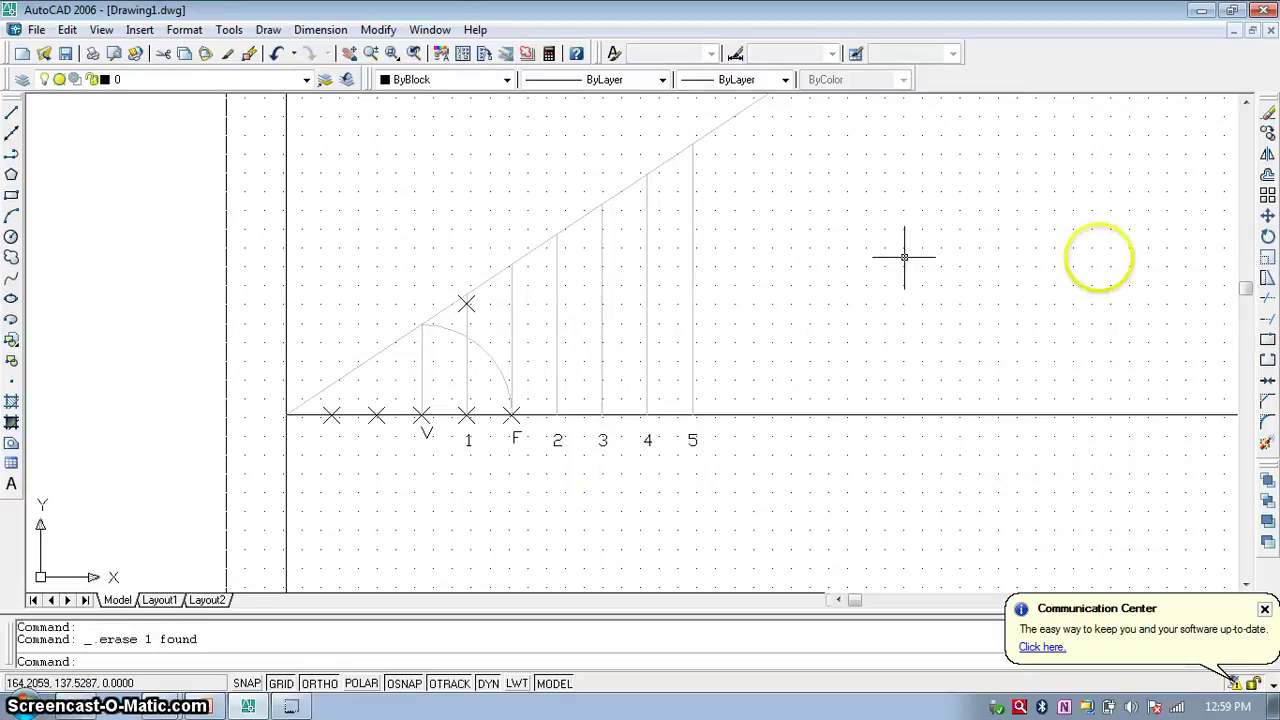
- Draw a circle centred on point 2 with its radius reaching the top of line 2 on the inclined line
left_click(12, 237)
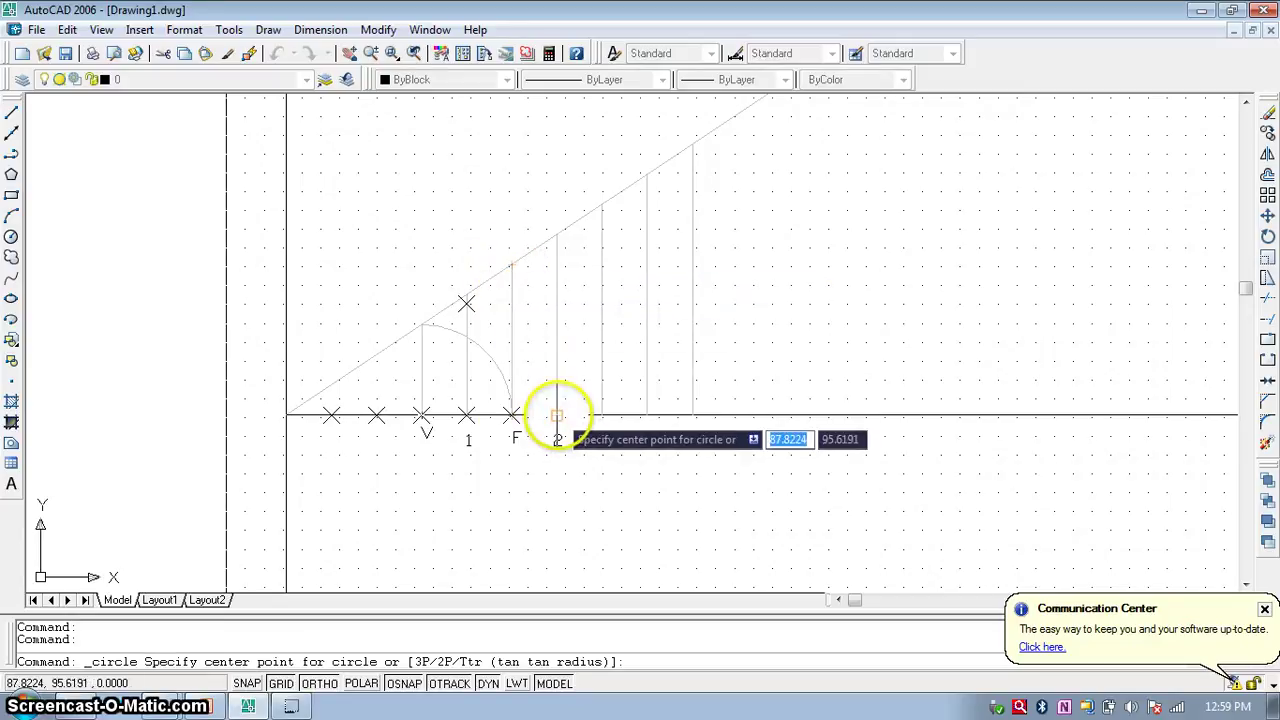
left_click(557, 415)
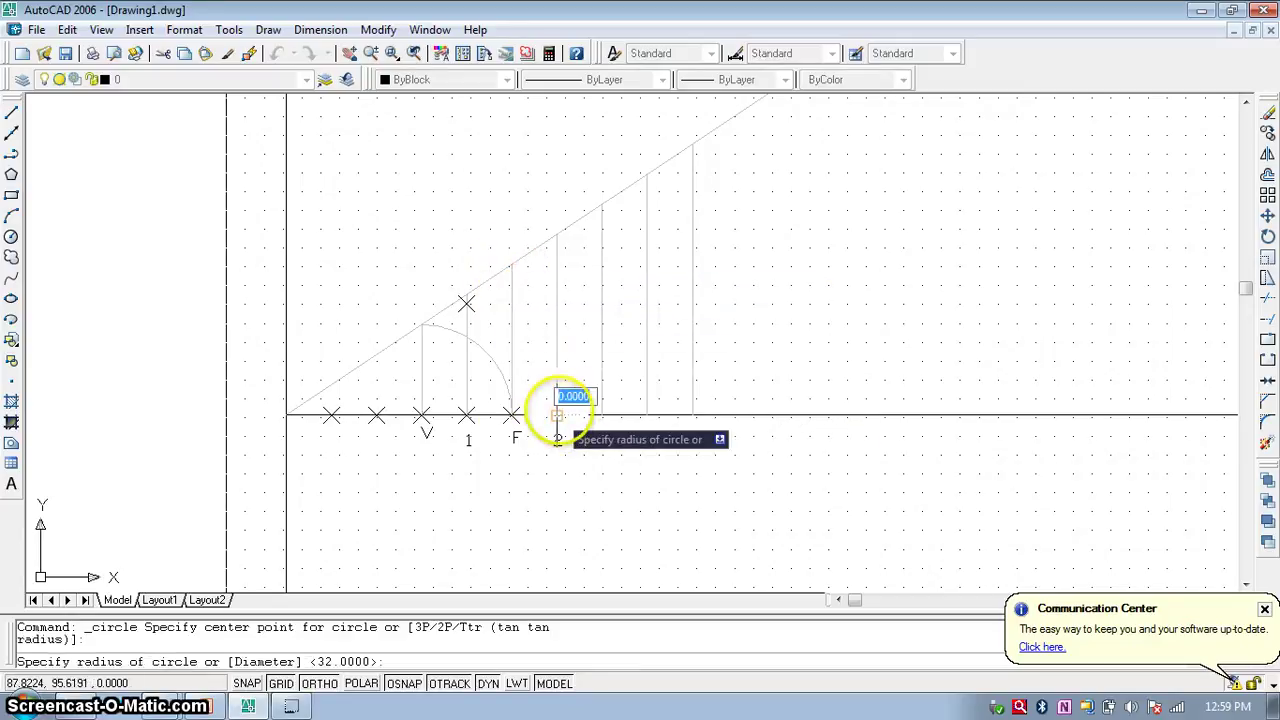
left_click(557, 236)
- Move the circle from point 2 to the focus F, using its centre as the base point
left_click(1267, 215)
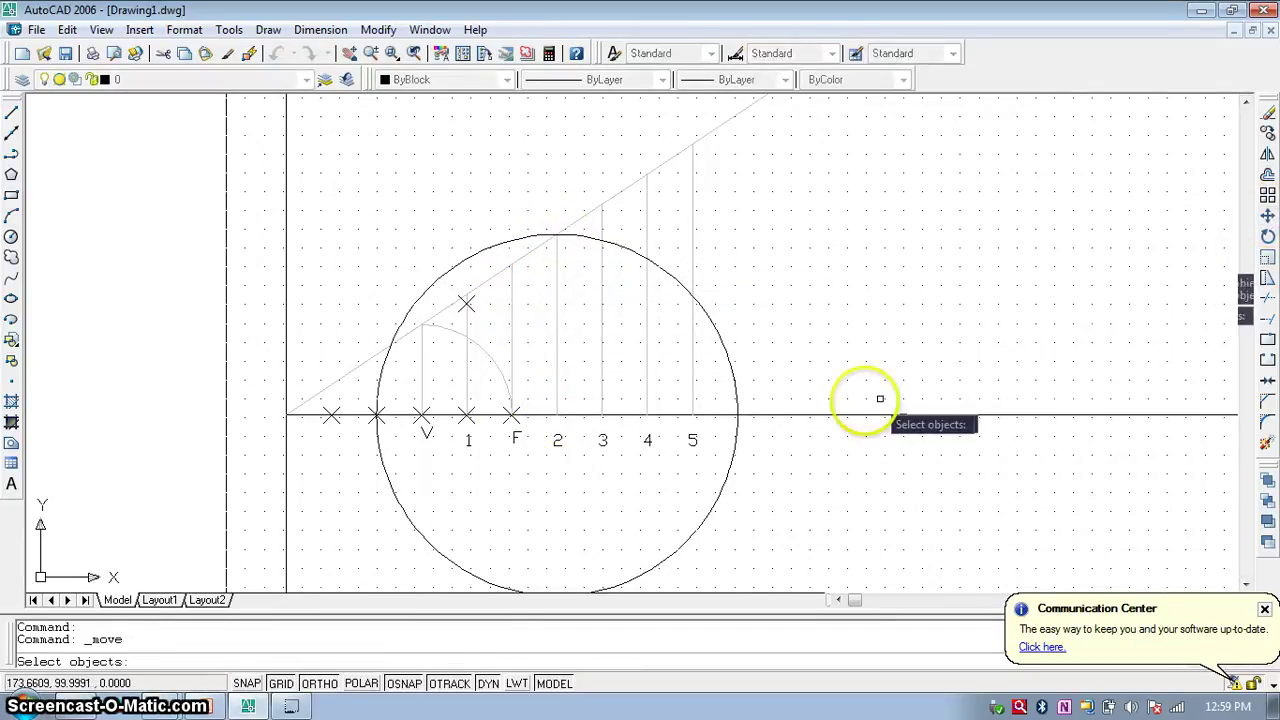
left_click(733, 456)
right_click(735, 442)
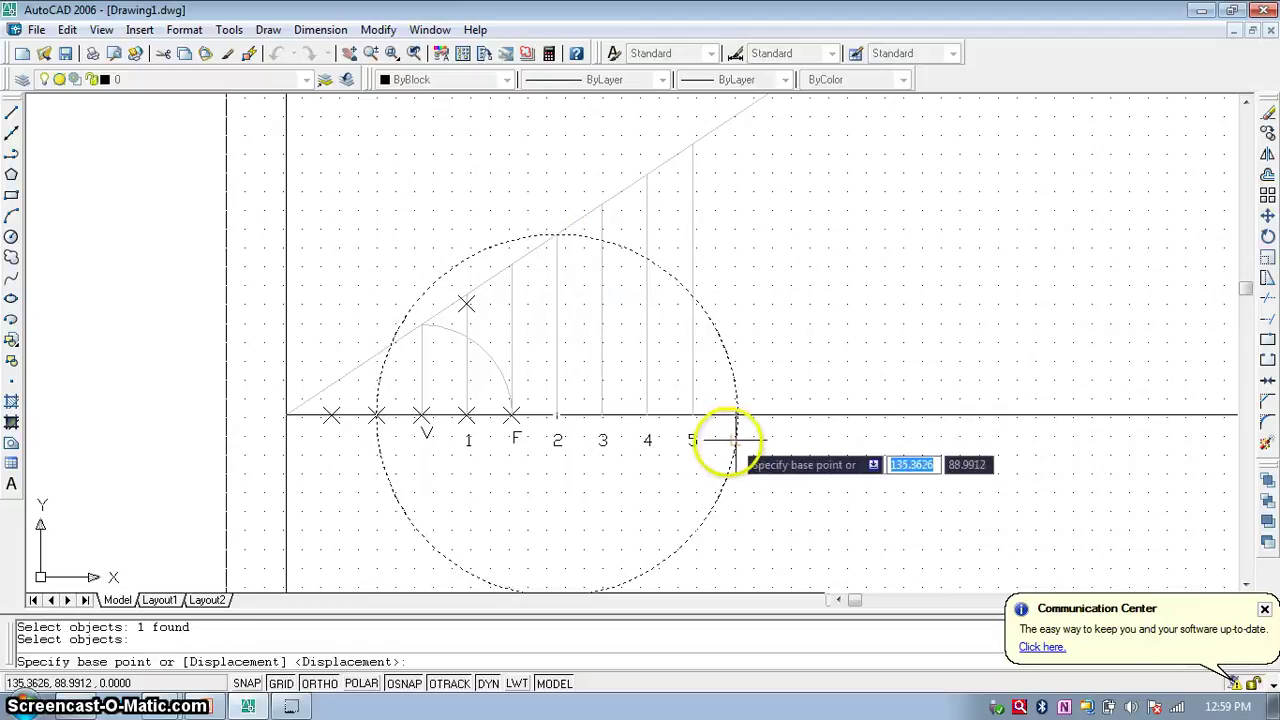
left_click(559, 417)
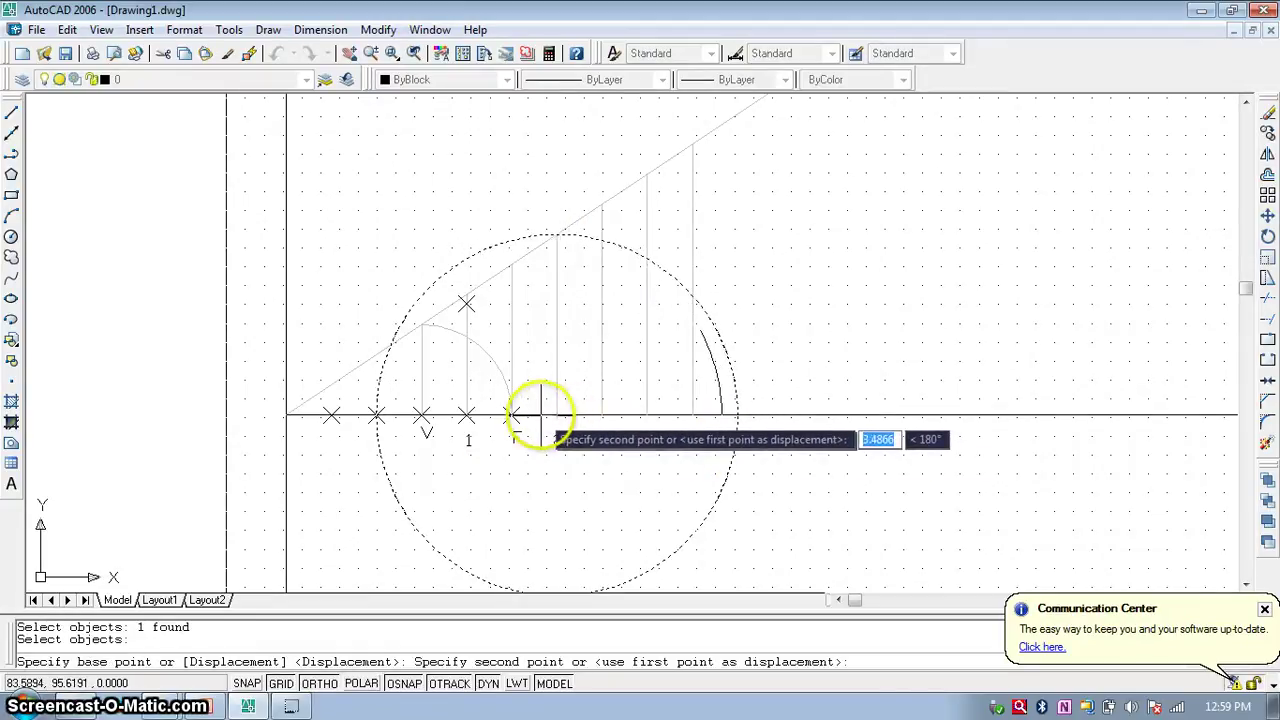
left_click(512, 414)
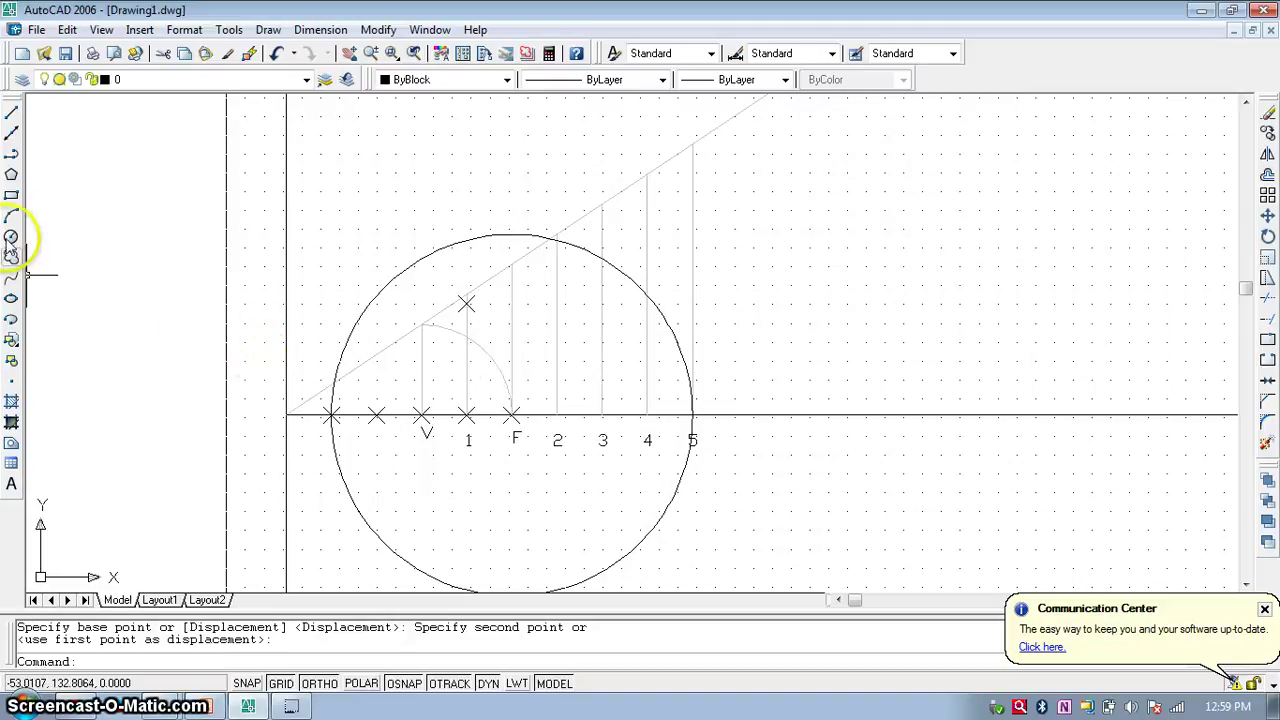
- Mark the circle's upper intersection with vertical line 2 with a point and erase the circle
left_click(12, 383)
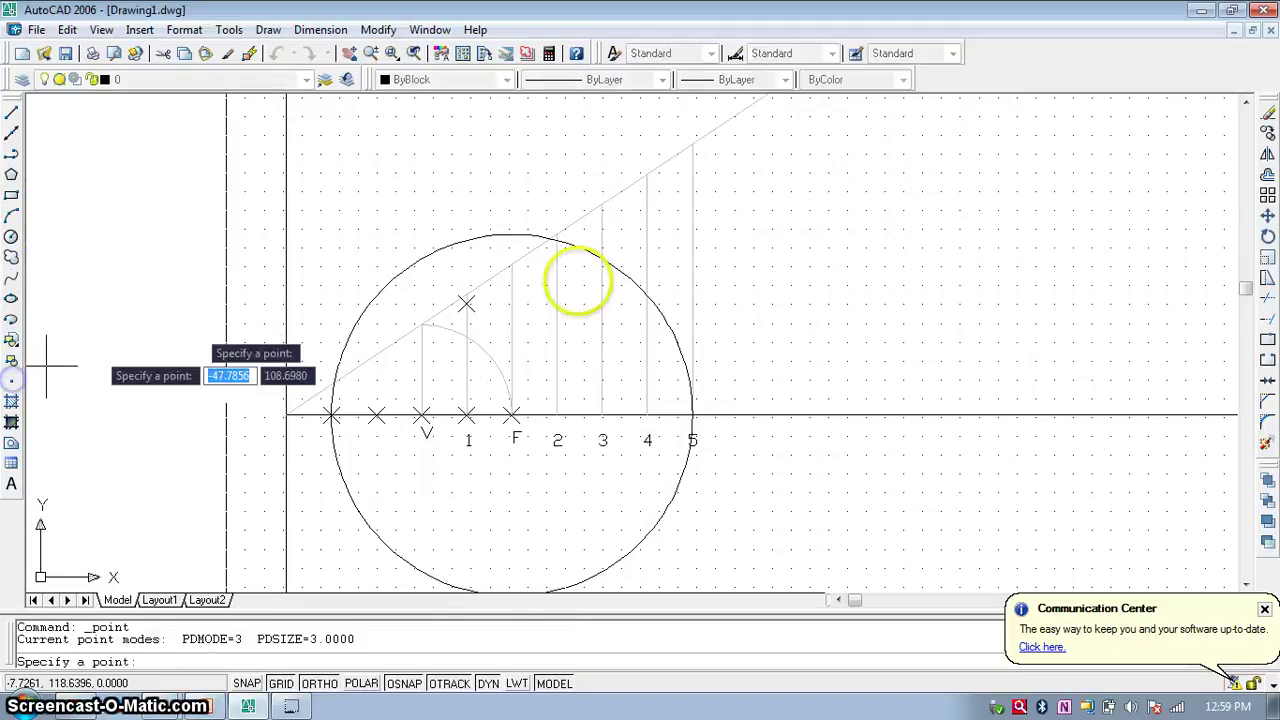
left_click(557, 241)
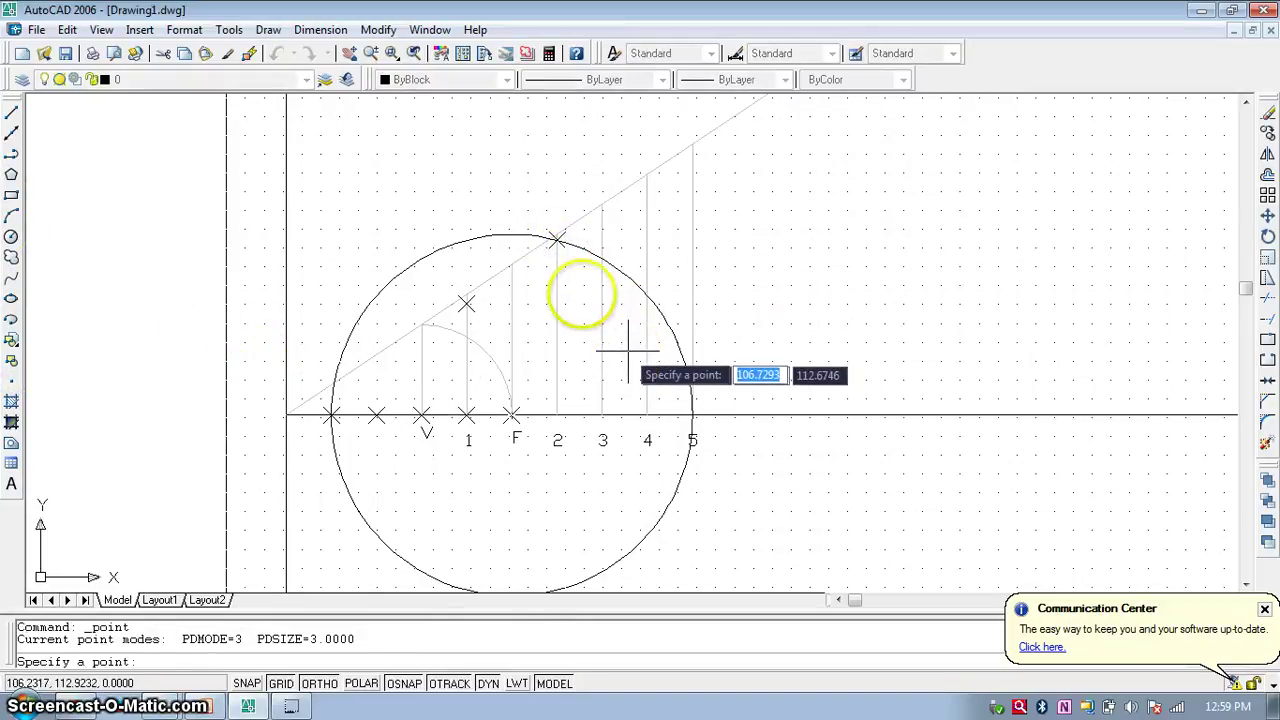
scroll(580, 250, "up", 2)
scroll(565, 185, "down", 4)
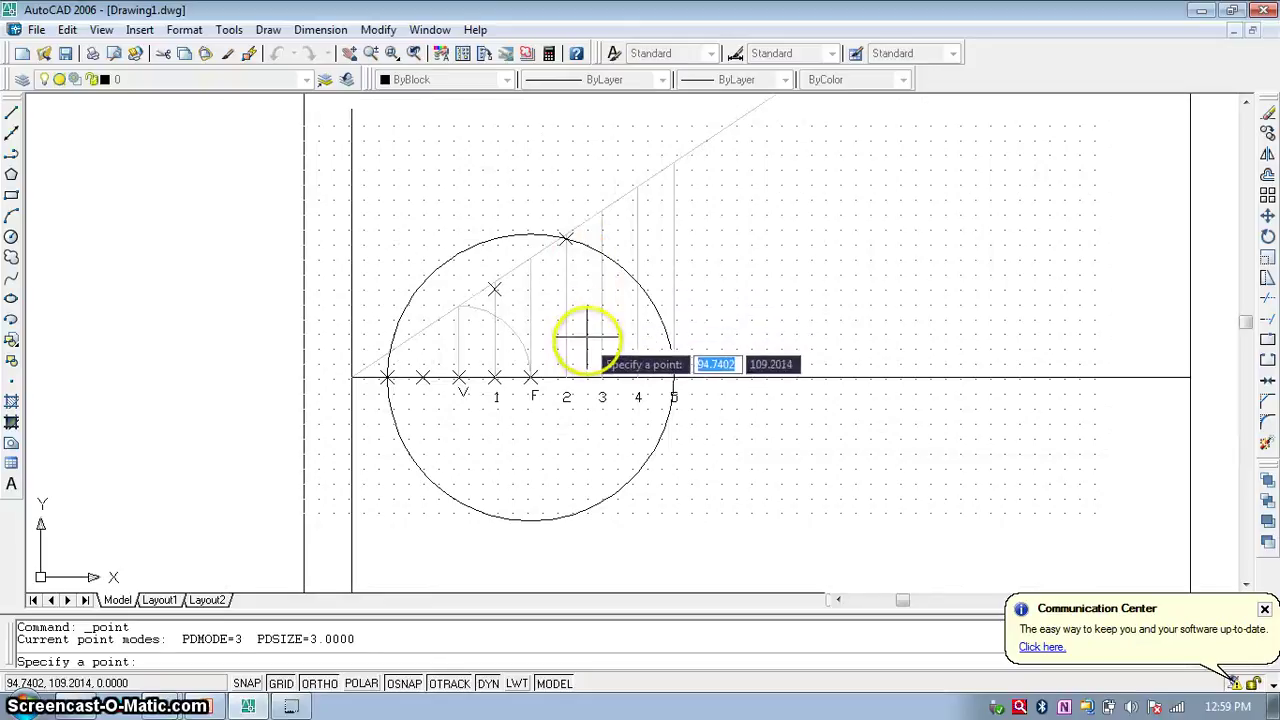
scroll(610, 350, "up", 1)
key("Escape")
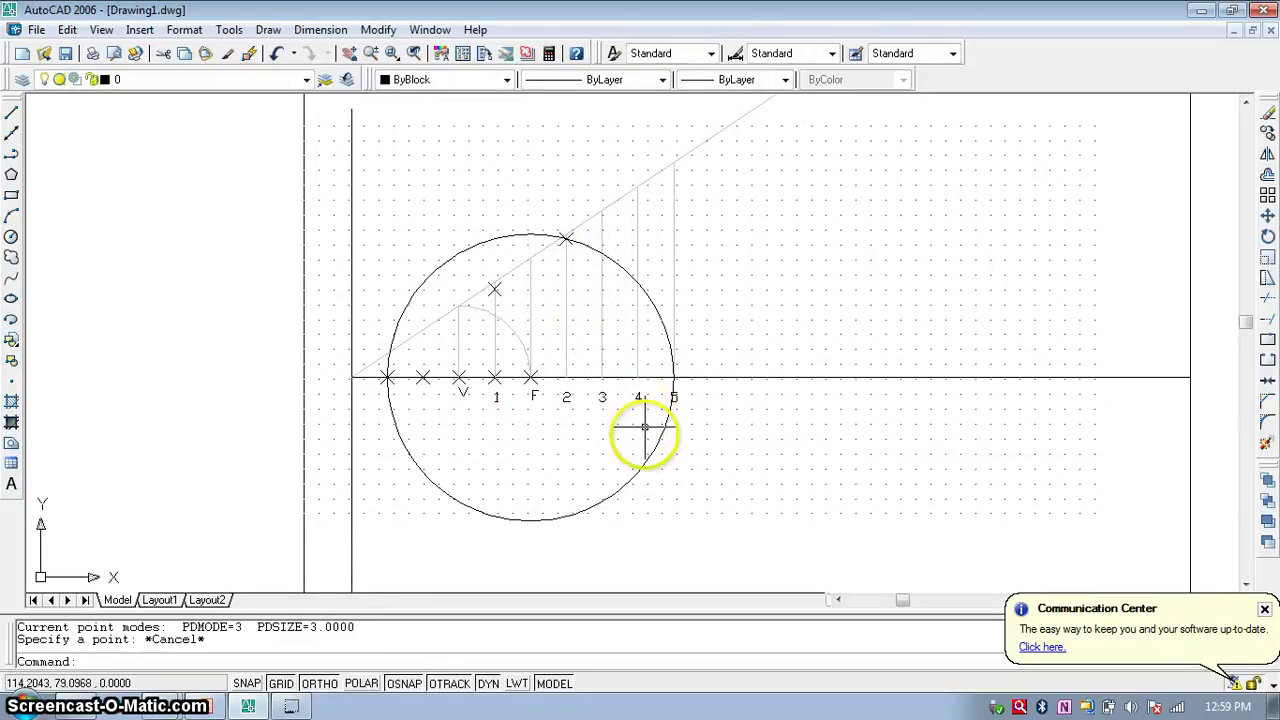
left_click(646, 463)
key("Delete")
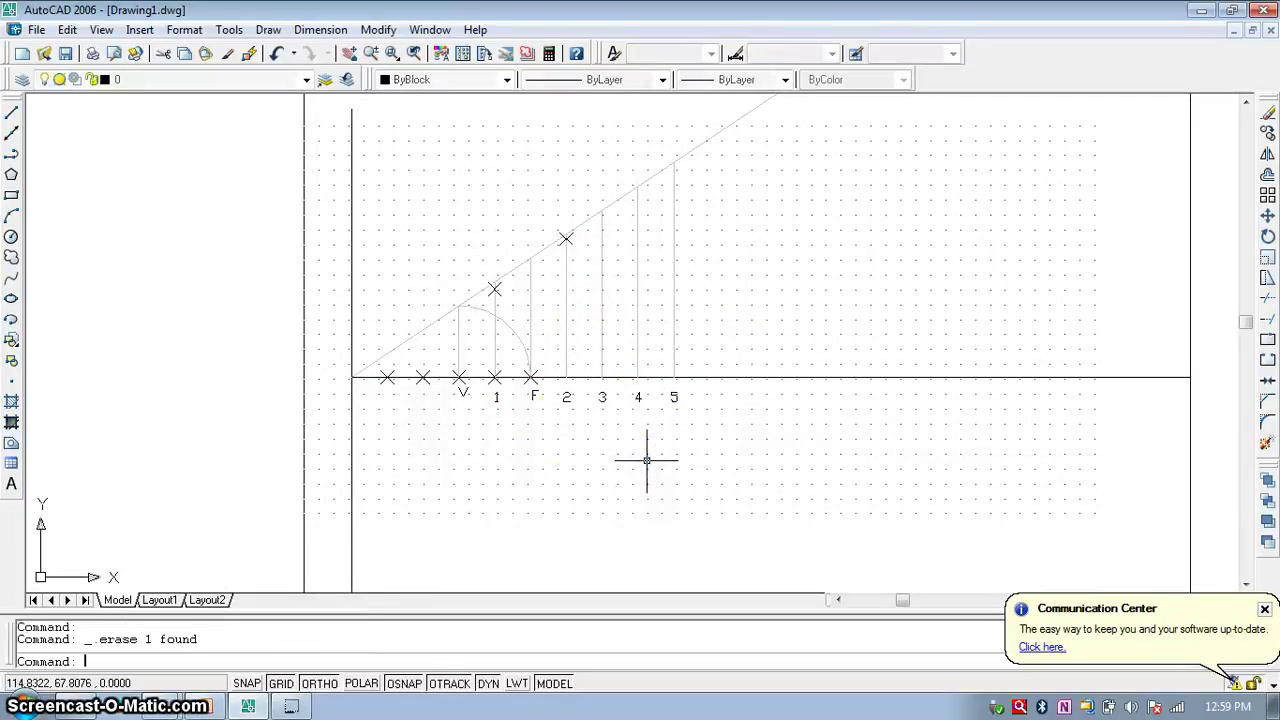
- Place a point at the top of the vertical line through F, where it meets the inclined line
left_click(12, 382)
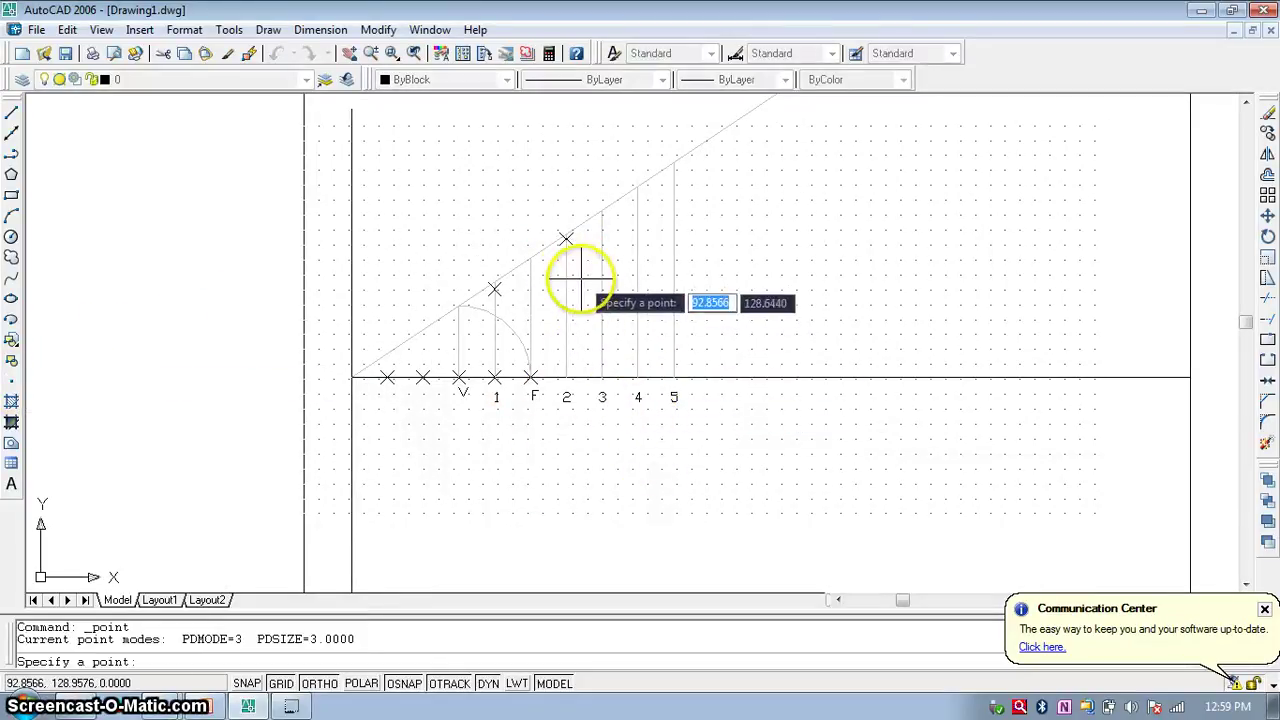
left_click(531, 260)
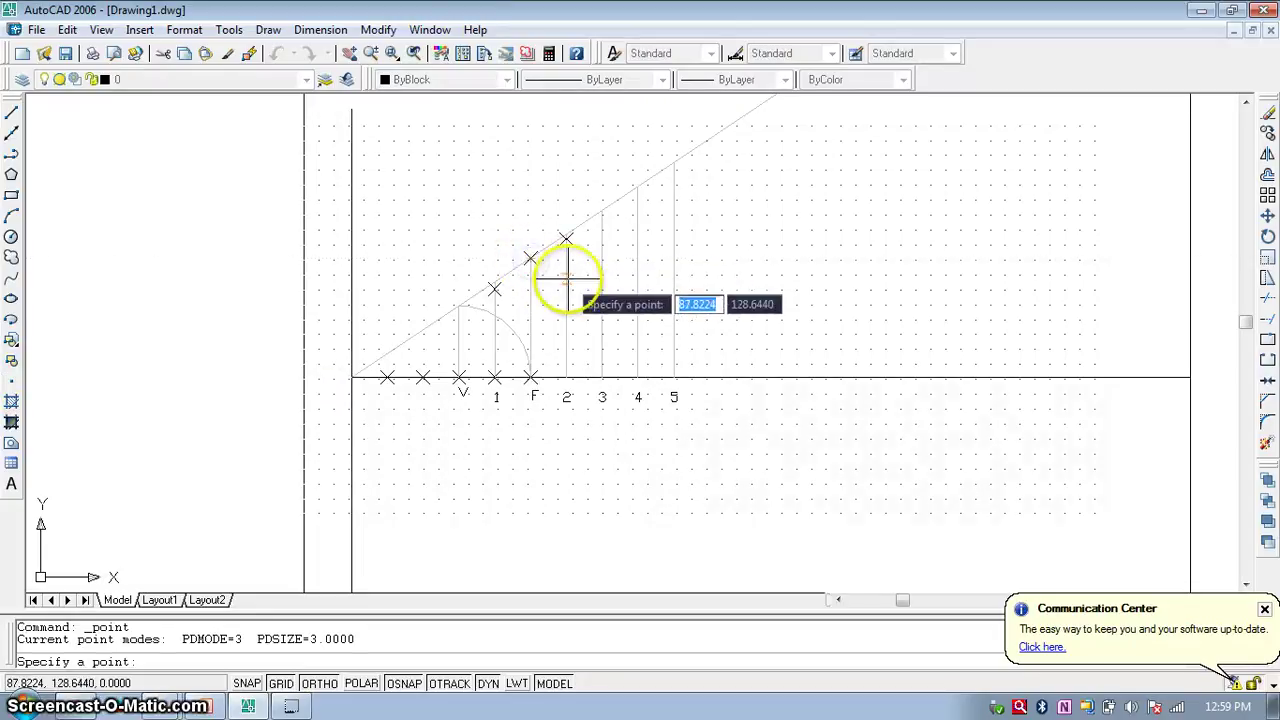
key("Escape")
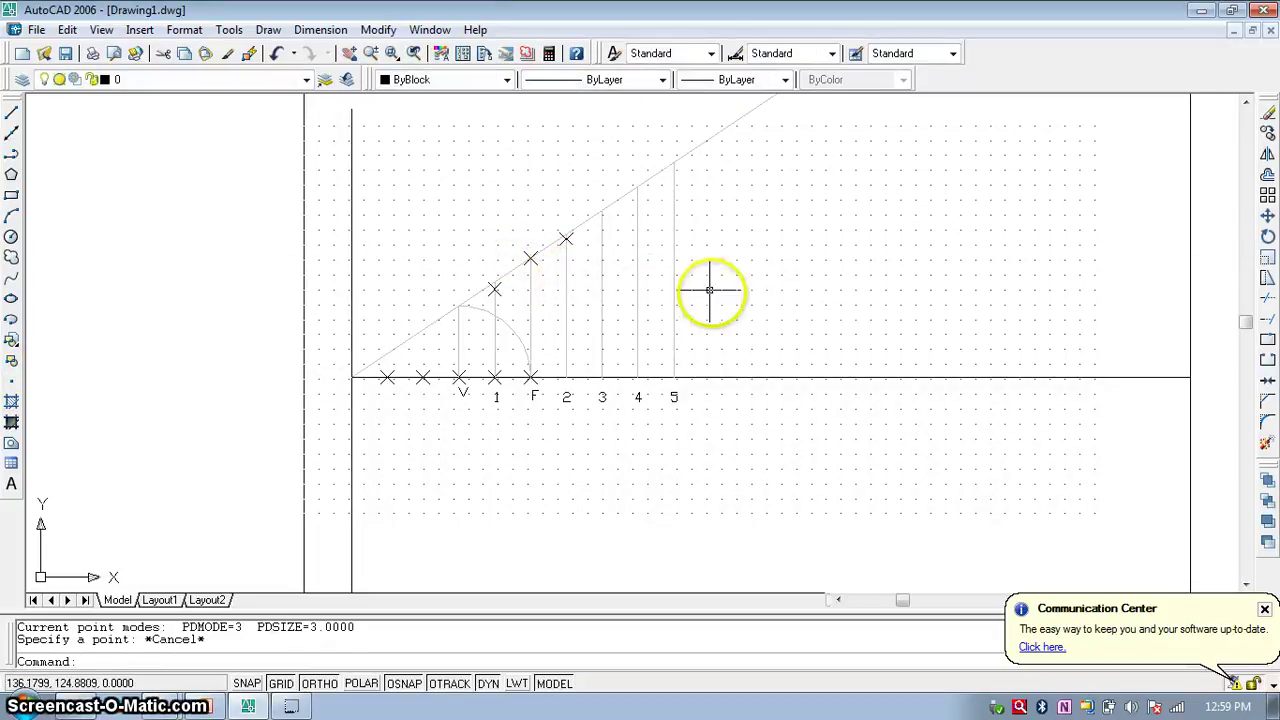
- Draw a circle centred on point 3 with its radius reaching the top of line 3 on the inclined line
scroll(612, 243, "up", 2)
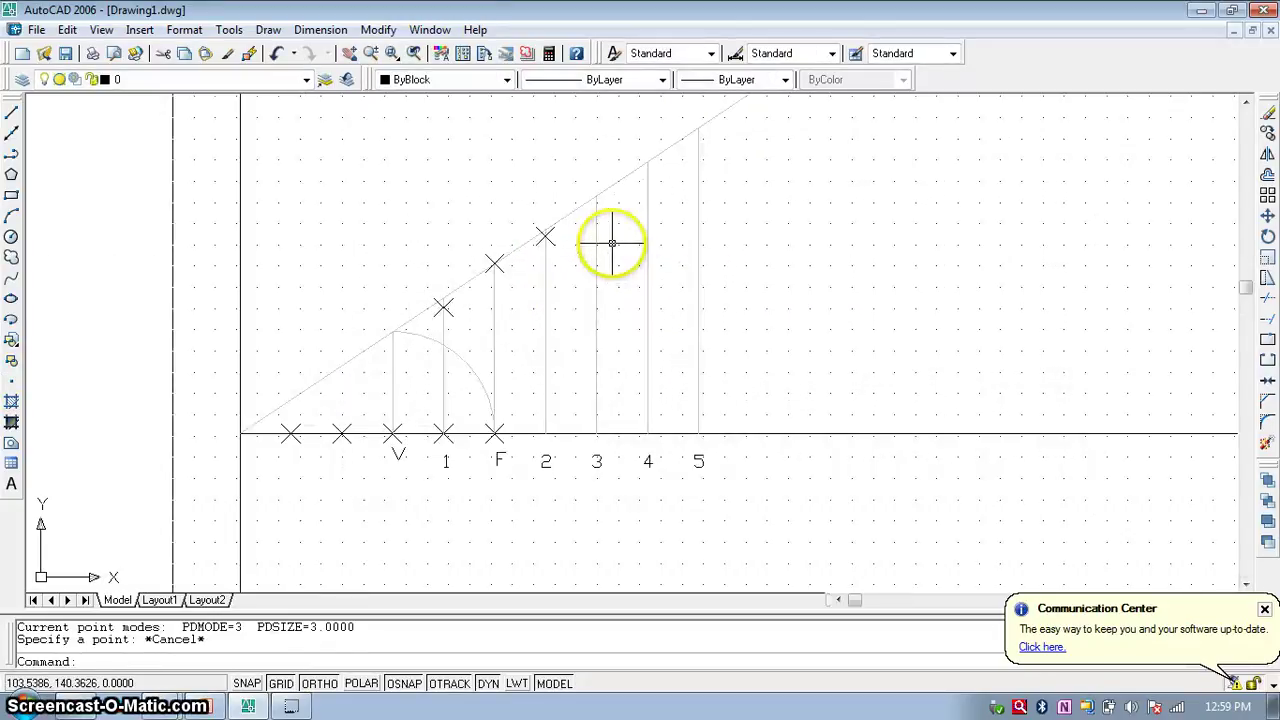
left_click(11, 237)
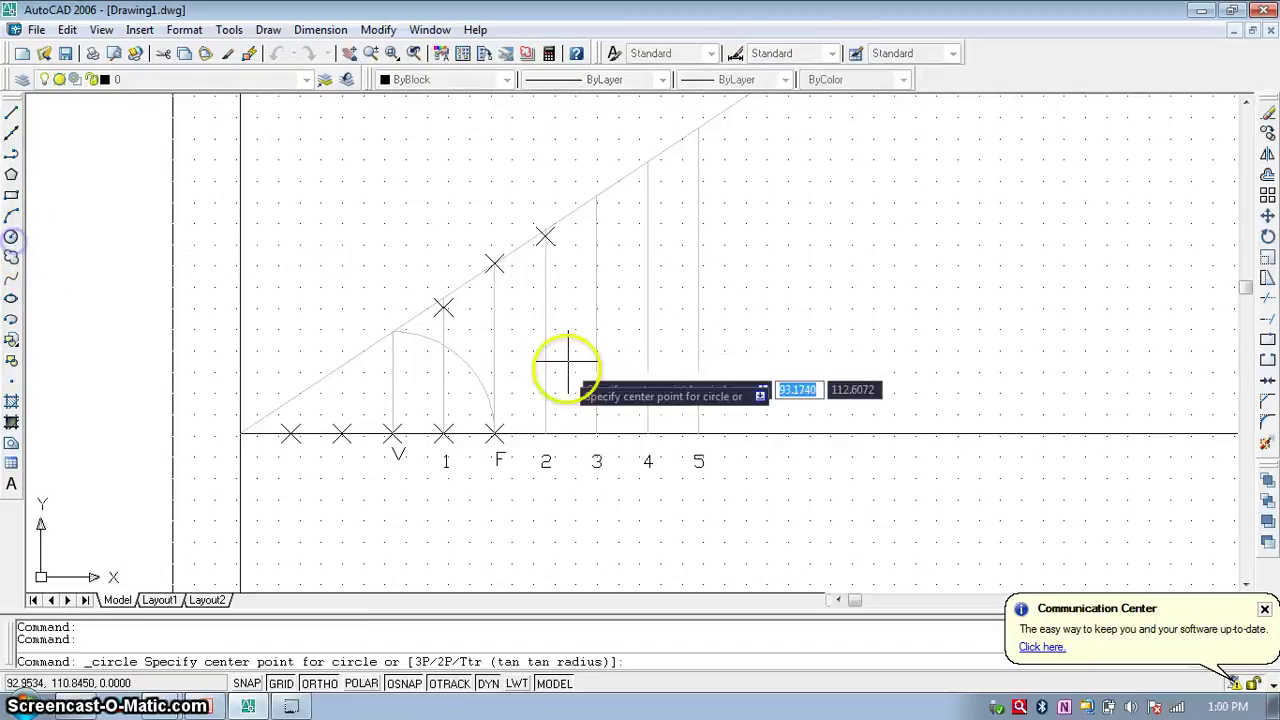
left_click(596, 433)
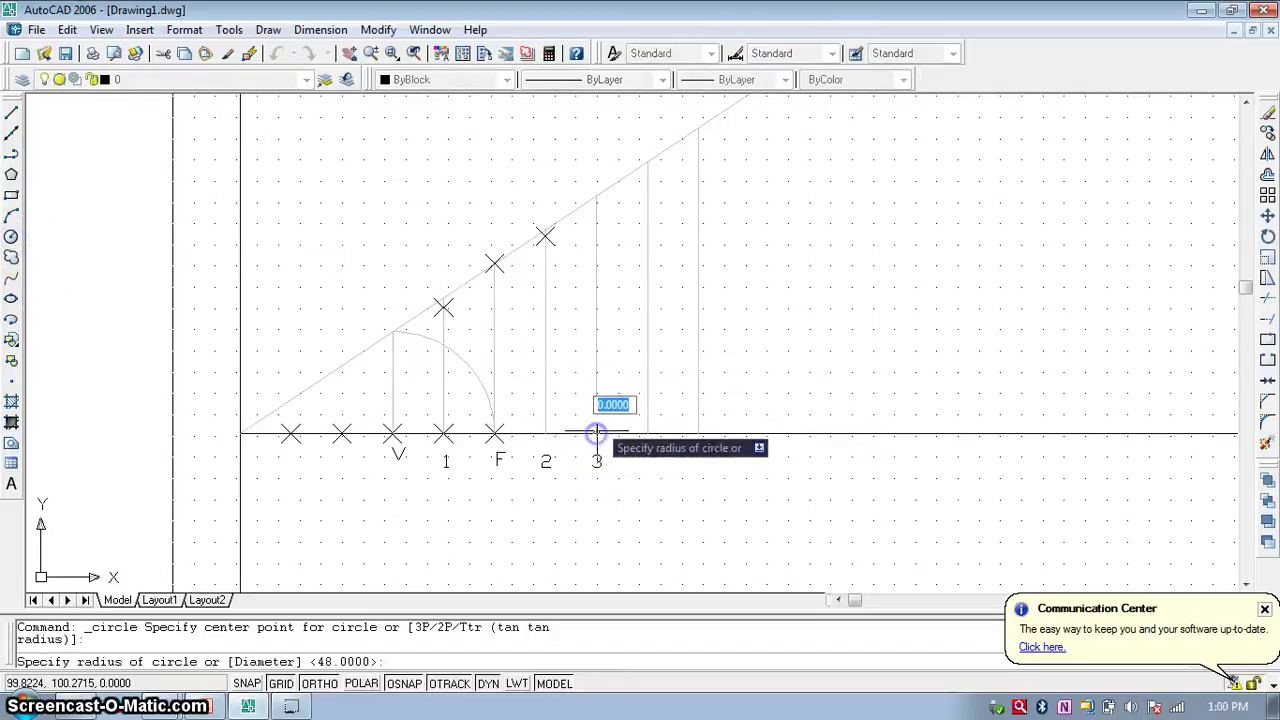
left_click(596, 198)
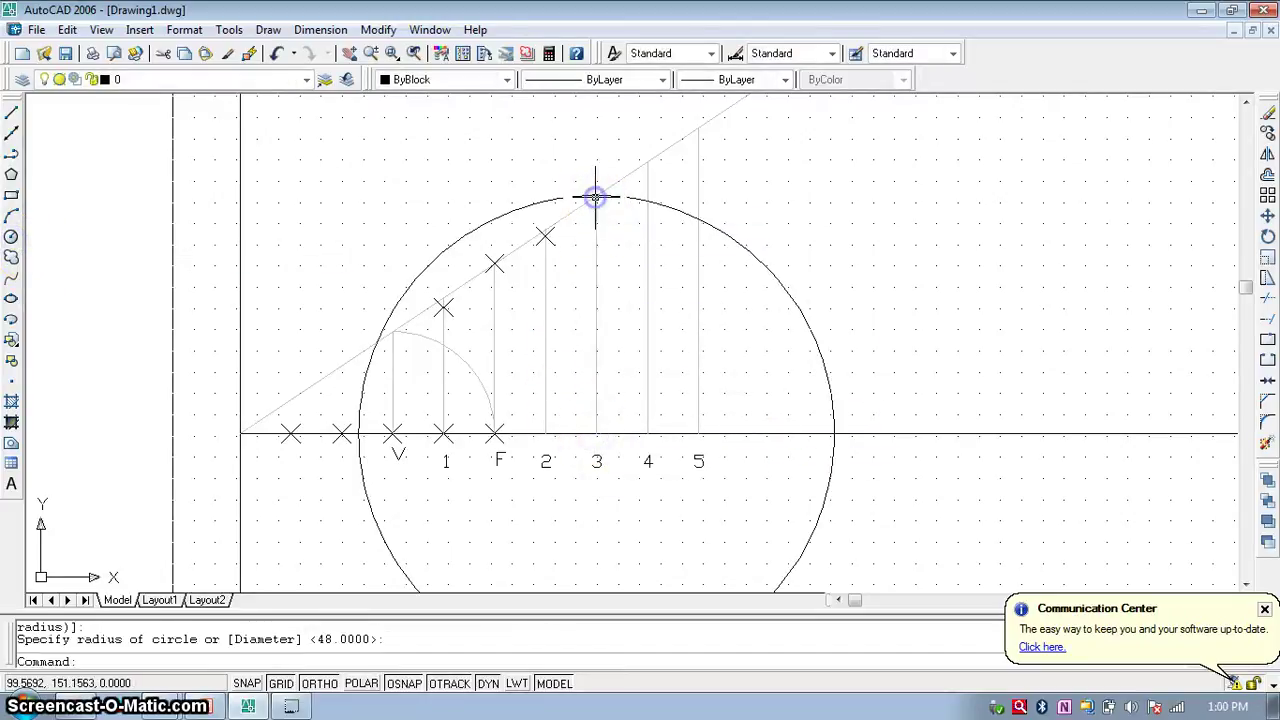
- Move the circle from point 3 to the focus F, using its centre as the base point
left_click(1268, 220)
left_click(828, 484)
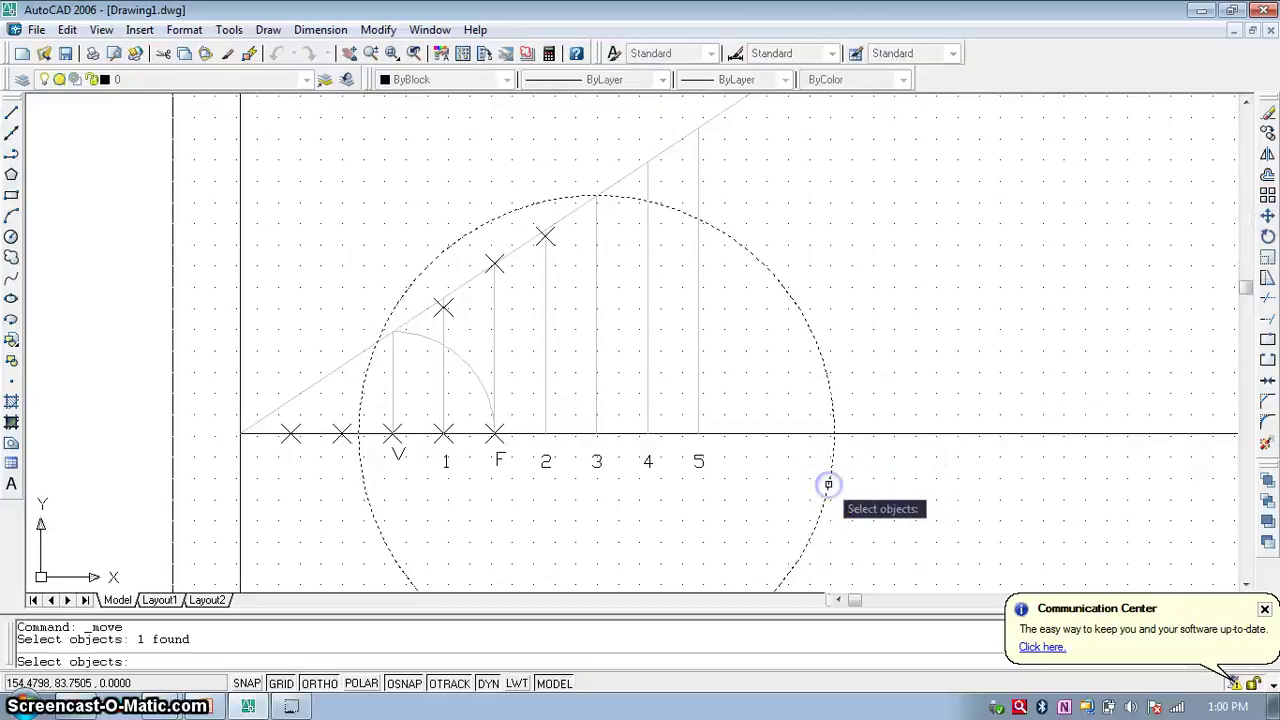
key("Return")
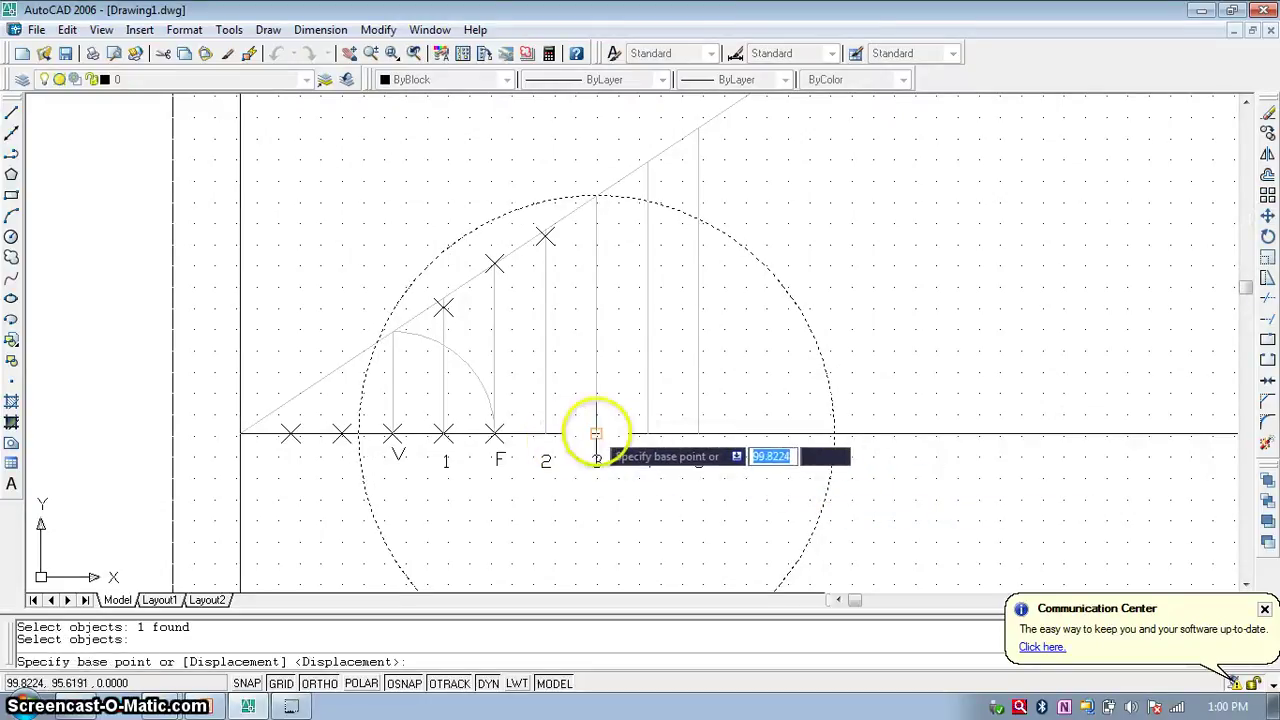
left_click(597, 433)
left_click(494, 433)
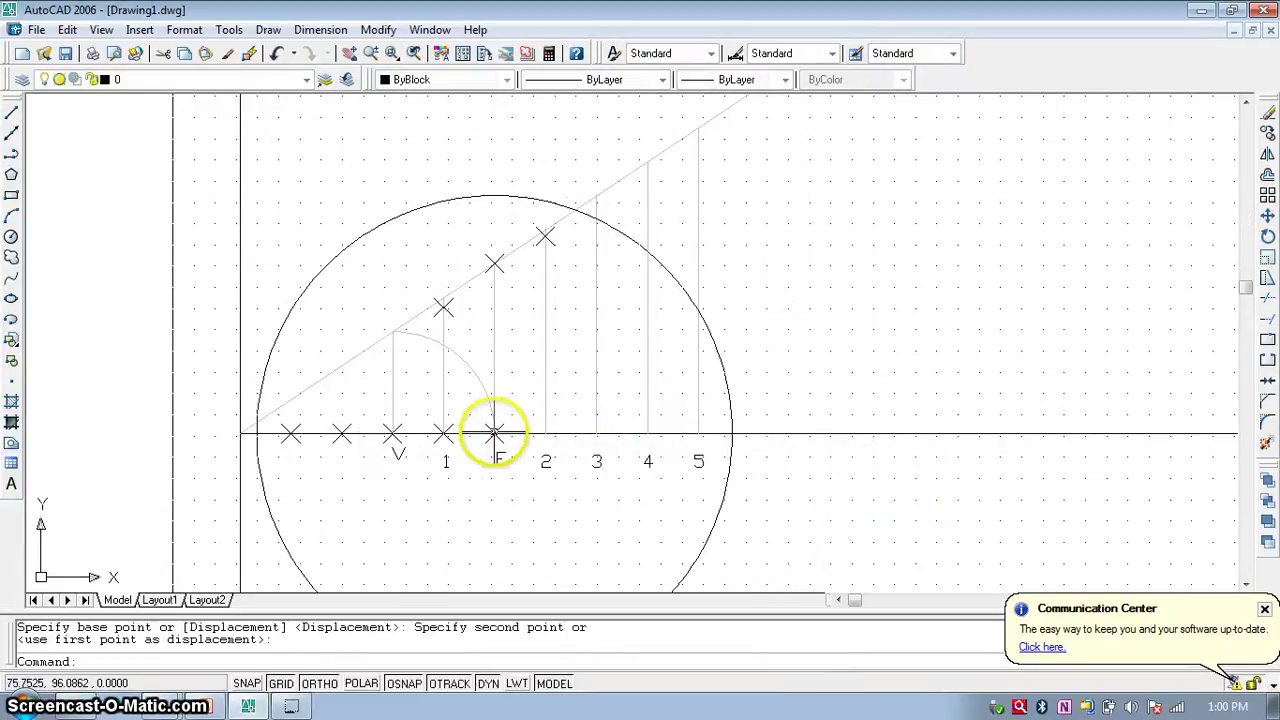
- Mark the circle's upper intersection with vertical line 3 with a point and erase the circle
left_click(11, 382)
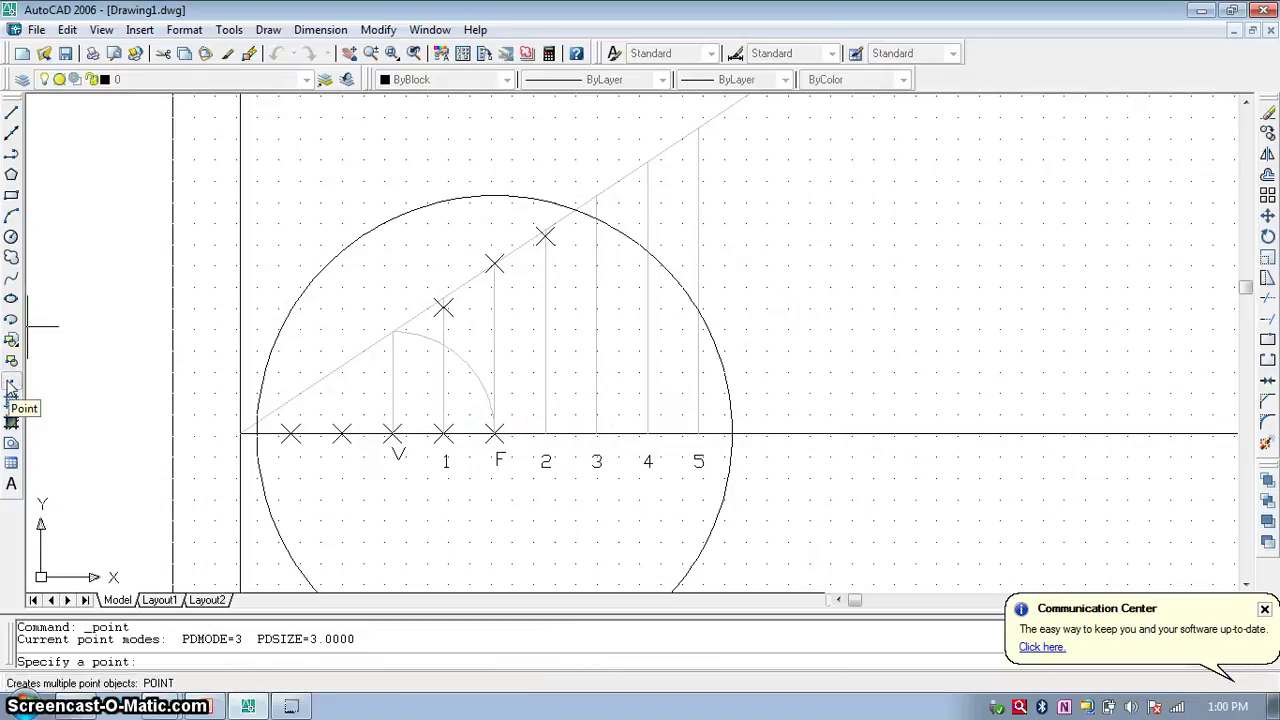
left_click(597, 220)
key("Escape")
left_click(697, 303)
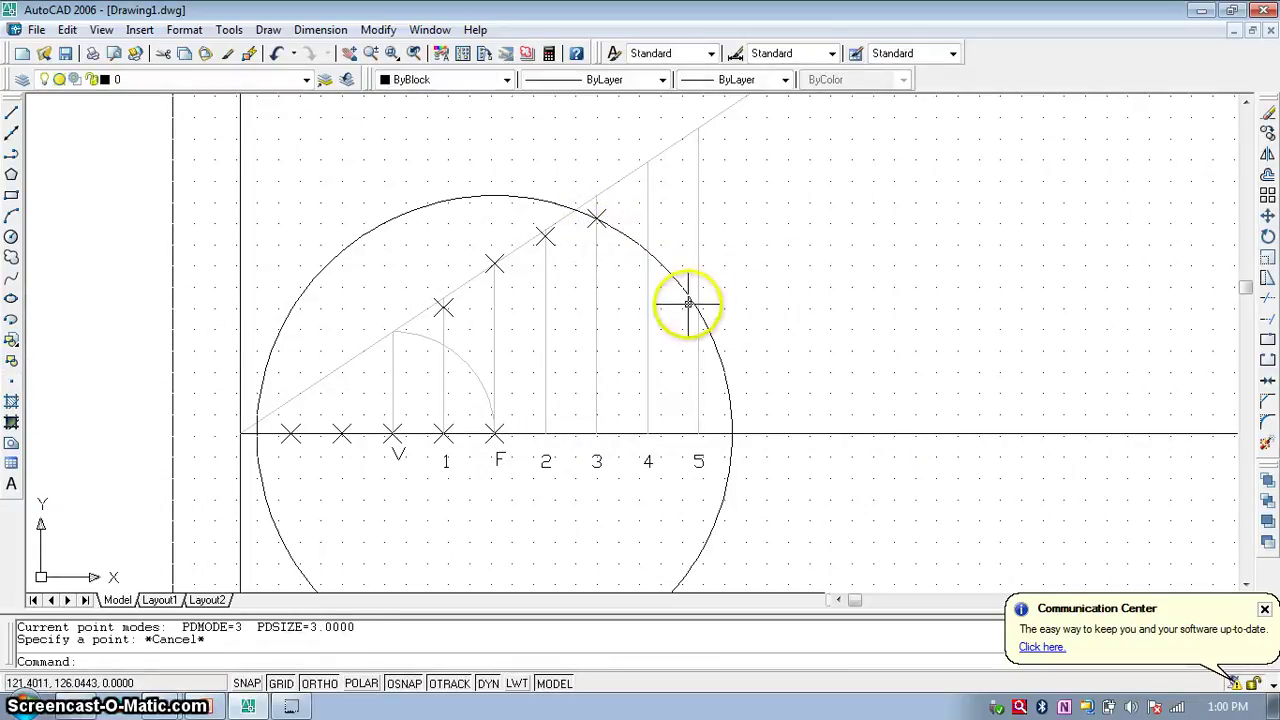
left_click(688, 303)
key("Delete")
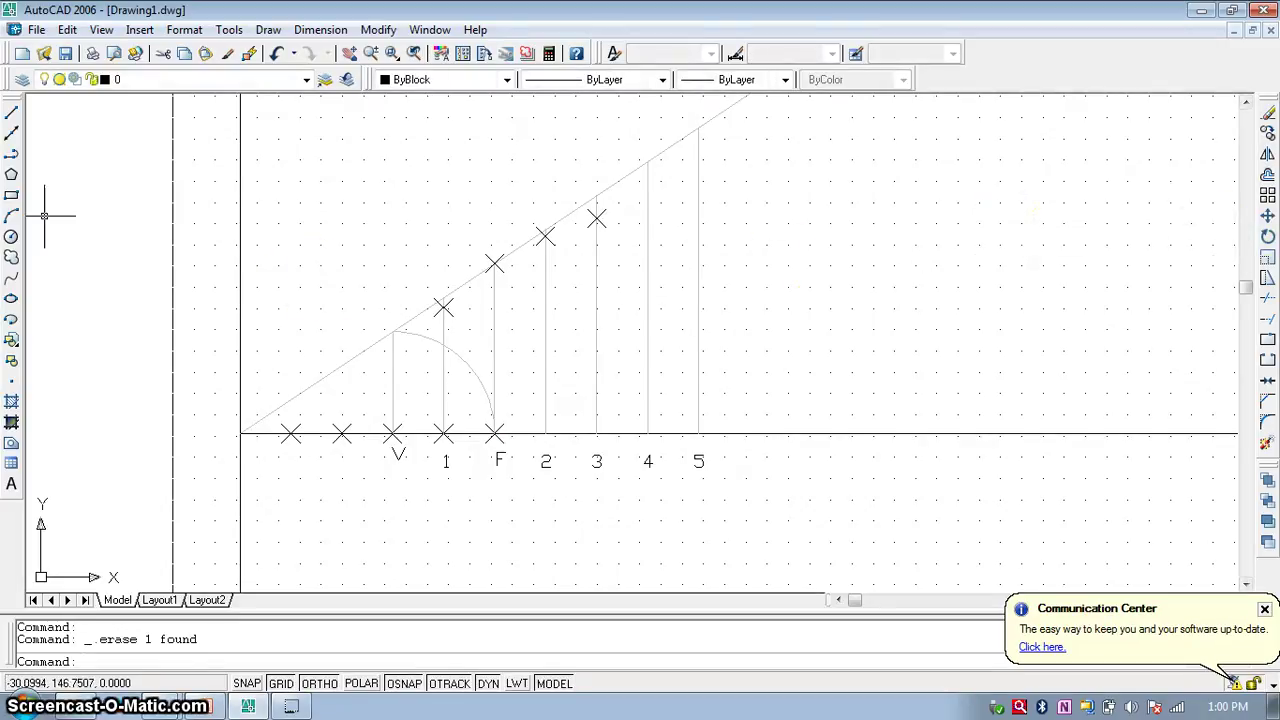
- Draw a circle centred on point 4 with its radius reaching the top of line 4 on the inclined line
left_click(11, 237)
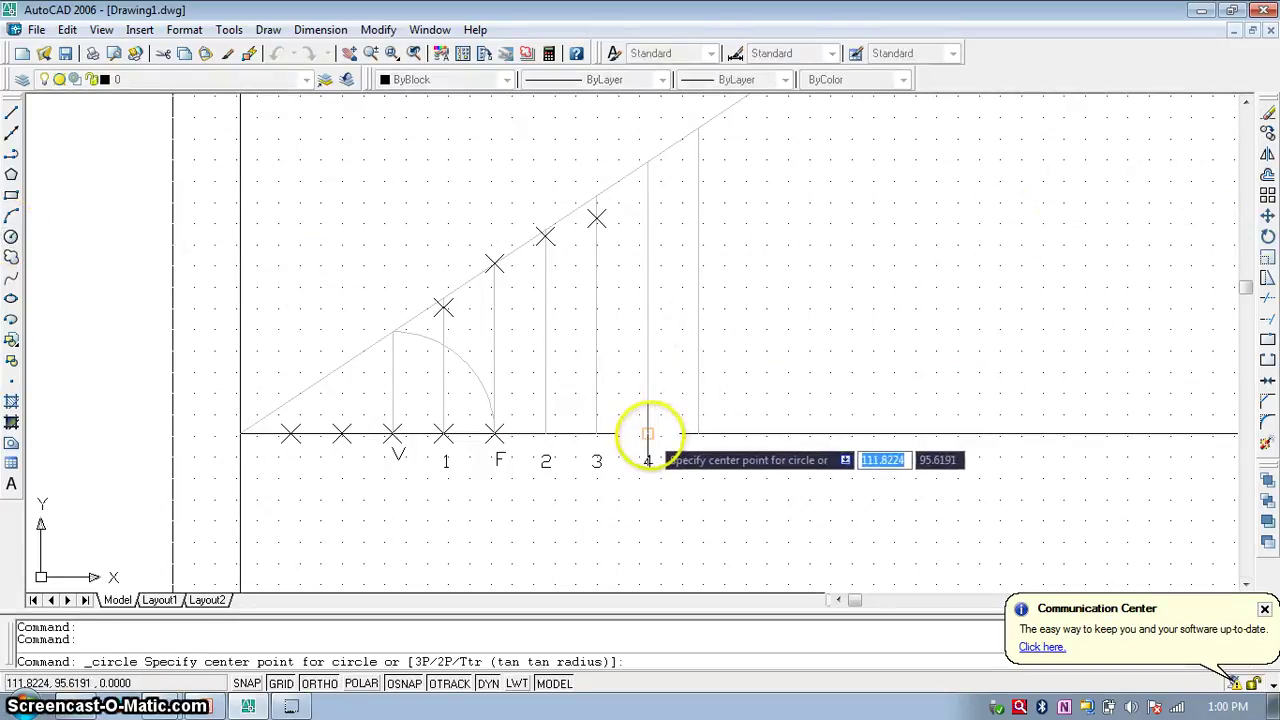
left_click(648, 433)
left_click(648, 166)
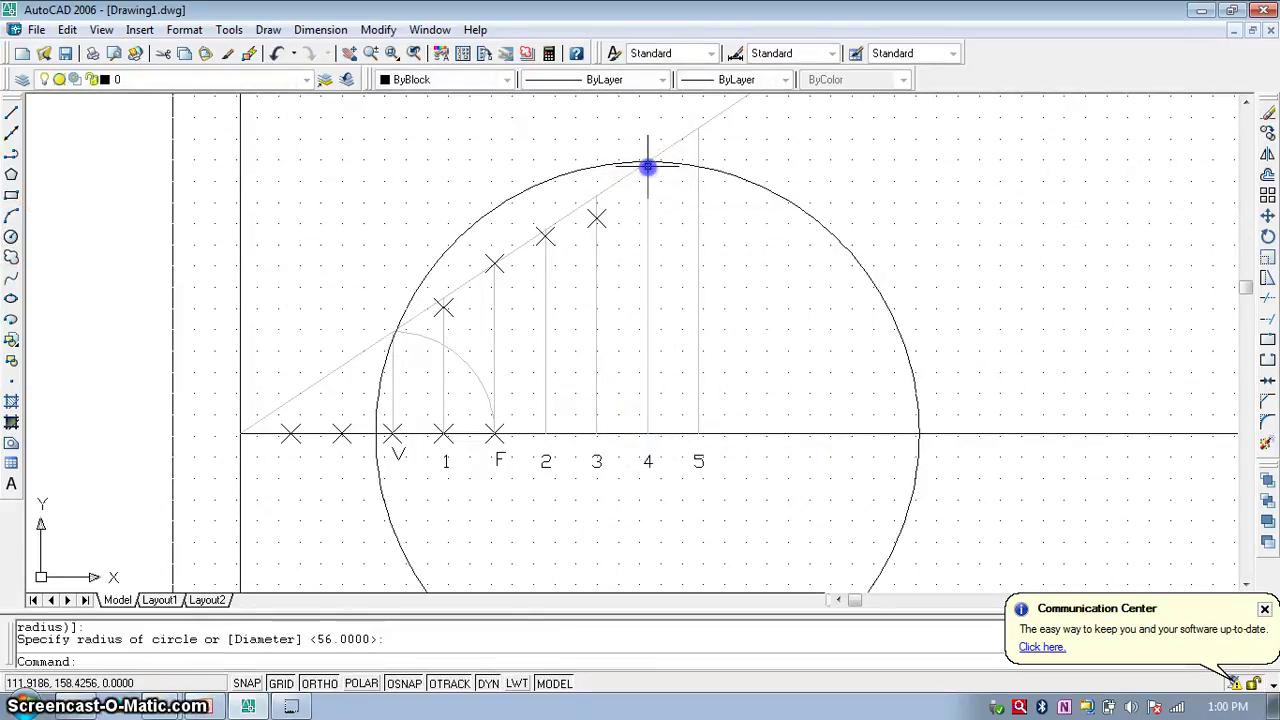
- Move the circle from point 4 to the focus F, using its centre as the base point
left_click(1267, 216)
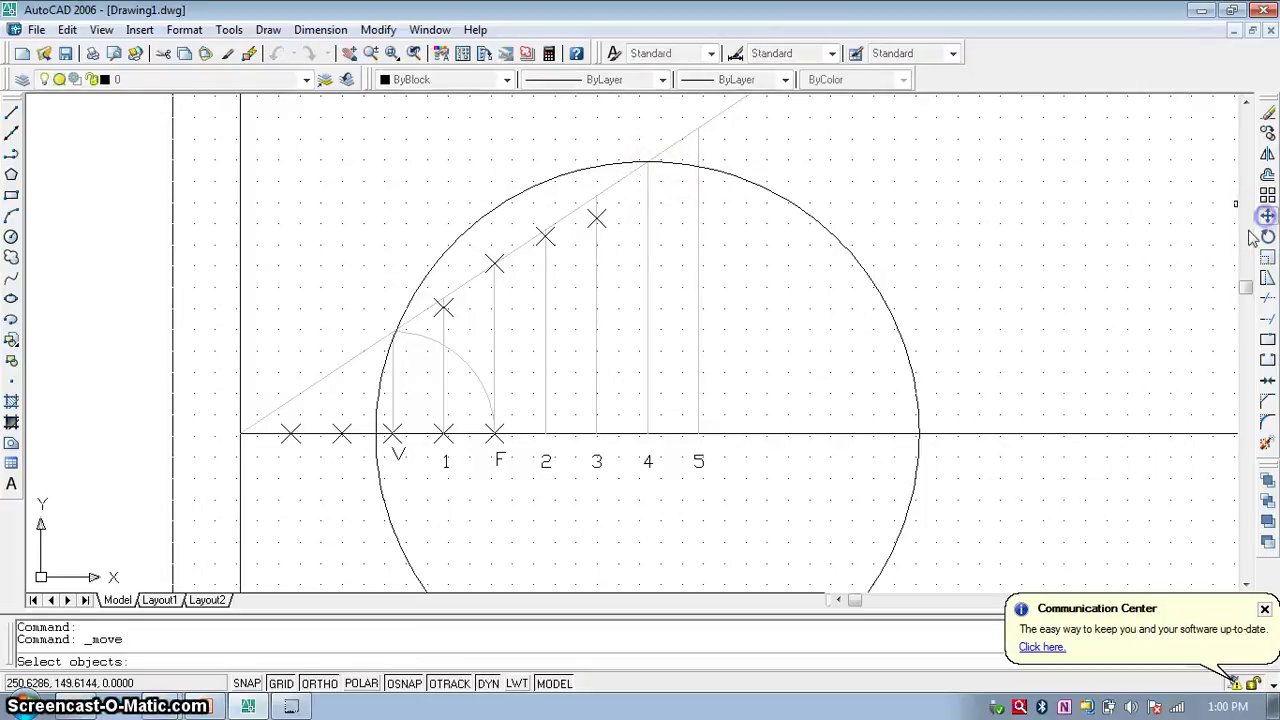
left_click(916, 462)
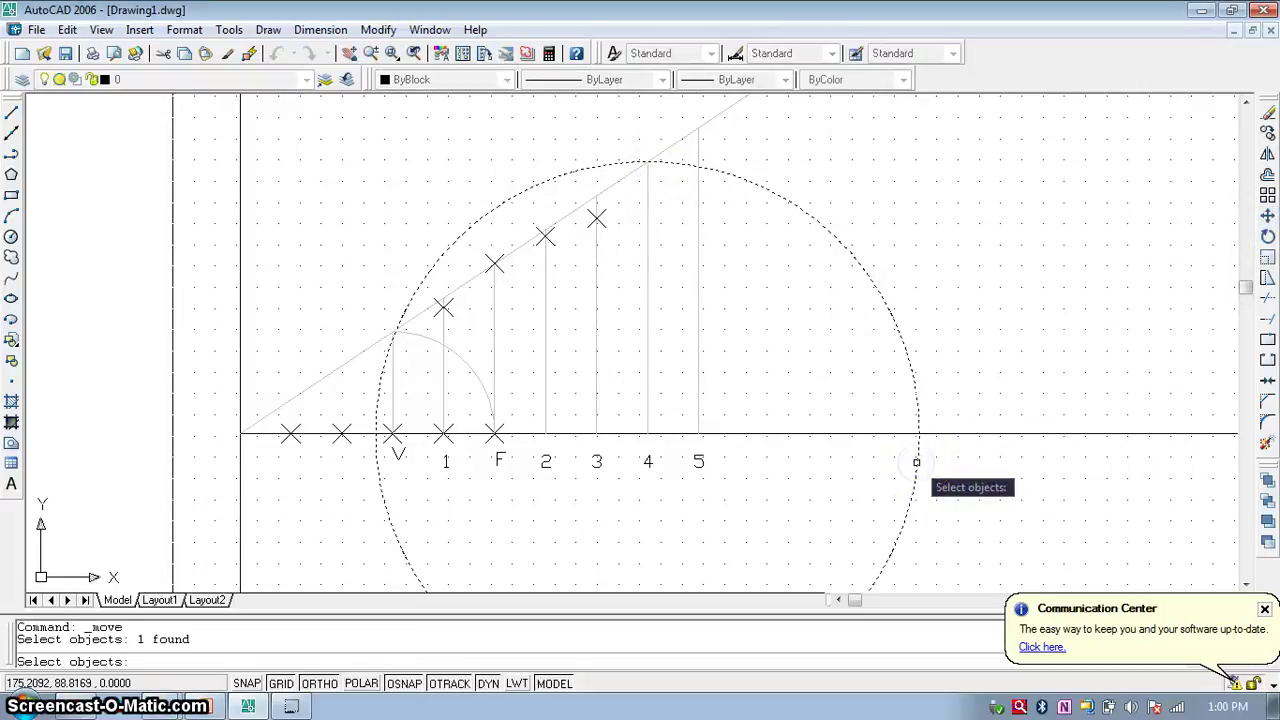
key("Return")
left_click(648, 434)
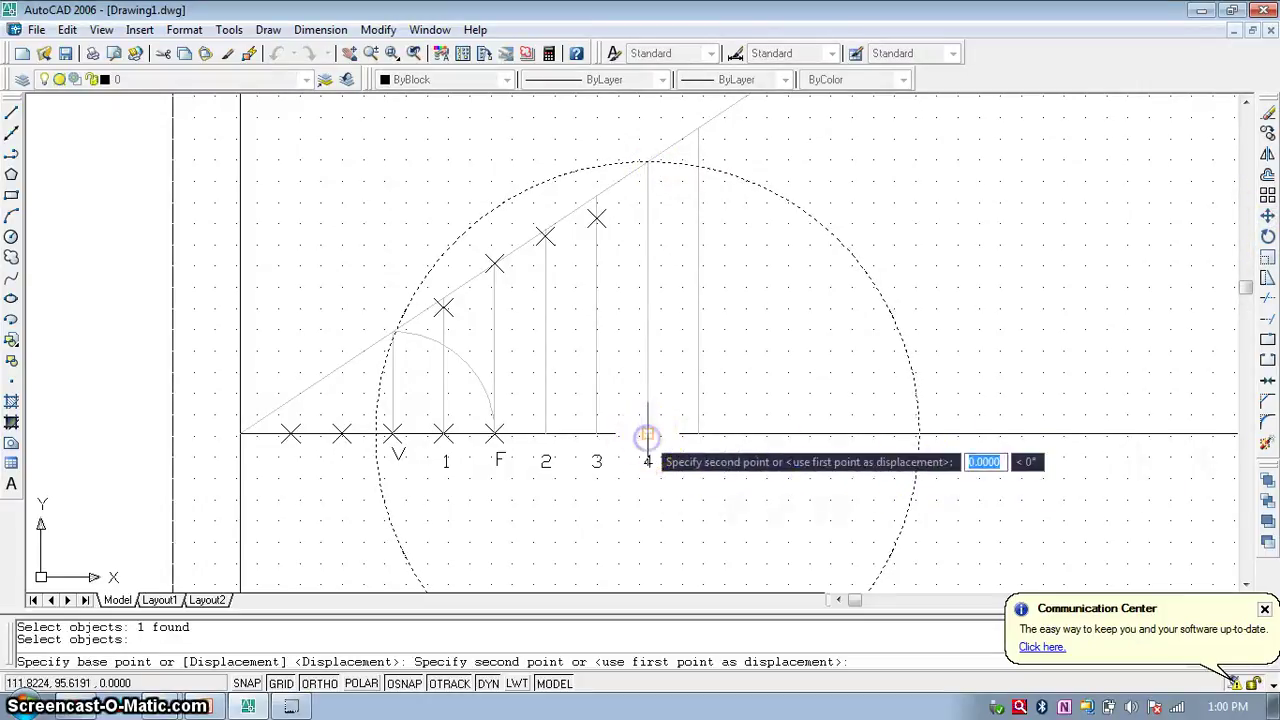
left_click(494, 434)
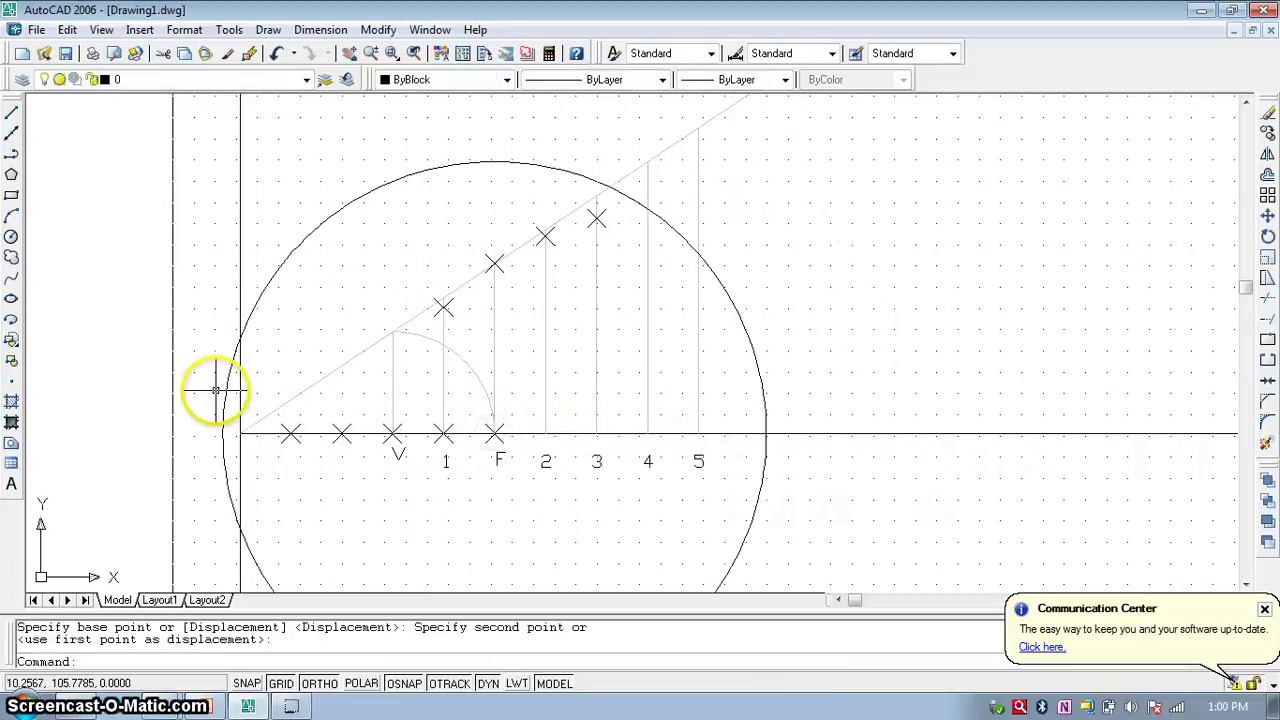
- Mark the circle's upper intersection with vertical line 4 with a point and erase the circle
left_click(13, 383)
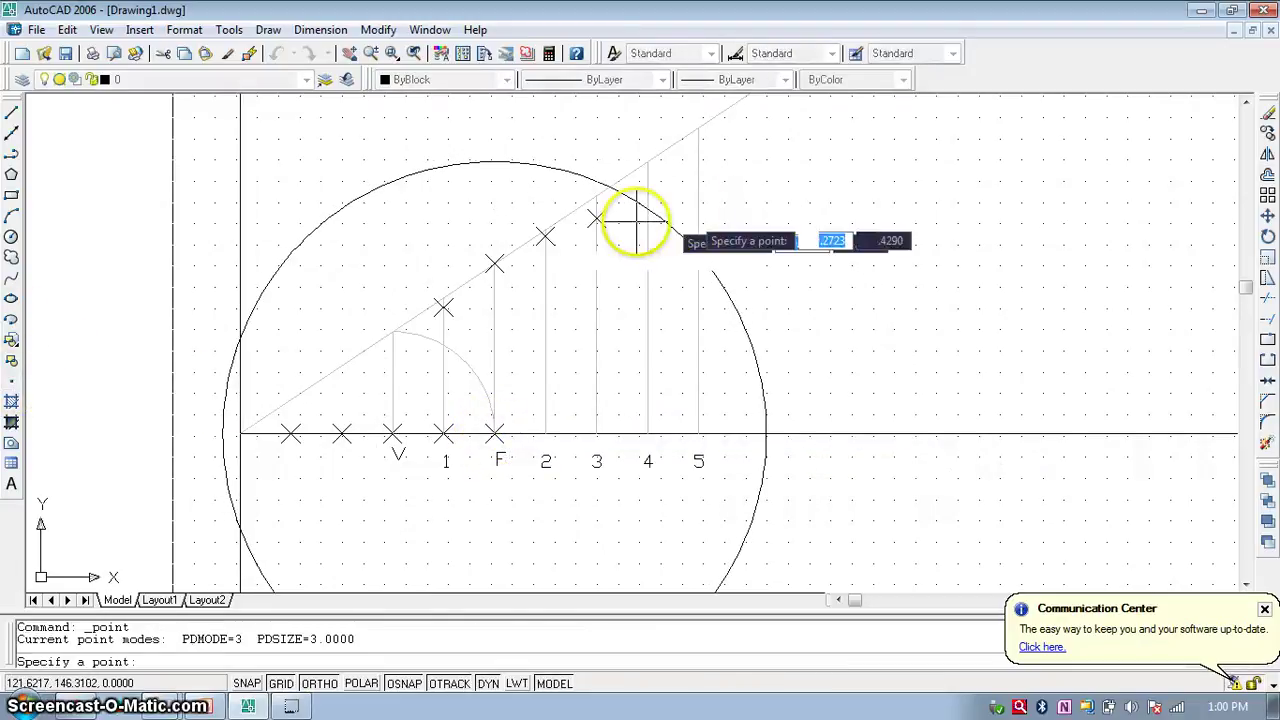
left_click(648, 210)
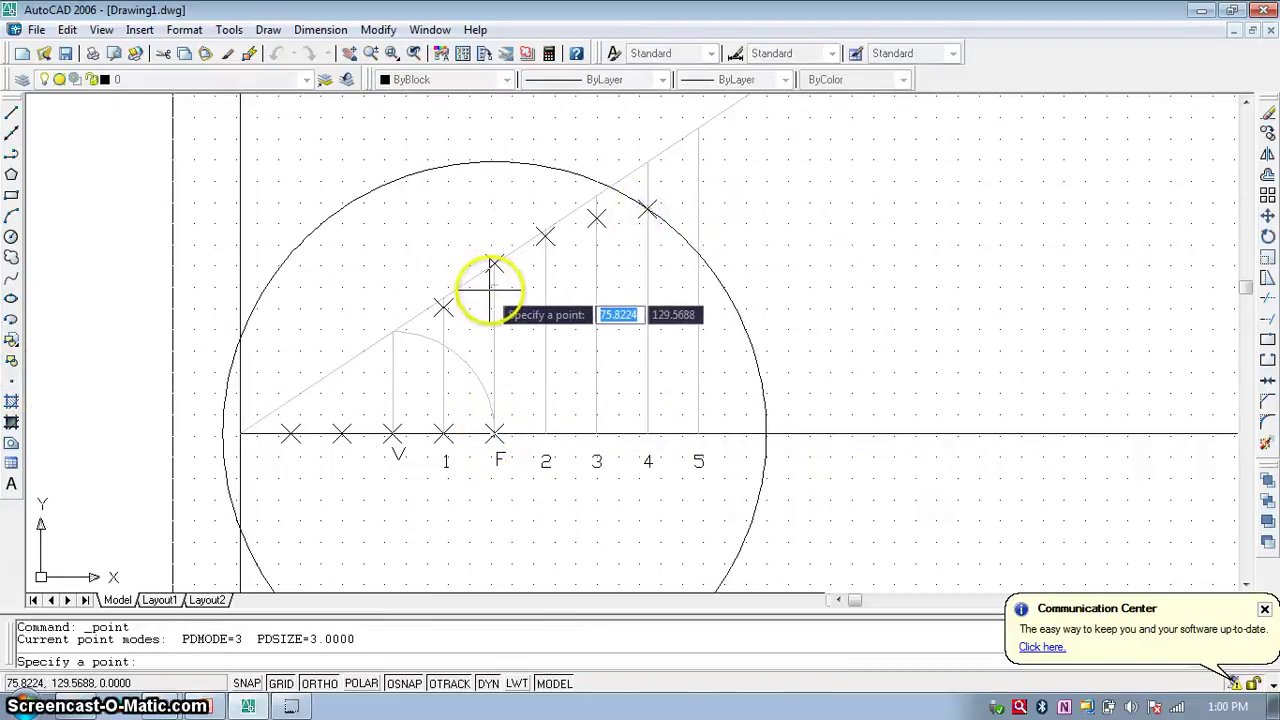
key("Escape")
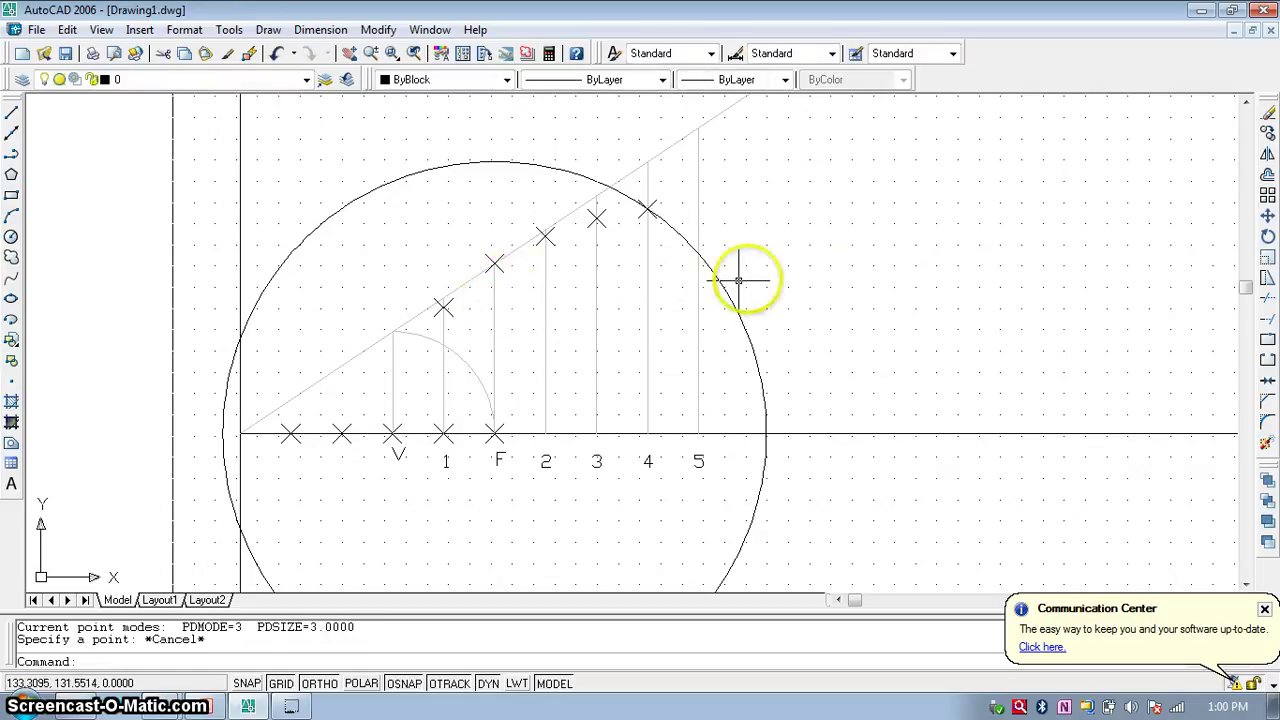
left_click(727, 289)
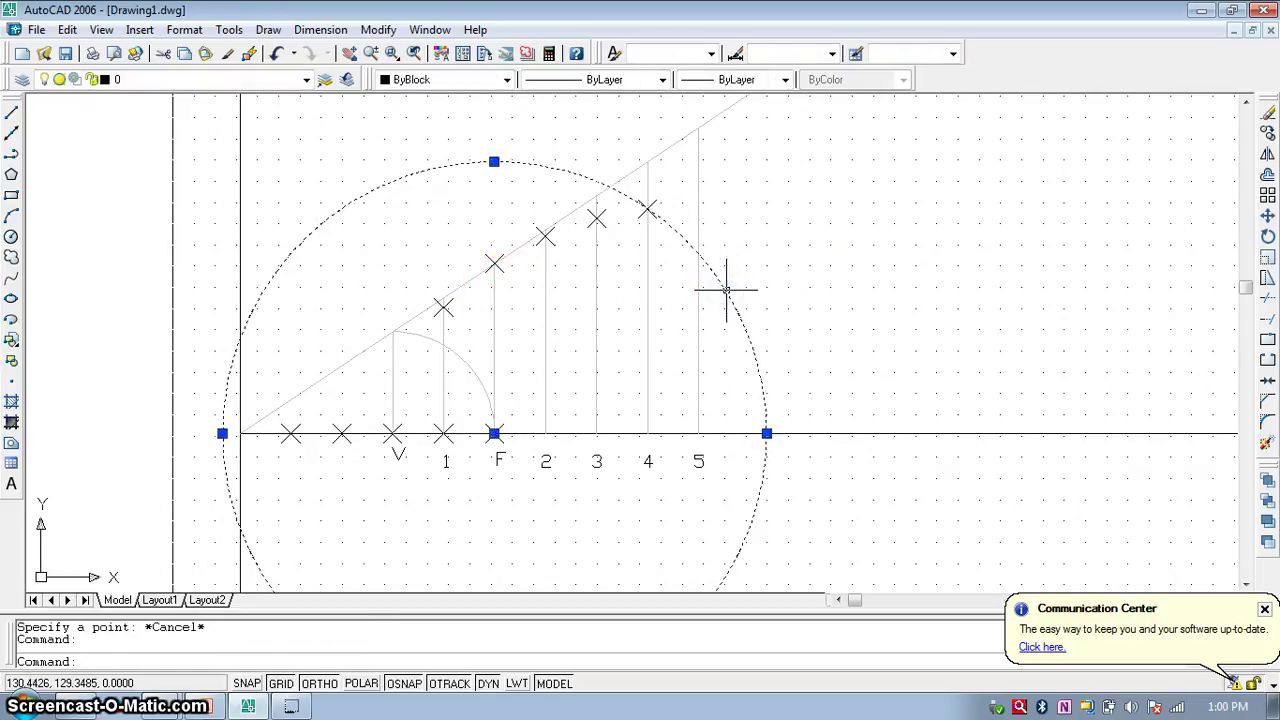
key("Delete")
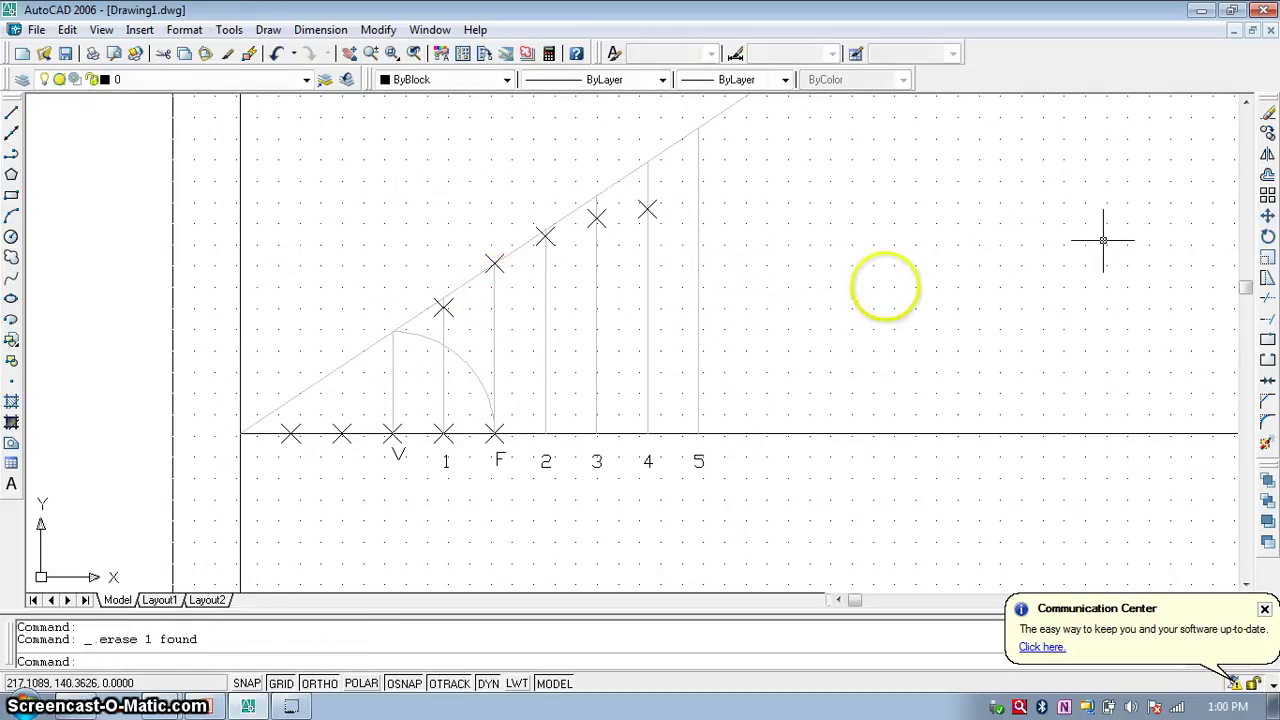
- Draw a circle centred on point 5 with its radius reaching the top of line 5 on the inclined line
left_click(12, 236)
left_click(698, 434)
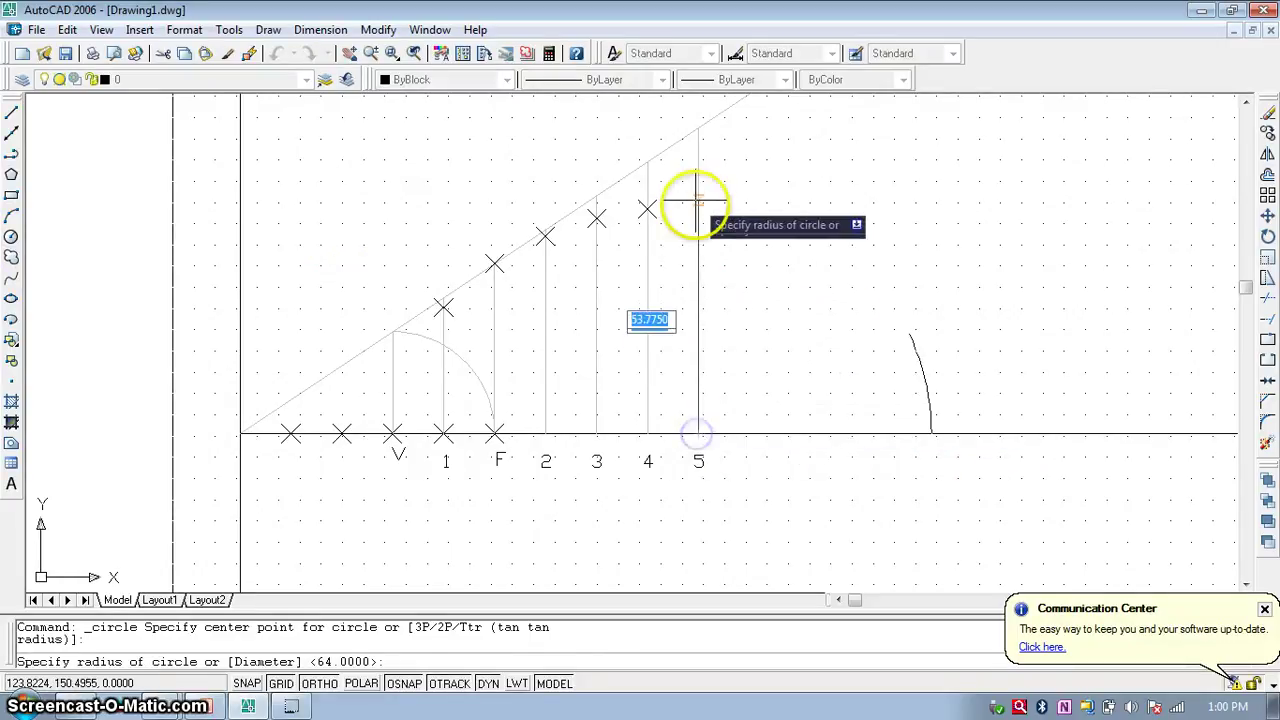
left_click(698, 127)
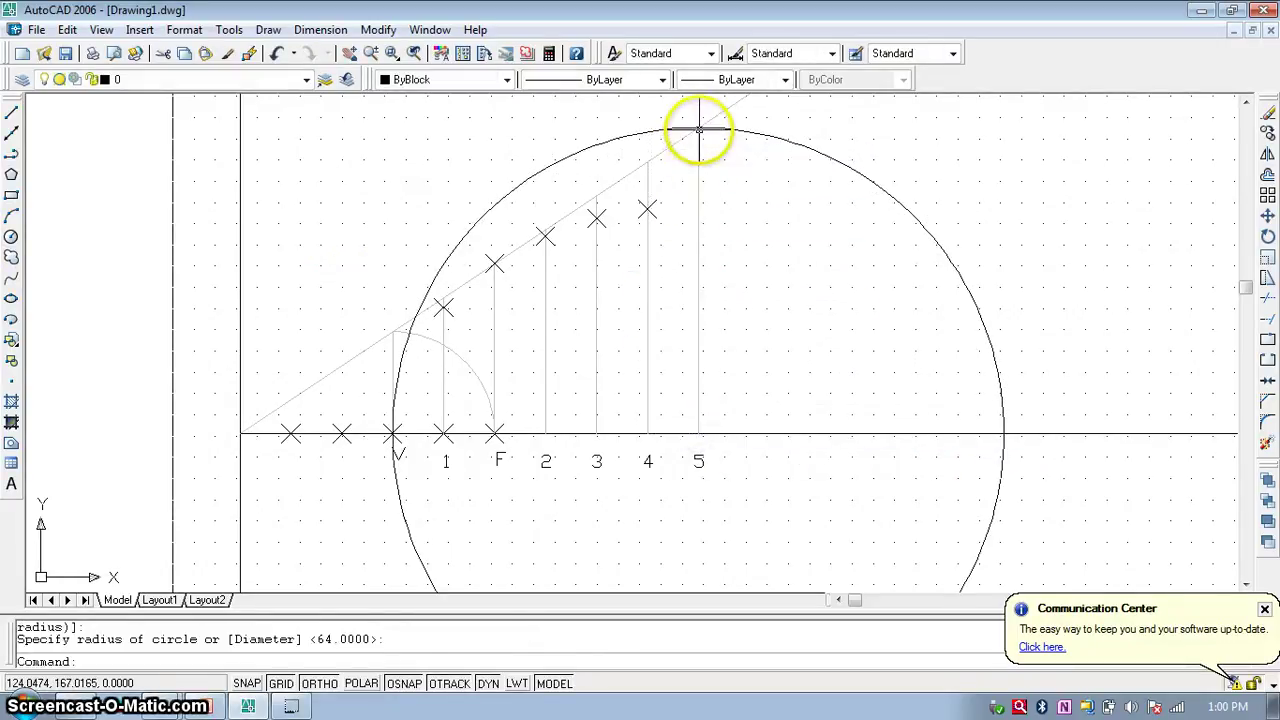
- Move the circle from point 5 to the focus F, using its centre as the base point
left_click(1267, 216)
left_click(991, 346)
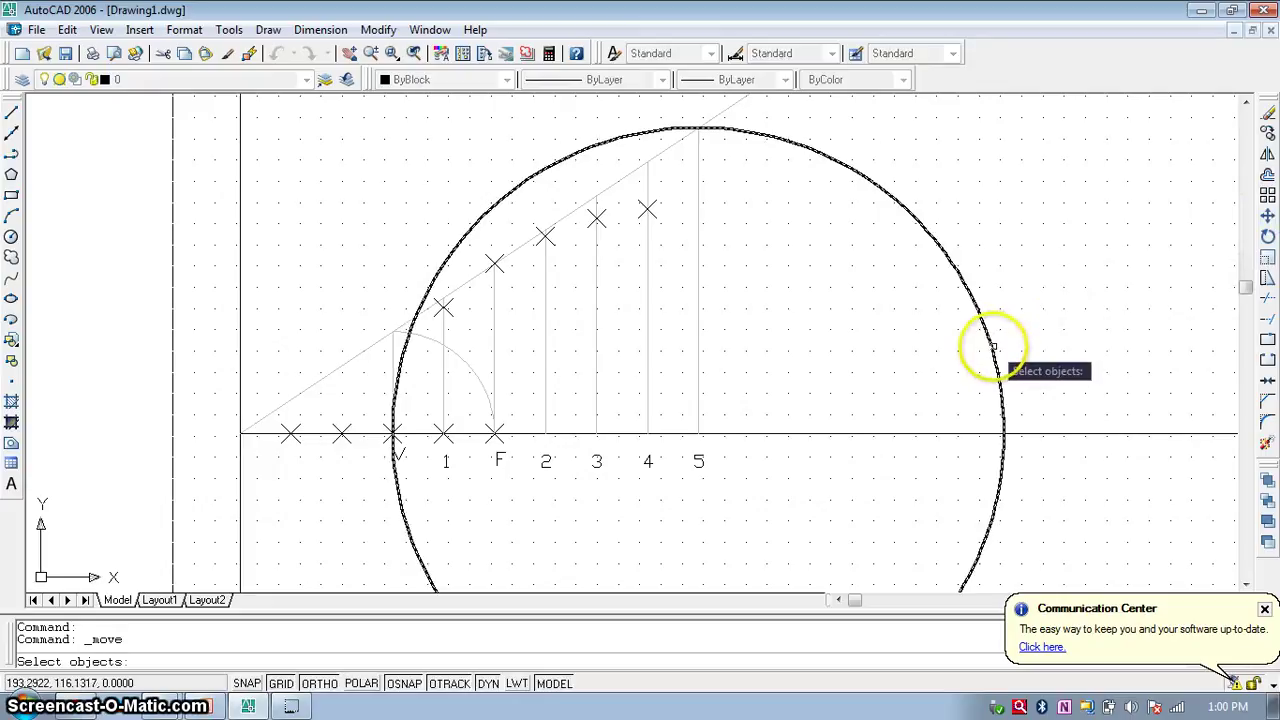
key("Return")
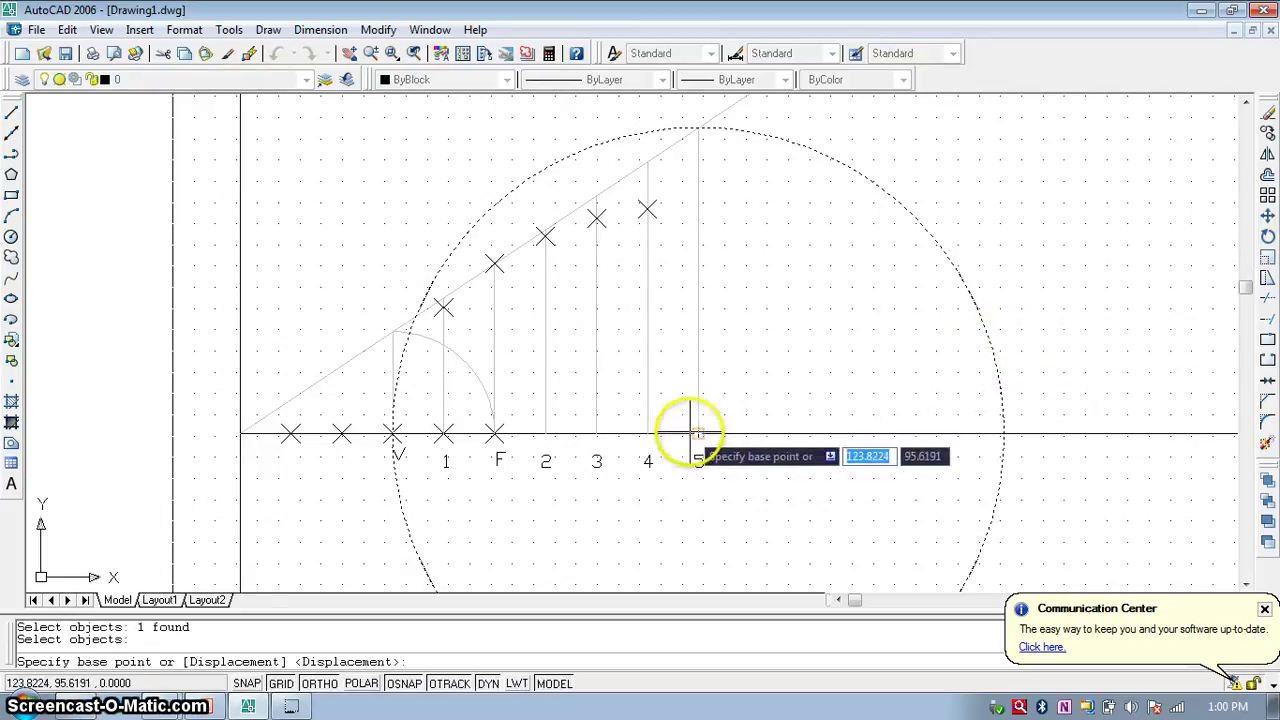
left_click(698, 433)
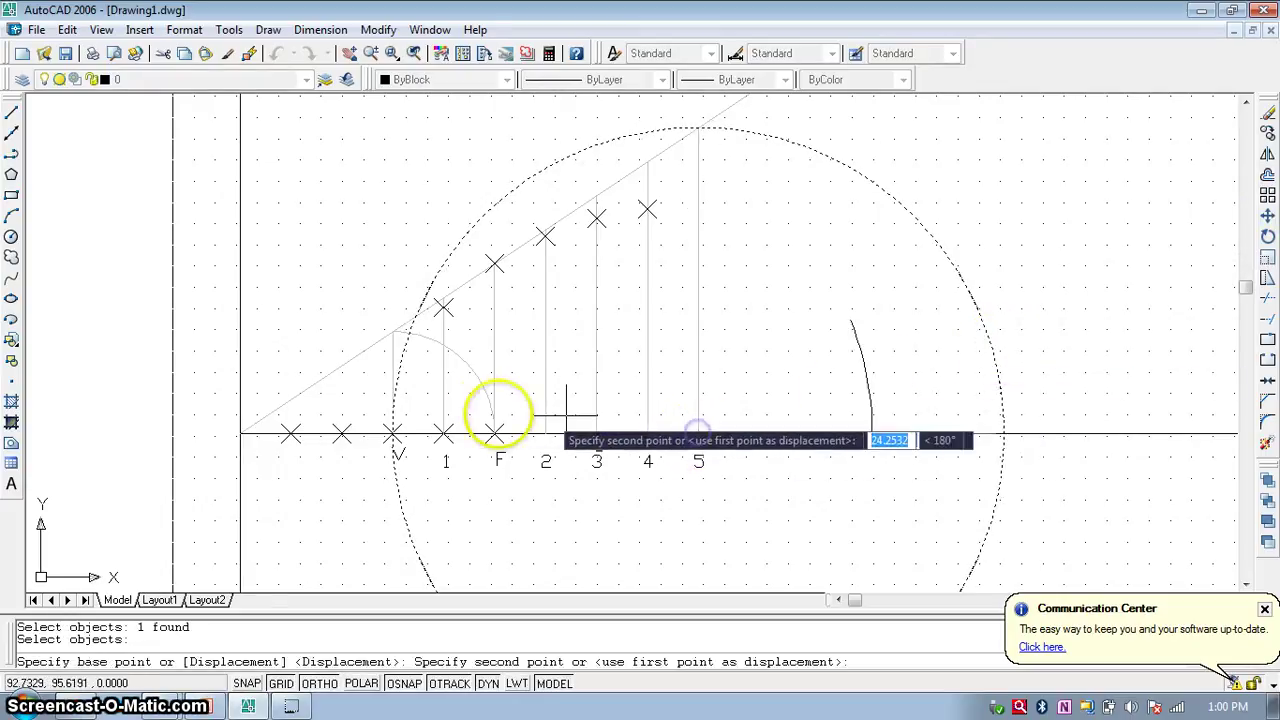
left_click(495, 433)
- Mark the circle's upper intersection with vertical line 5 with a point and erase the circle
left_click(12, 380)
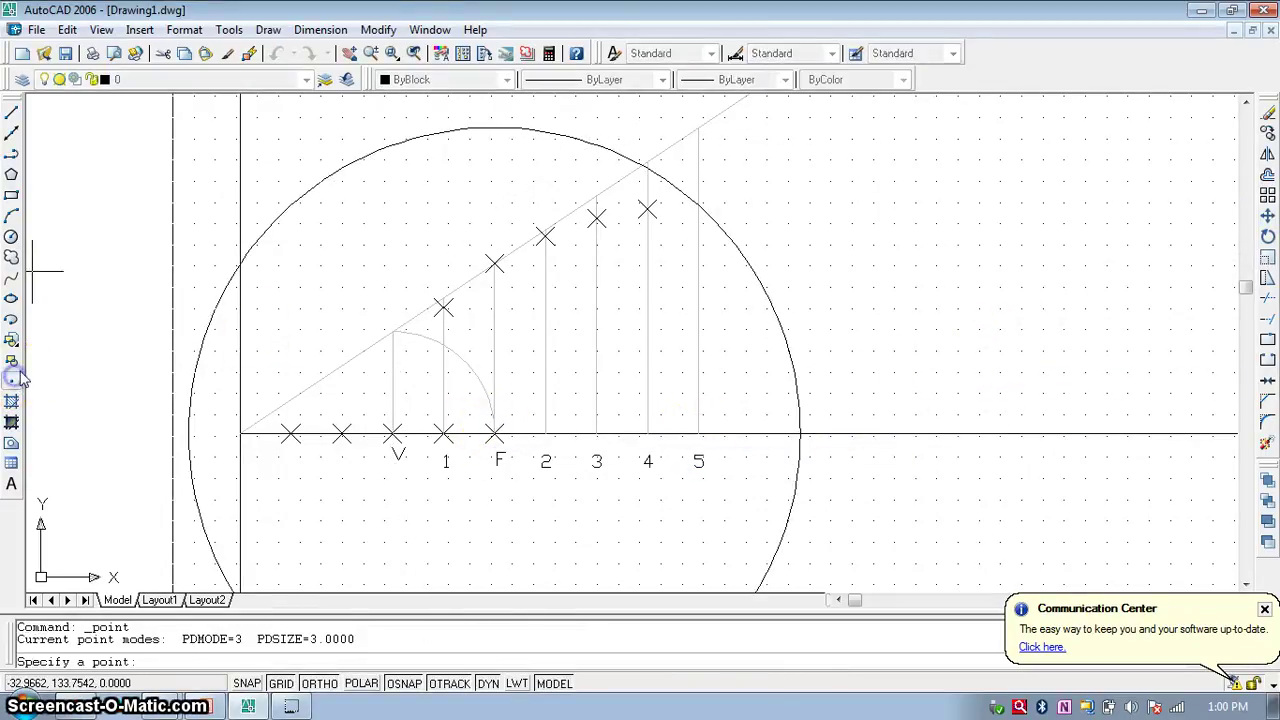
left_click(699, 206)
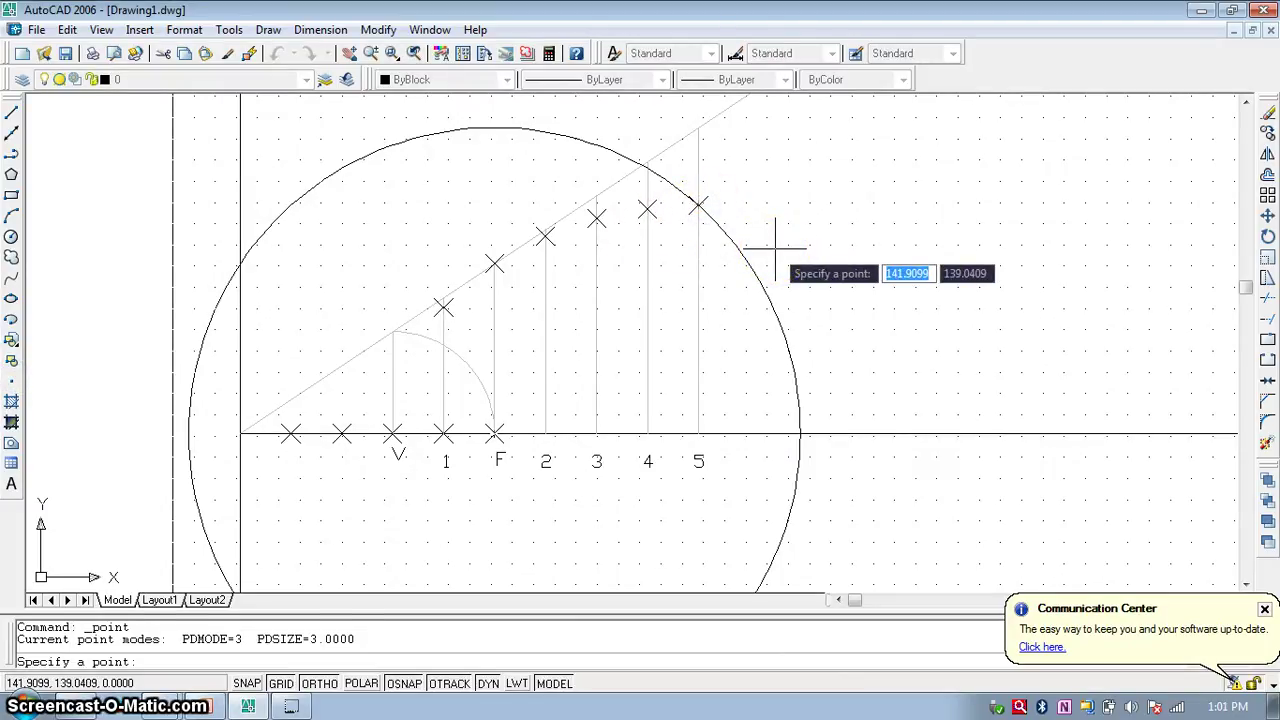
key("Escape")
left_click(767, 293)
left_click(768, 293)
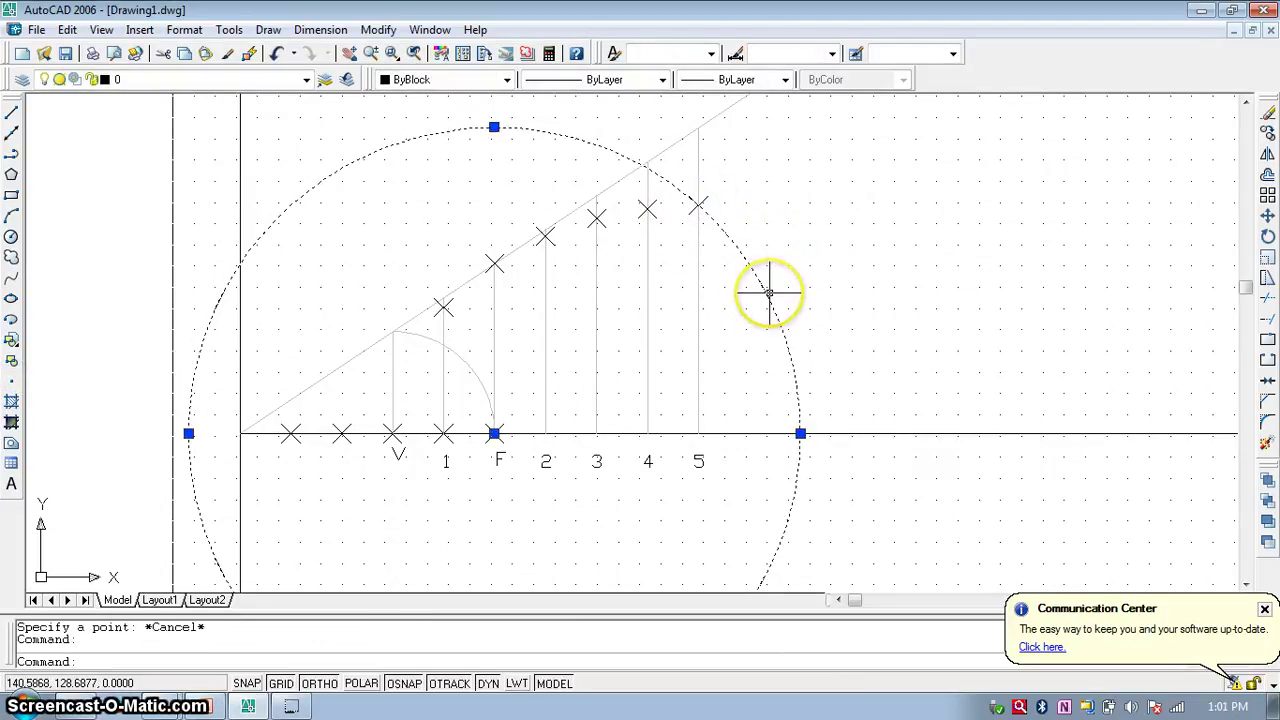
key("Delete")
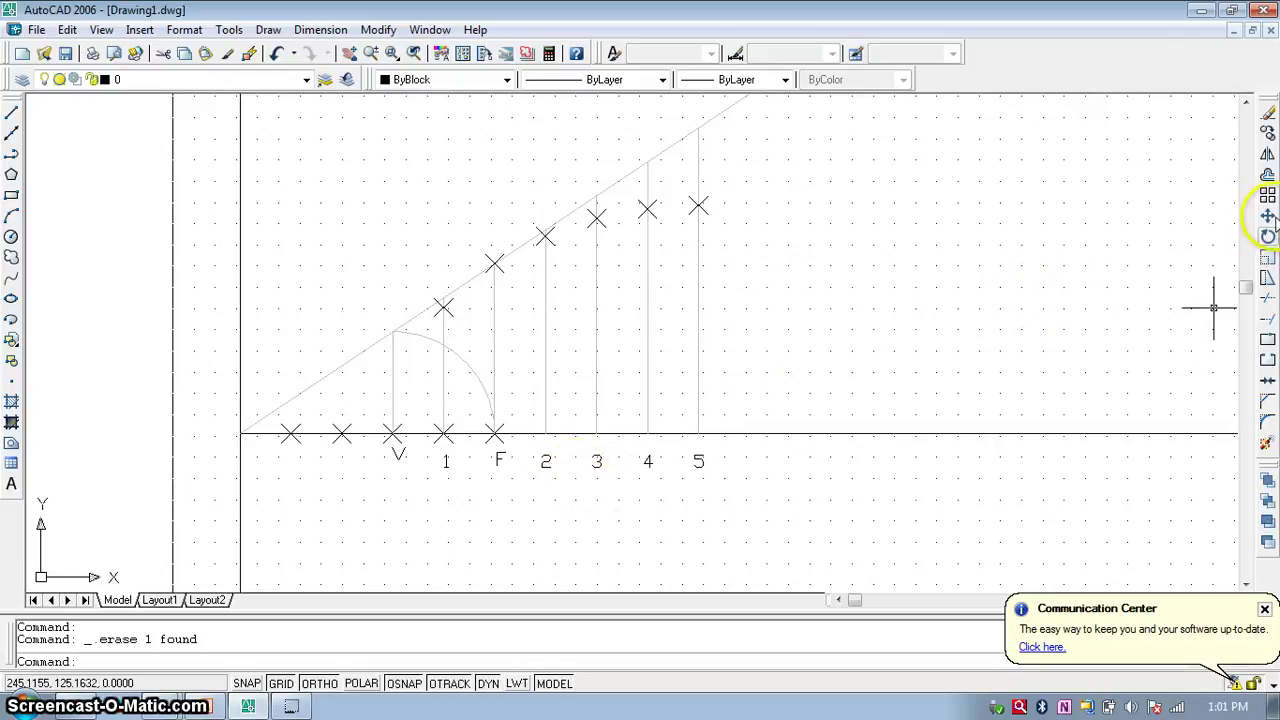
- Offset vertical line 5 by 12 mm to the side away from the directrix
left_click(1268, 175)
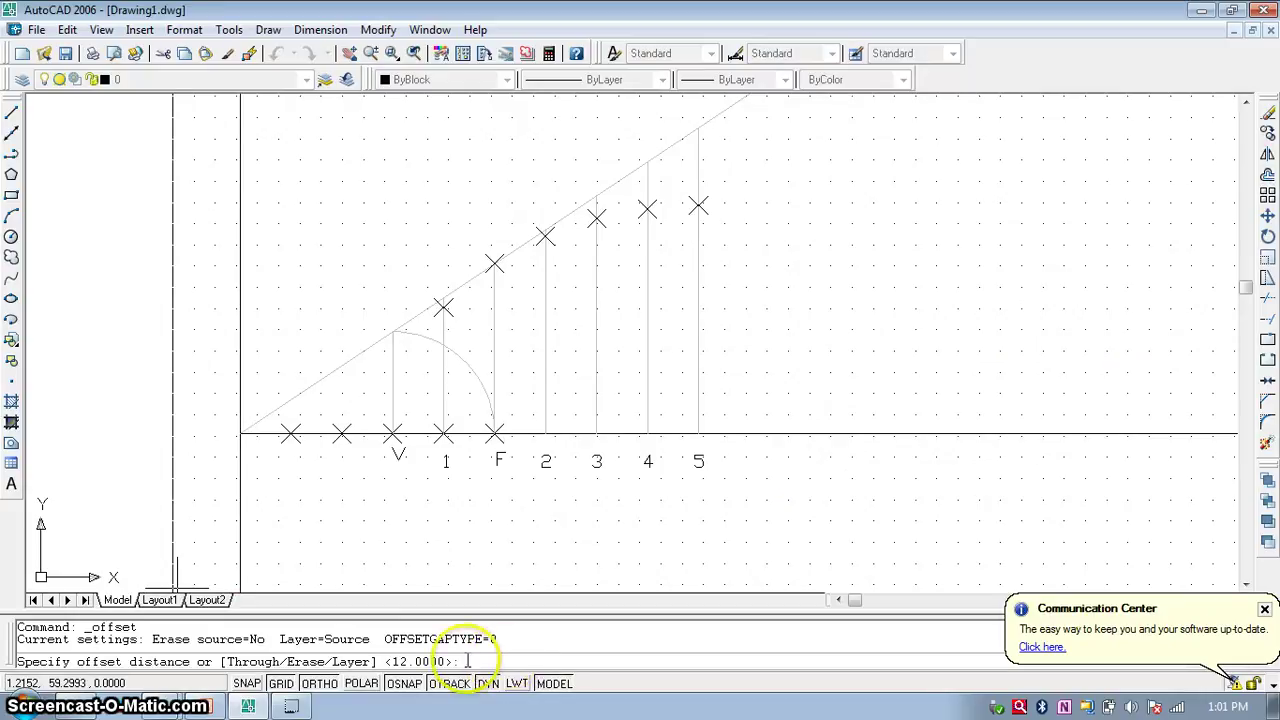
key("Return")
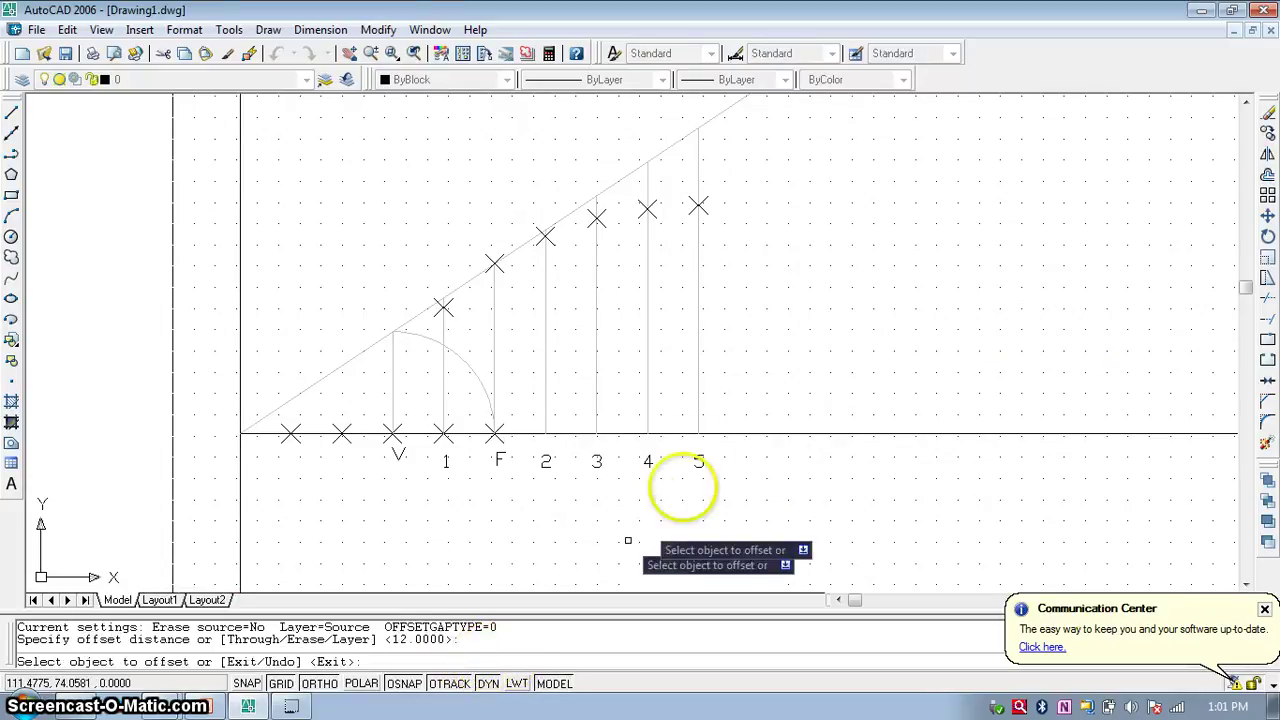
left_click(697, 381)
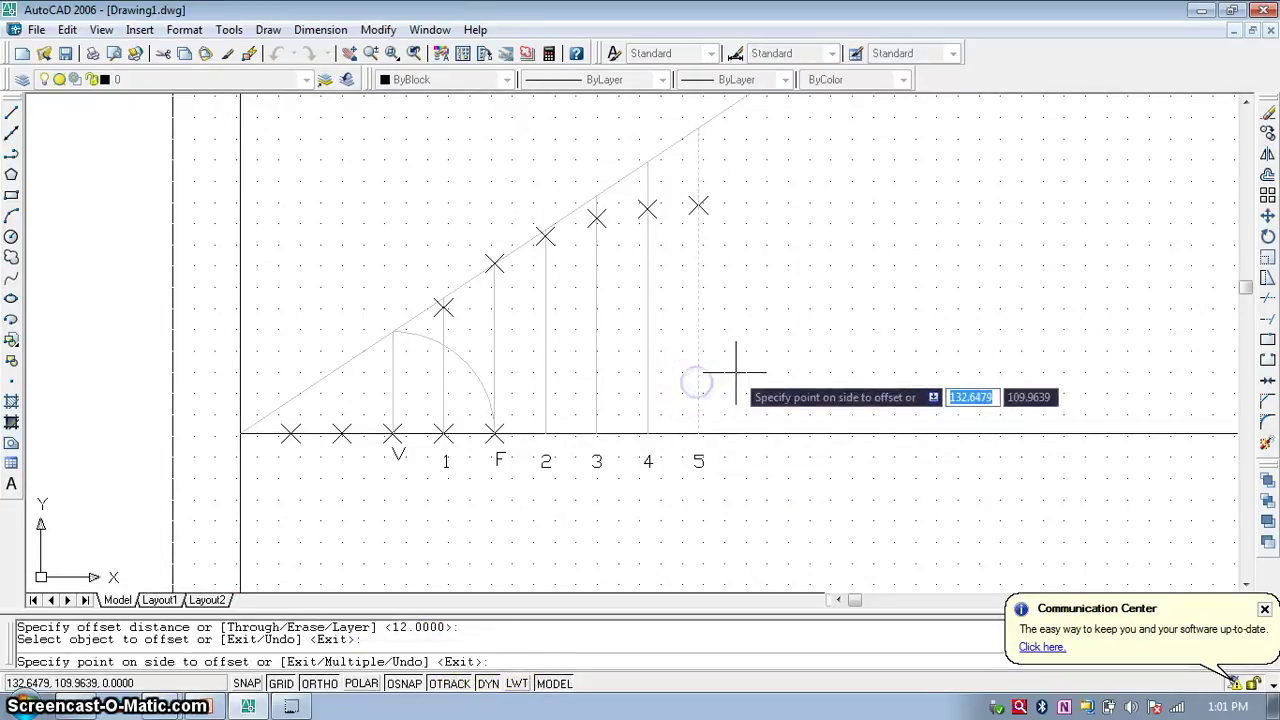
left_click(750, 362)
key("Escape")
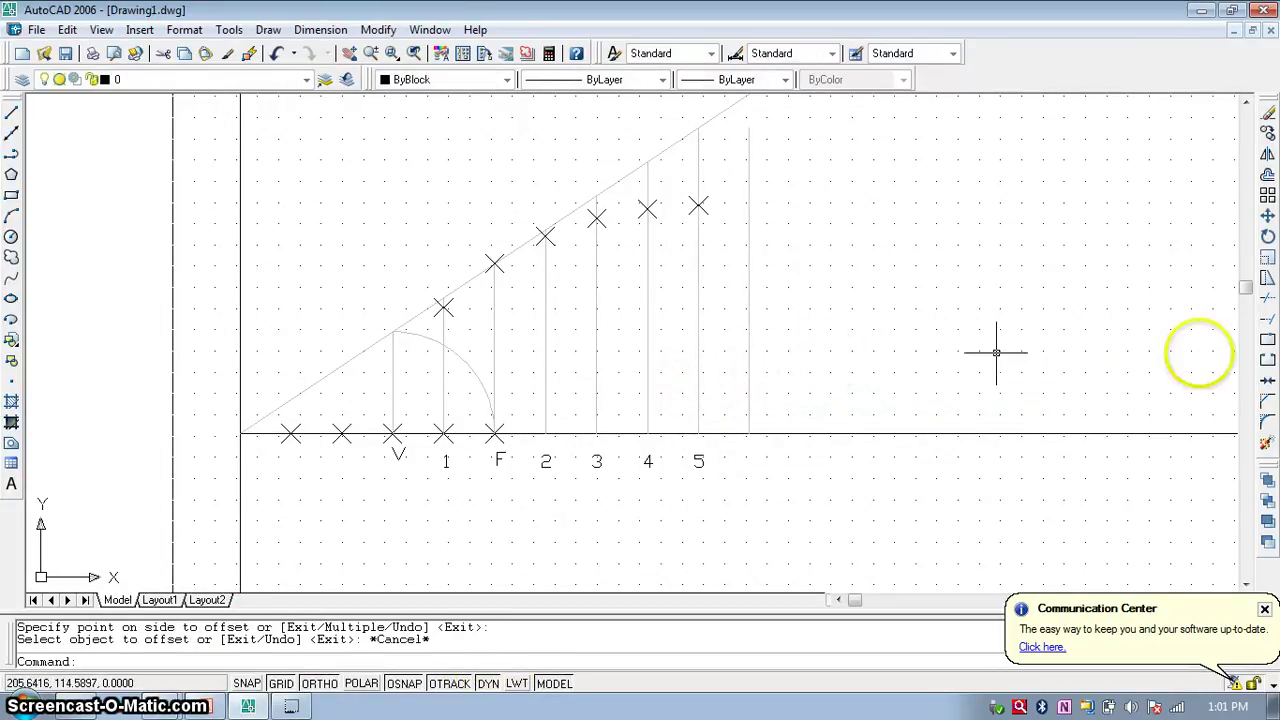
- Extend the new vertical line beyond line 5 upwards to meet the inclined line
left_click(1267, 298)
key("Return")
left_click(745, 284)
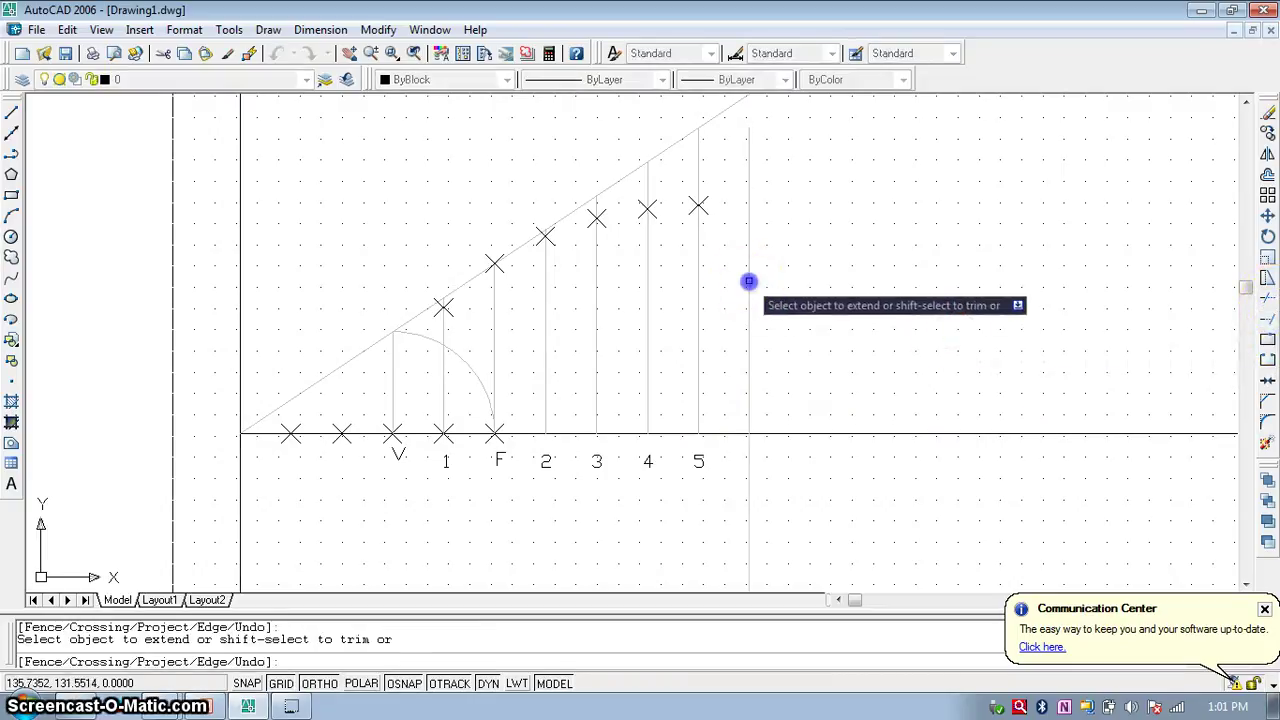
key("u")
key("Return")
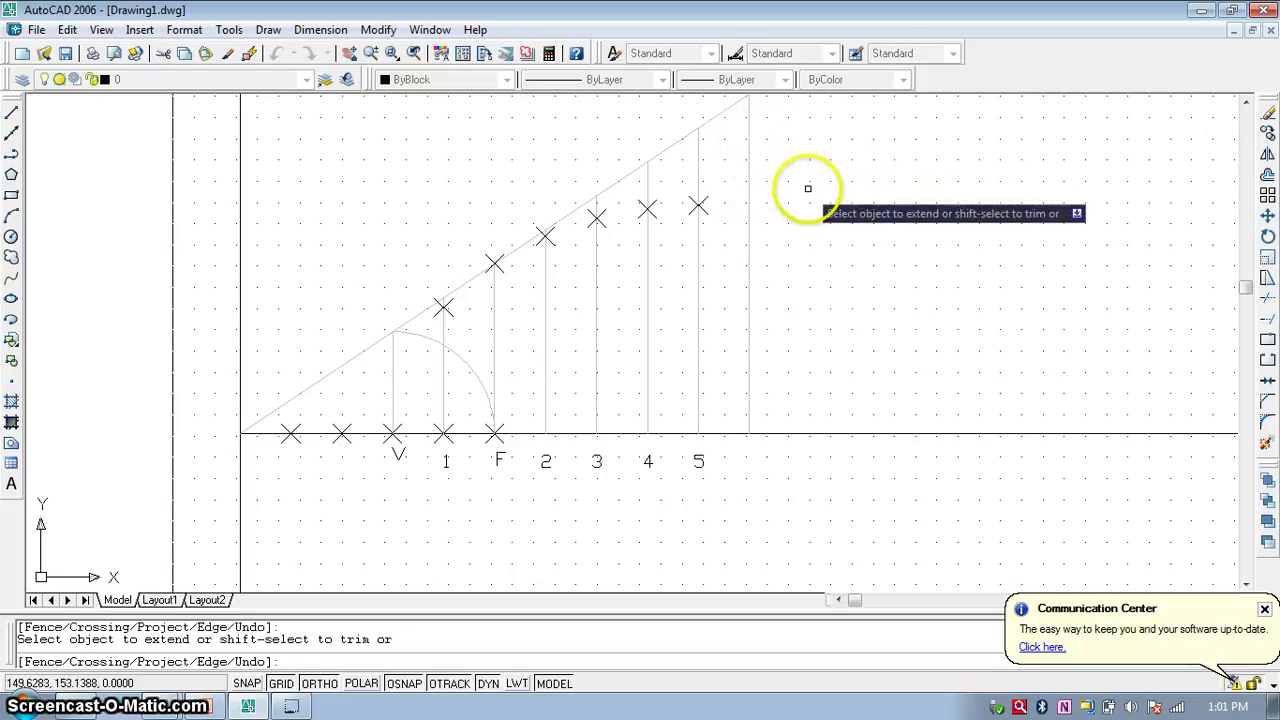
key("Escape")
scroll(800, 160, "down", 2)
left_click(778, 106)
scroll(778, 106, "up", 2)
key("Escape")
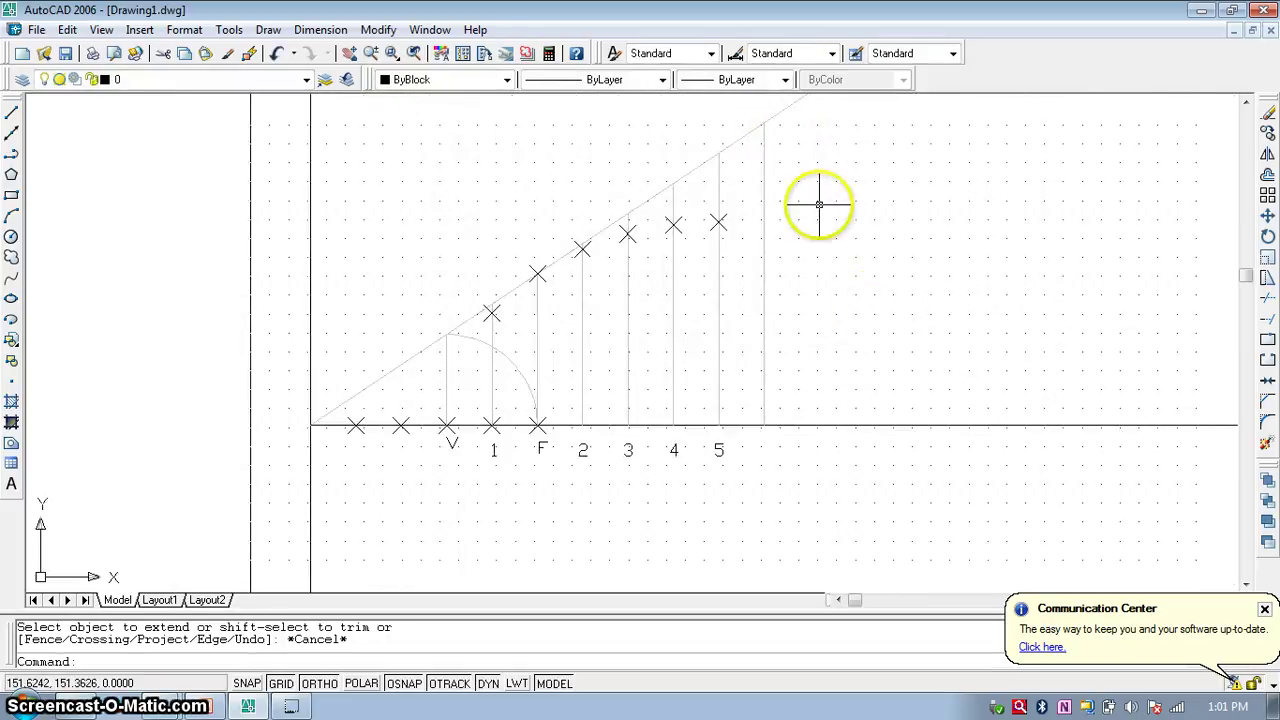
- Draw a circle centred on the foot of the unnumbered line beyond 5, with its radius reaching that line's top
left_click(11, 237)
left_click(763, 426)
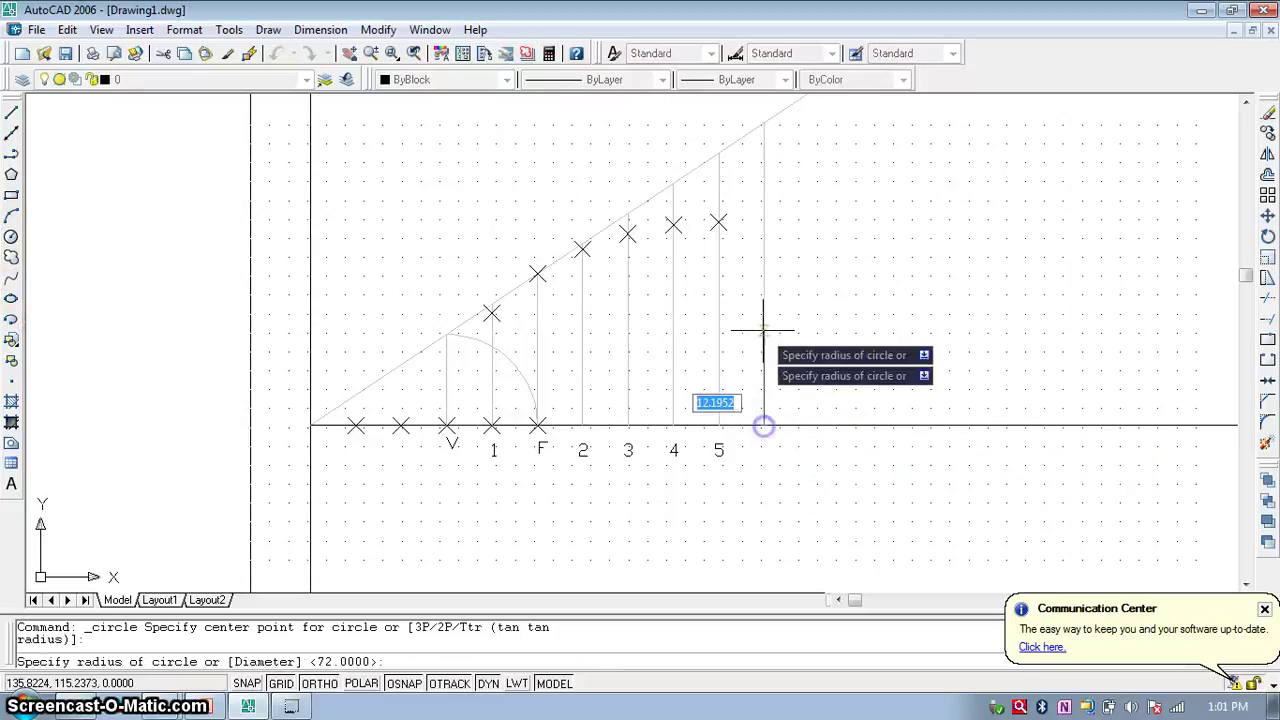
left_click(763, 124)
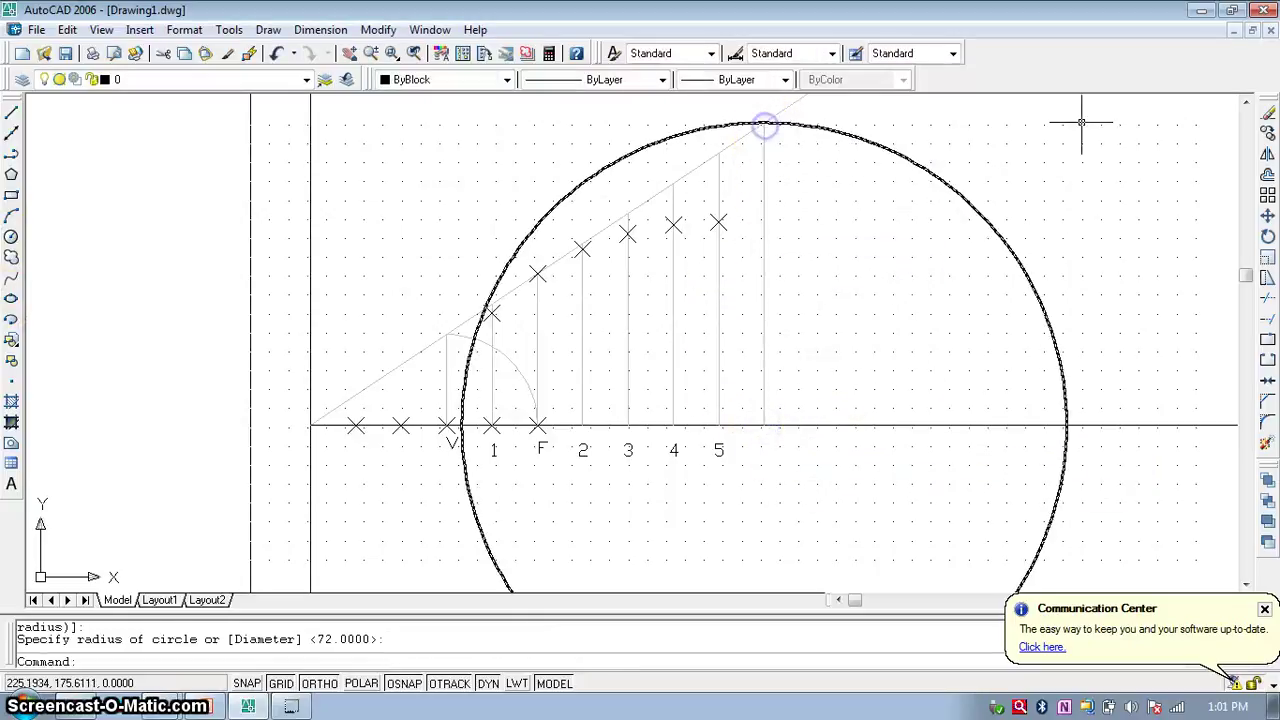
- Move the circle from the foot of the last vertical line to the focus F, using its centre as base point
left_click(1267, 214)
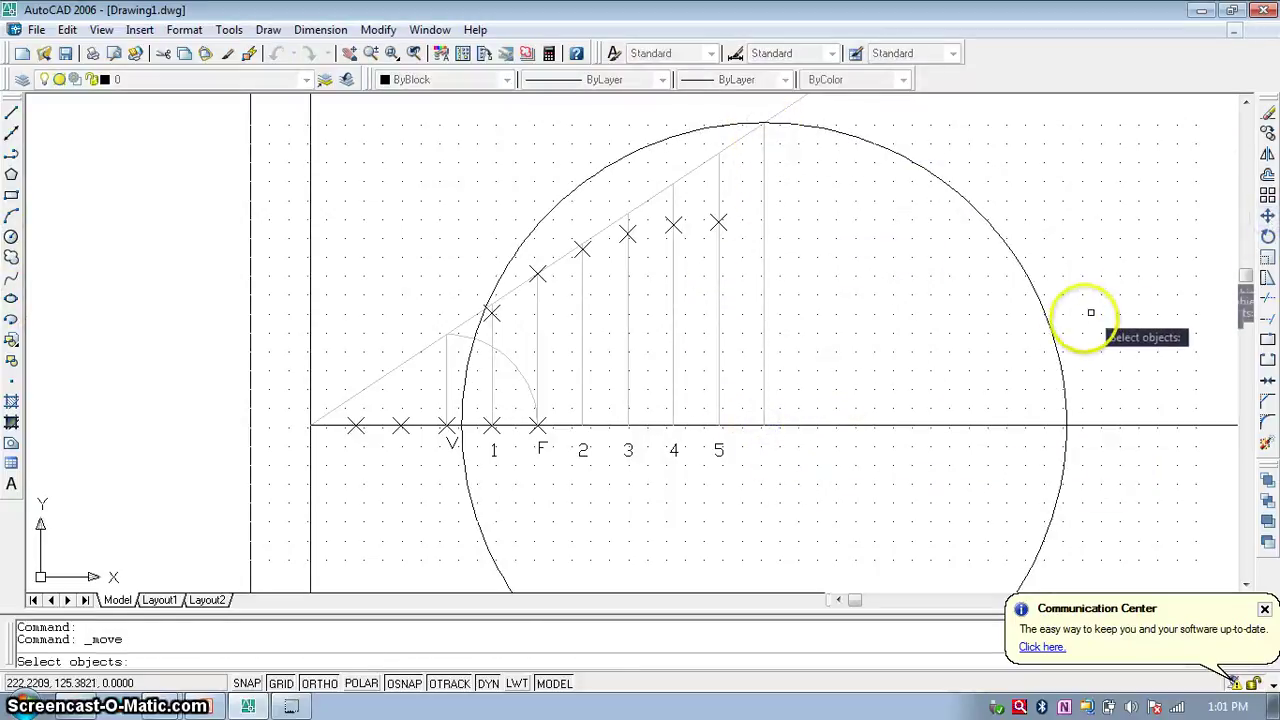
left_click(1053, 344)
key("Return")
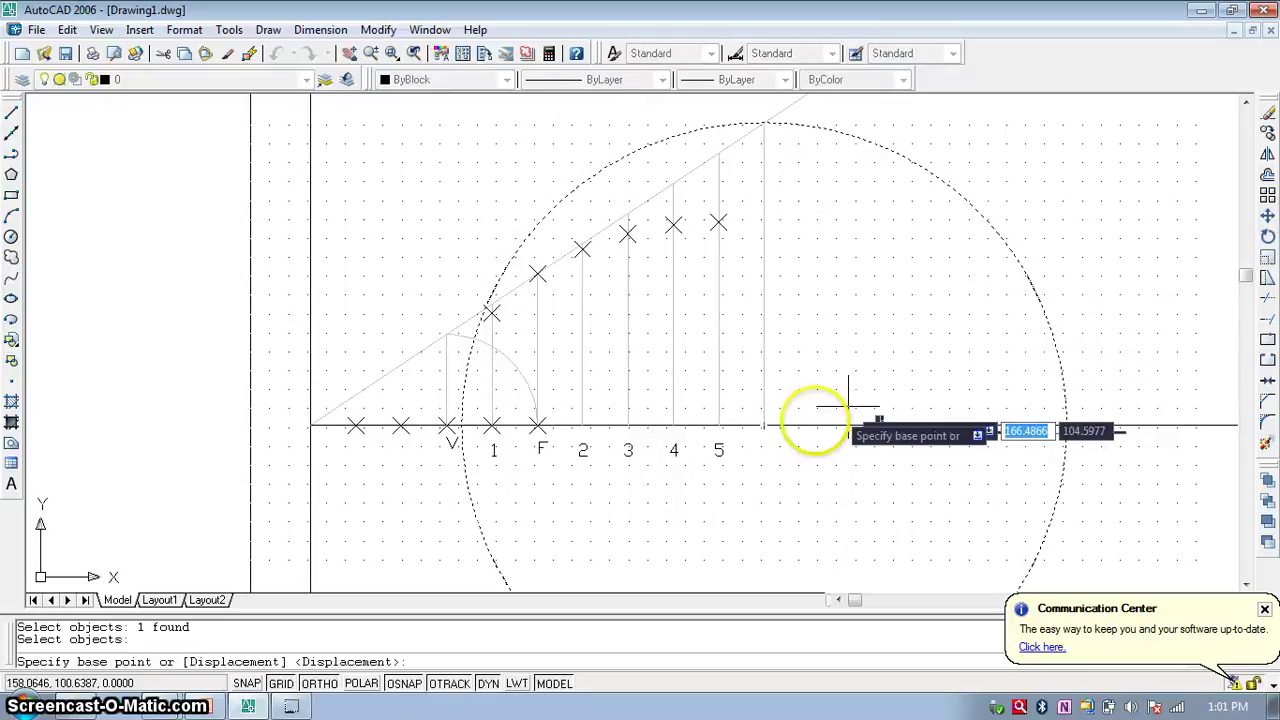
left_click(764, 427)
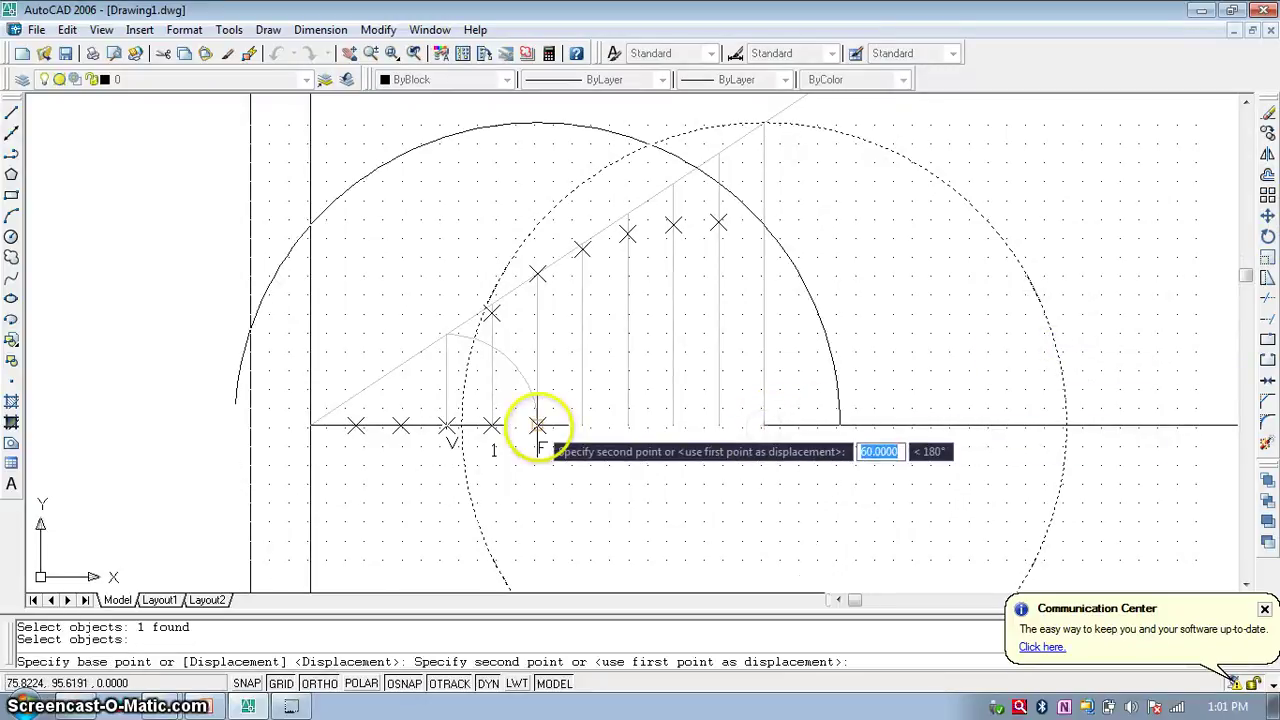
left_click(538, 427)
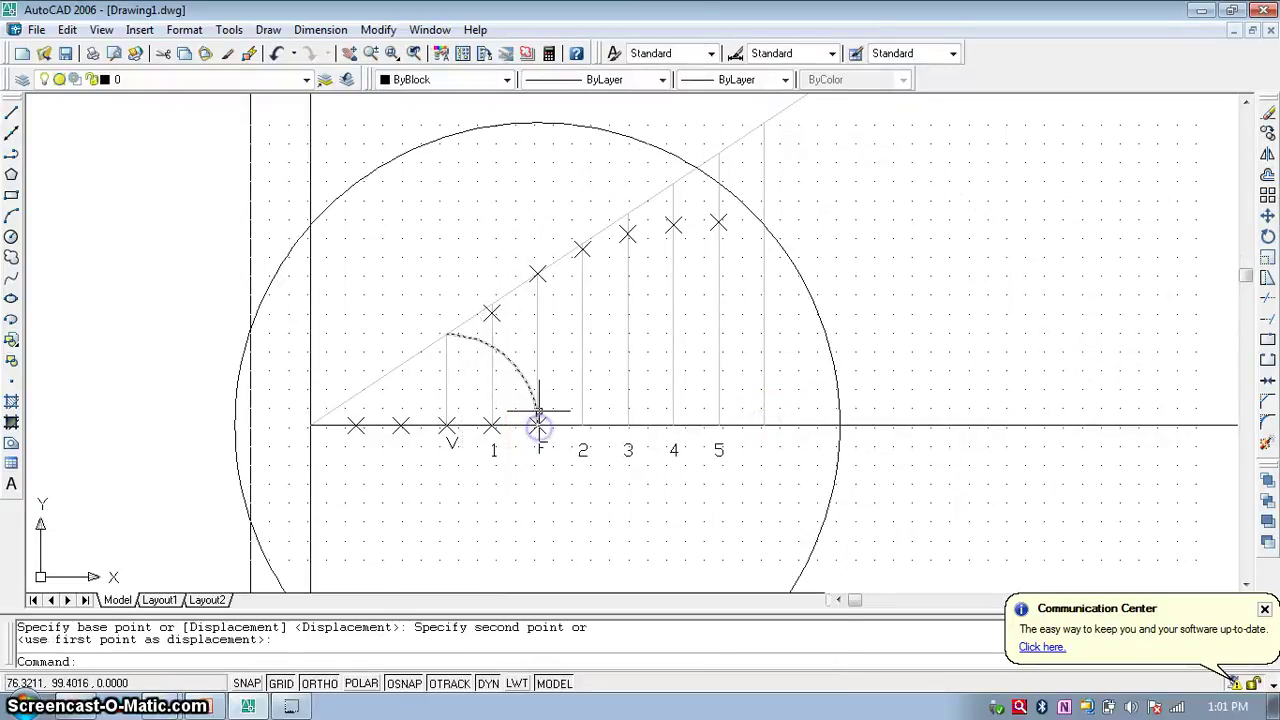
- Mark the circle's upper intersection with the vertical line beyond 5 with a point and erase the circle
left_click(10, 381)
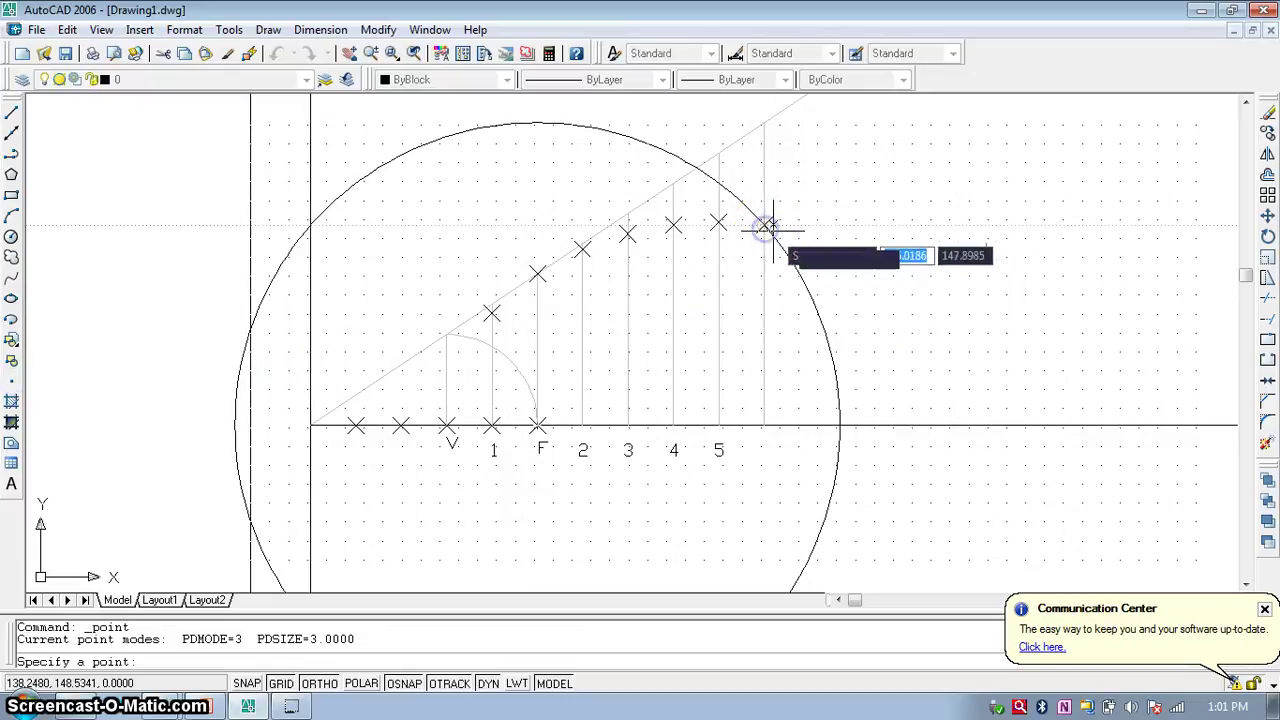
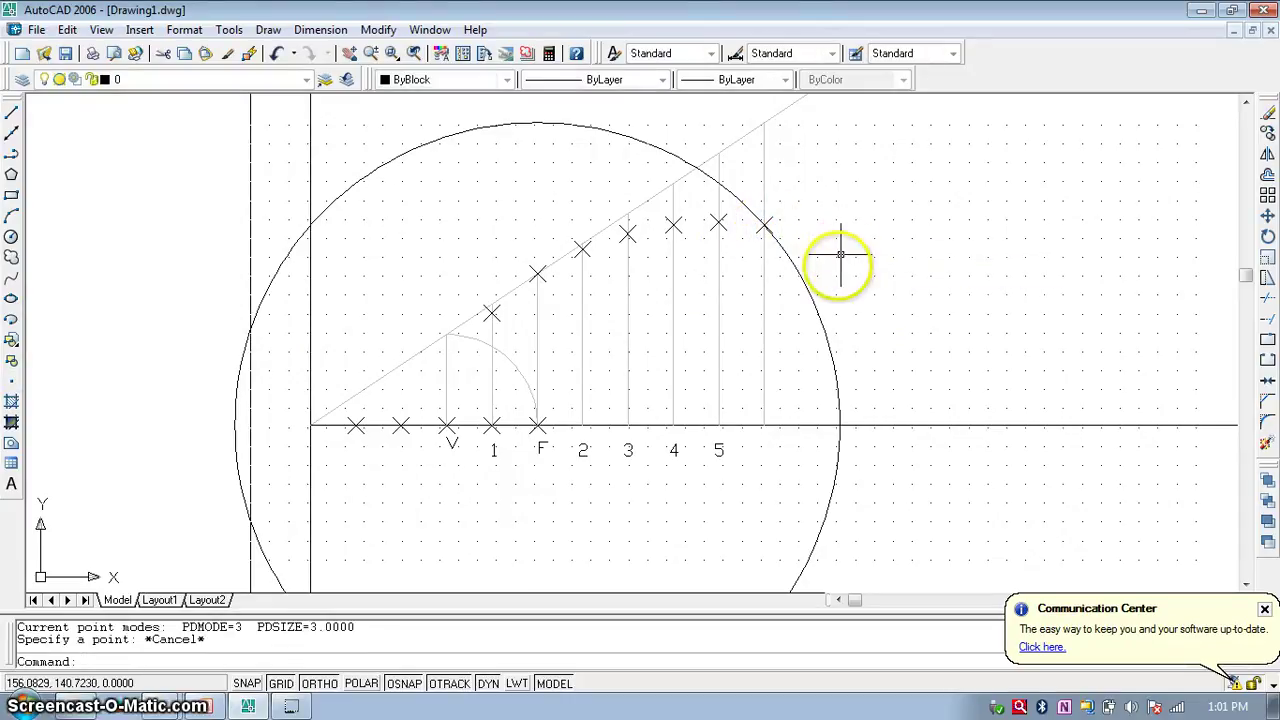
left_click(812, 298)
key("Delete")
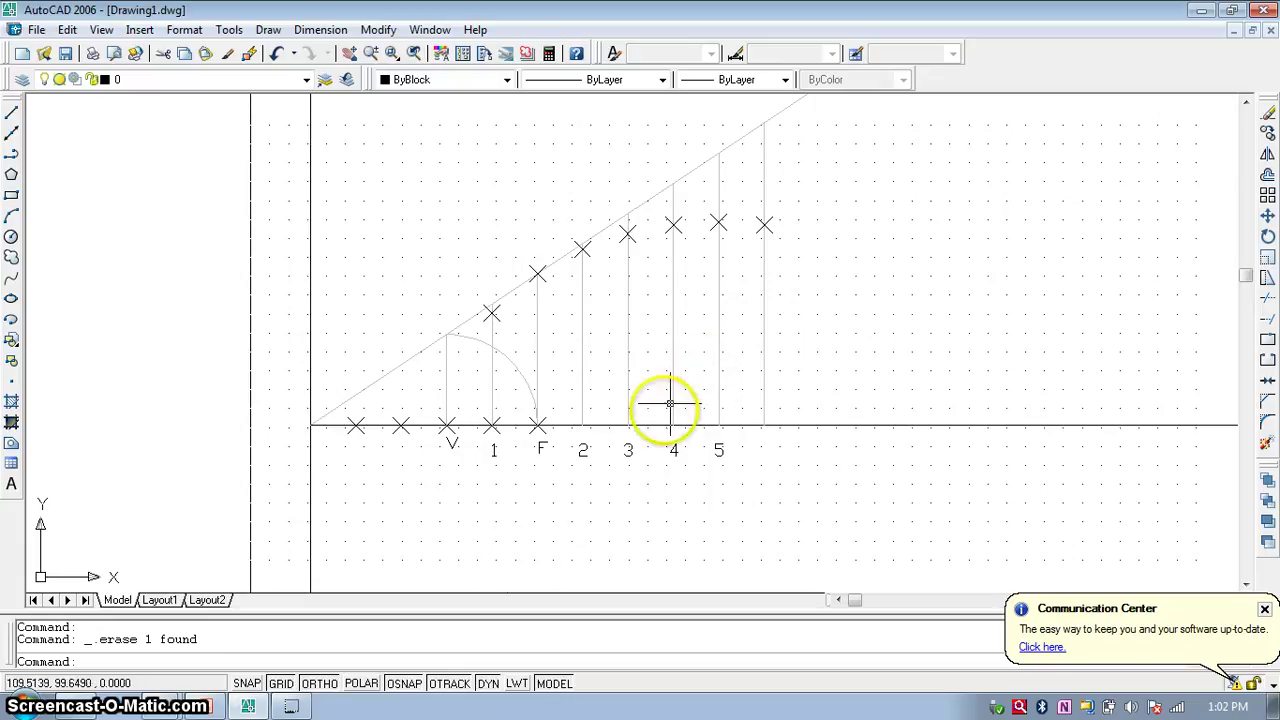
- Draw a polyline from the vertex V through the plotted curve points up to the point on line 5
left_click(225, 660)
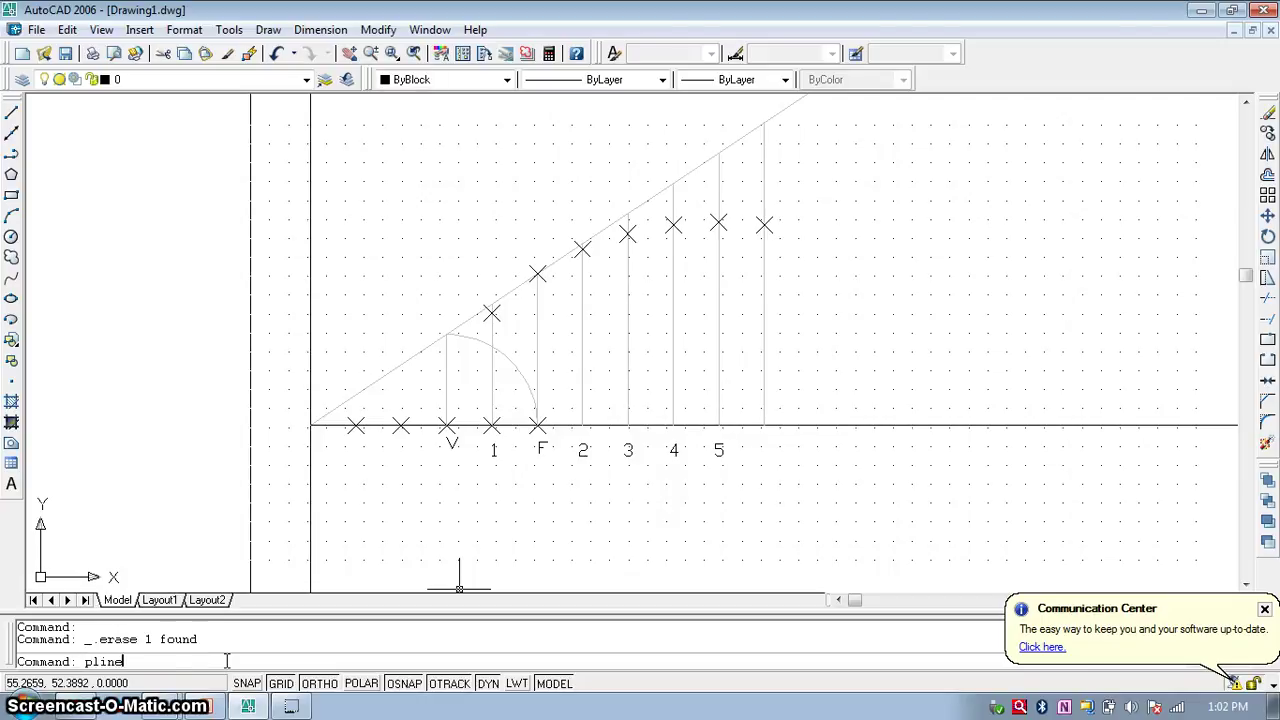
key("Return")
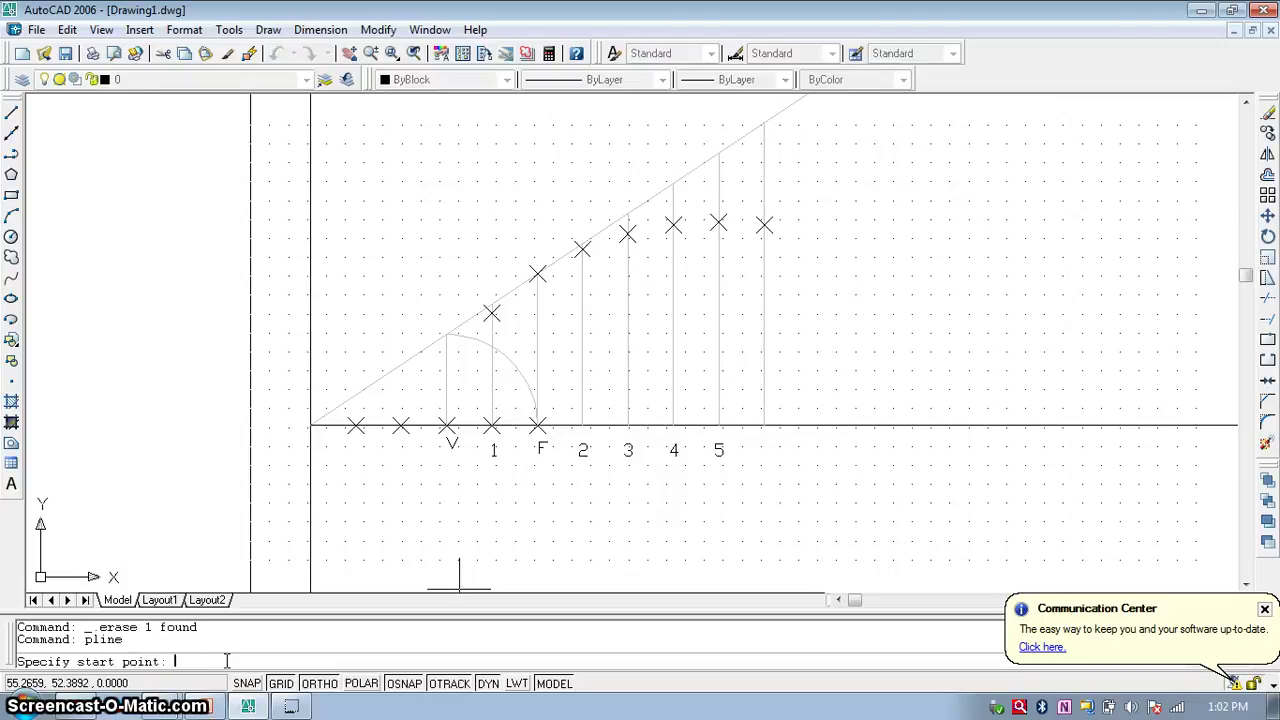
left_click(447, 425)
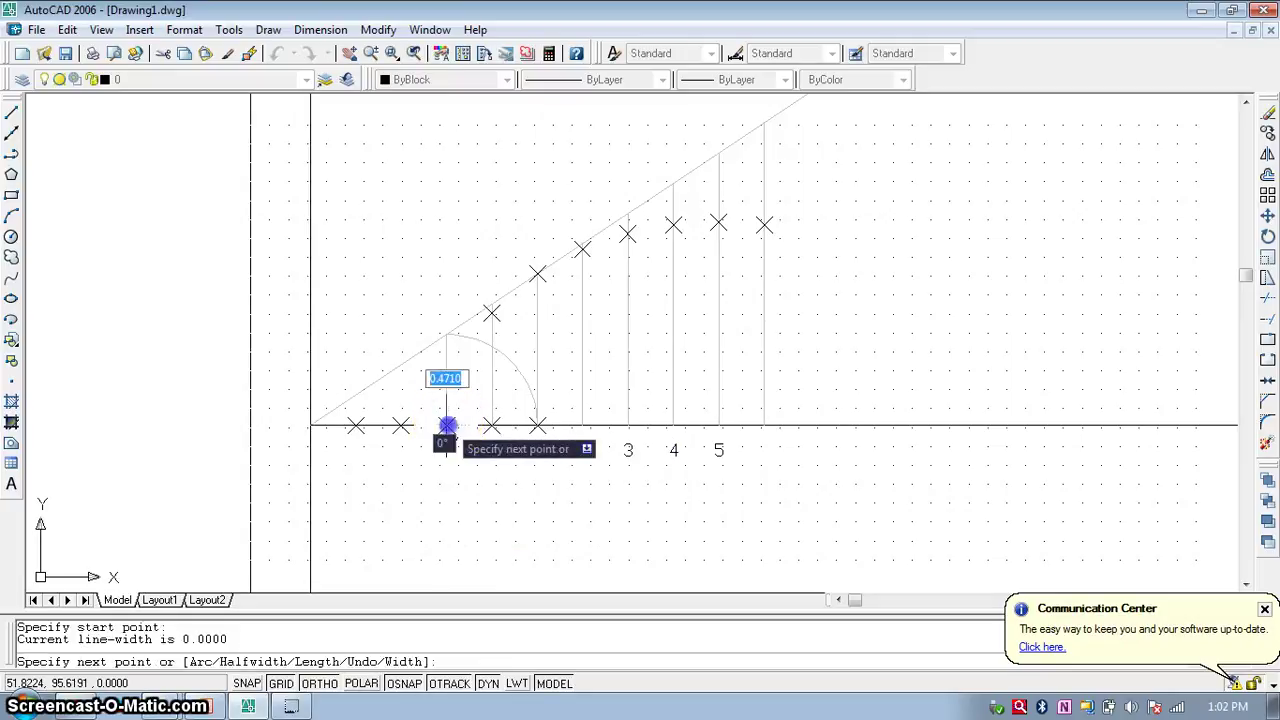
left_click(492, 313)
left_click(537, 272)
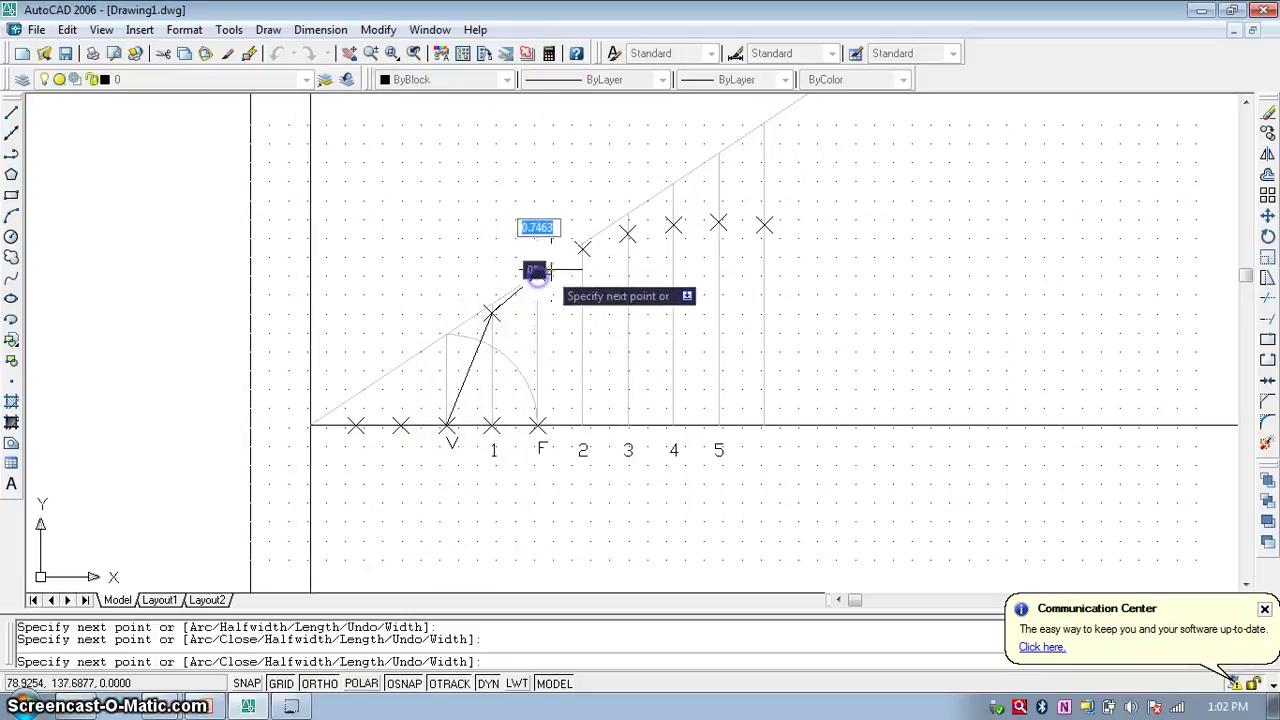
left_click(582, 247)
left_click(628, 233)
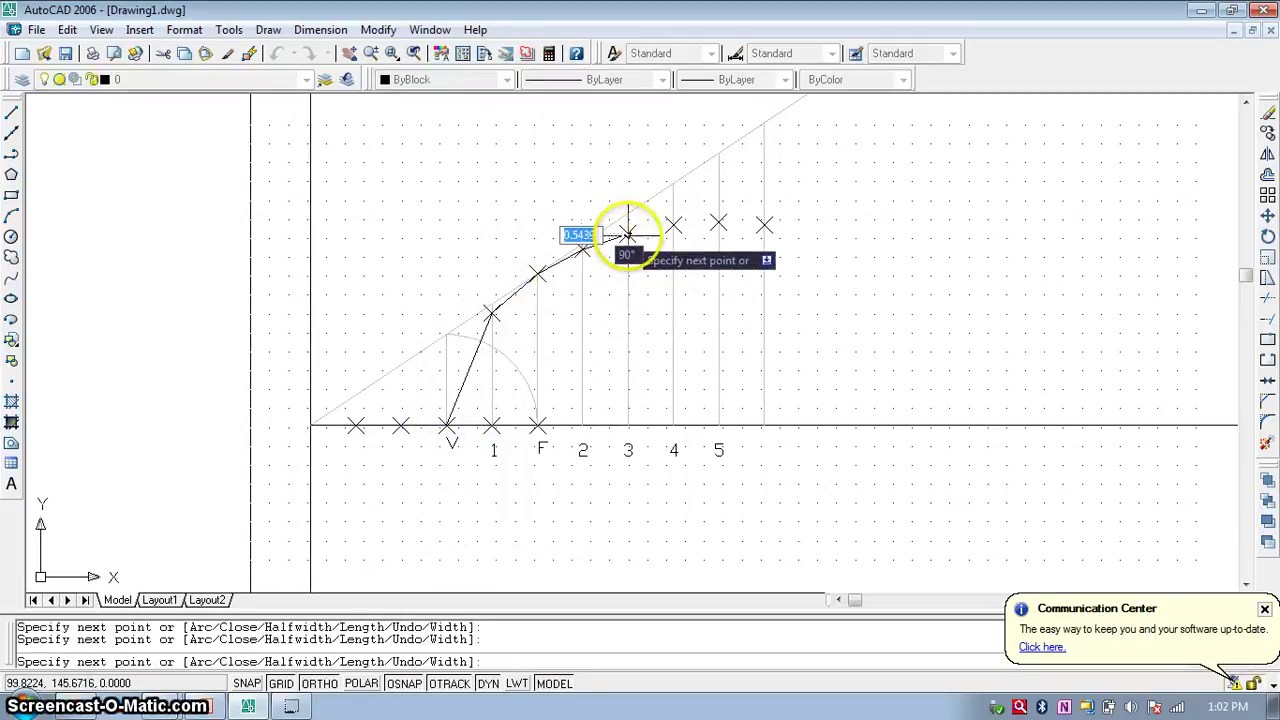
left_click(673, 225)
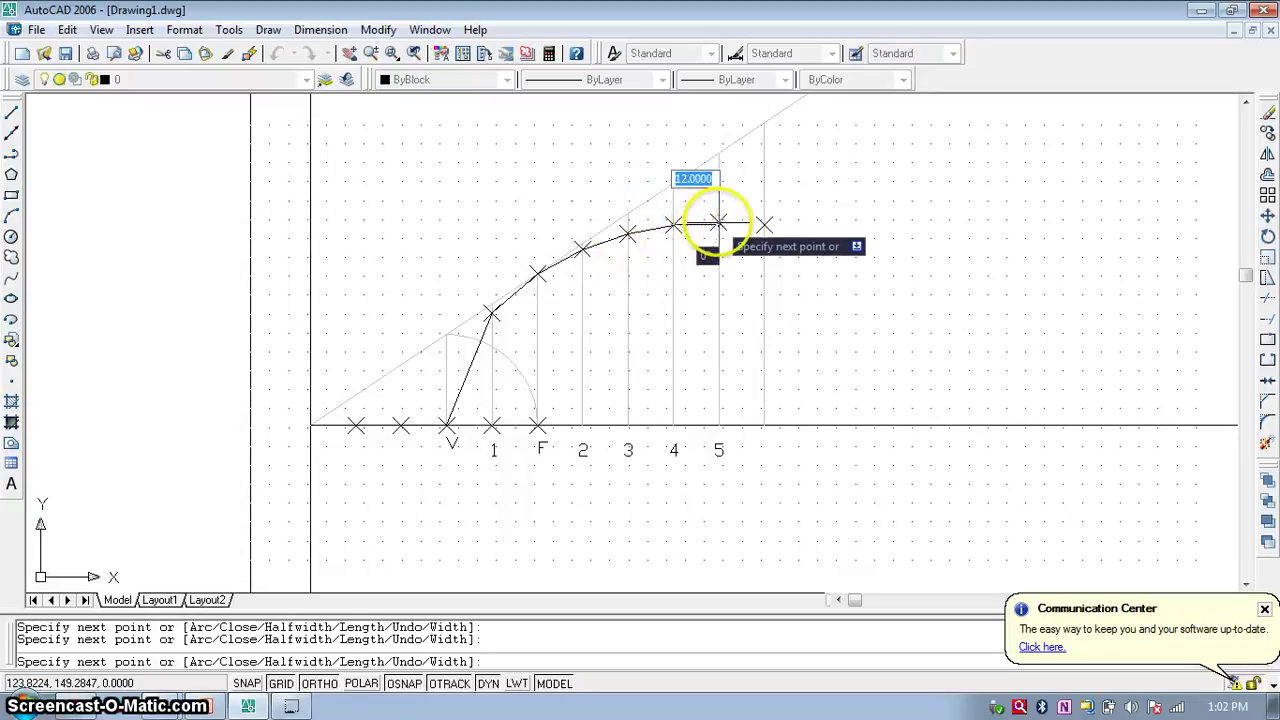
left_click(718, 223)
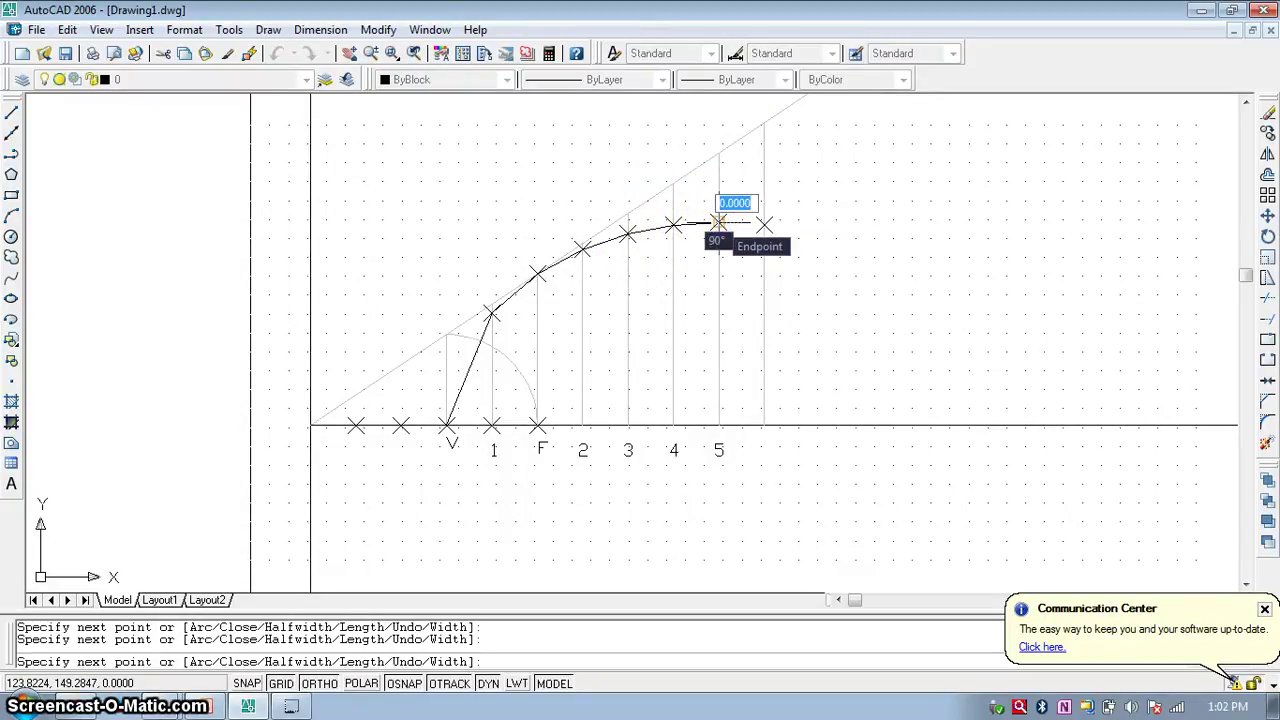
key("Escape")
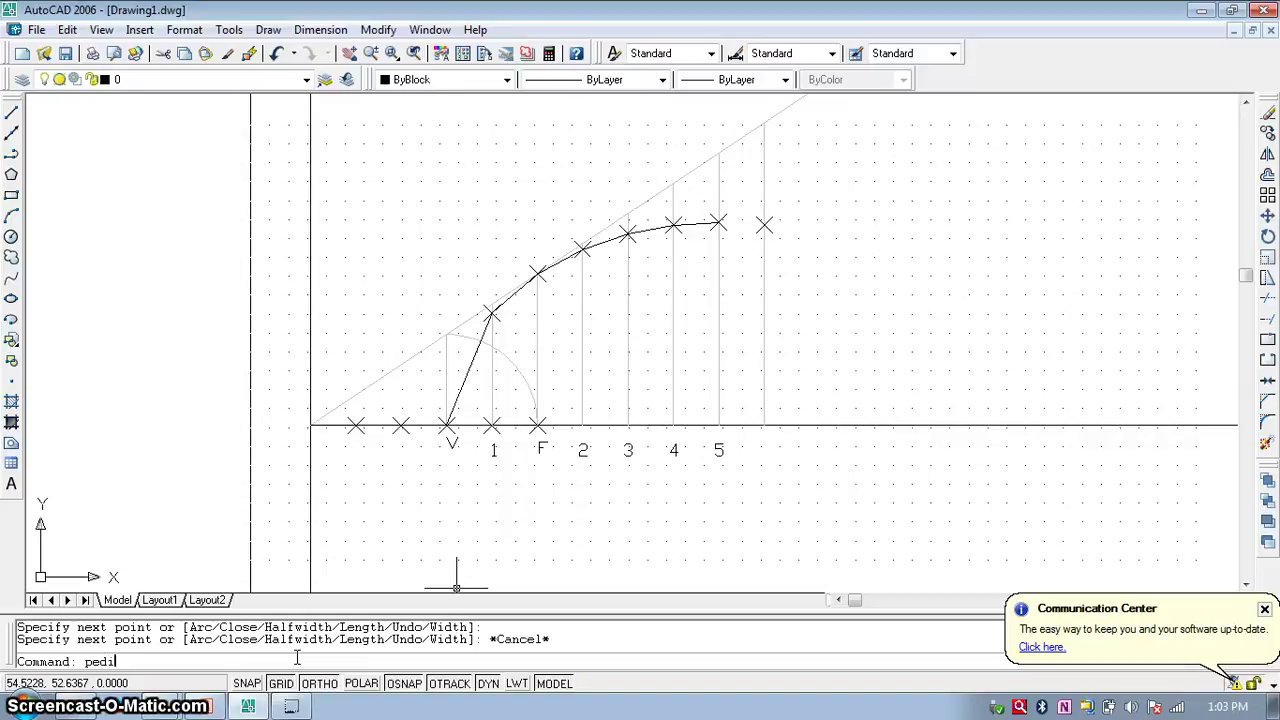
- Smooth the polyline through the plotted points from V to line 5 with the polyline edit's Fit option
key("Return")
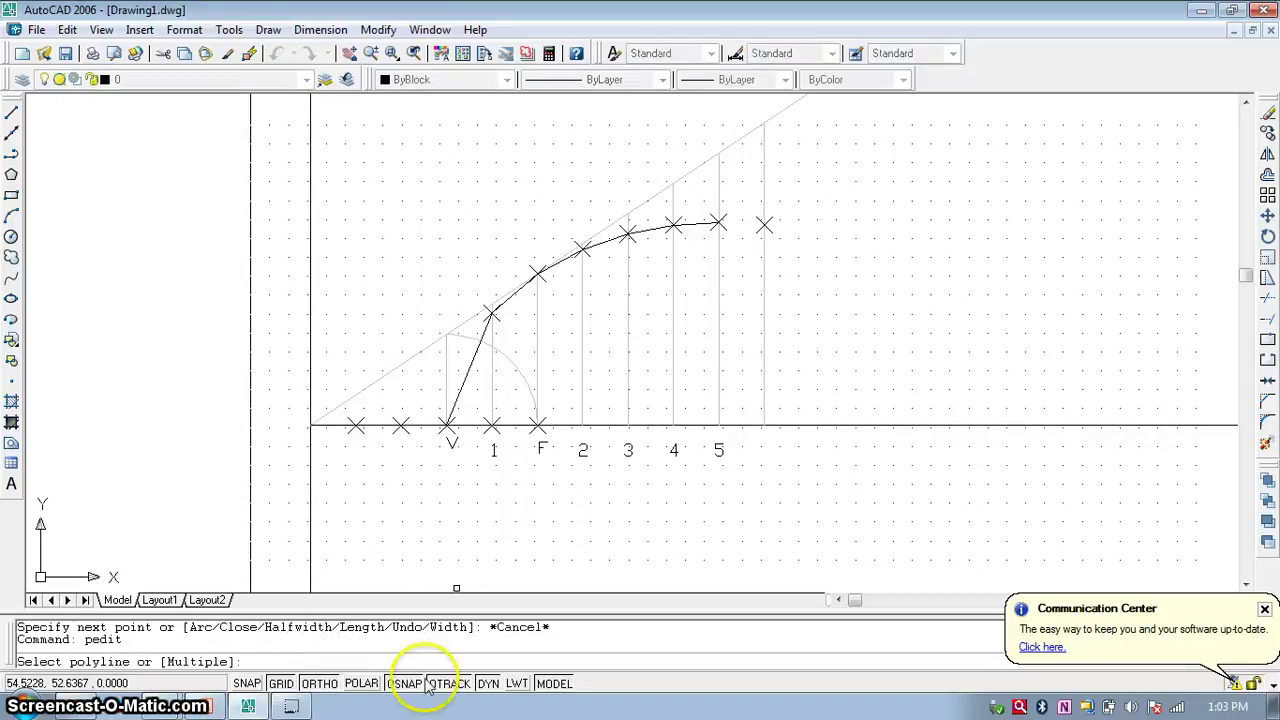
left_click(475, 352)
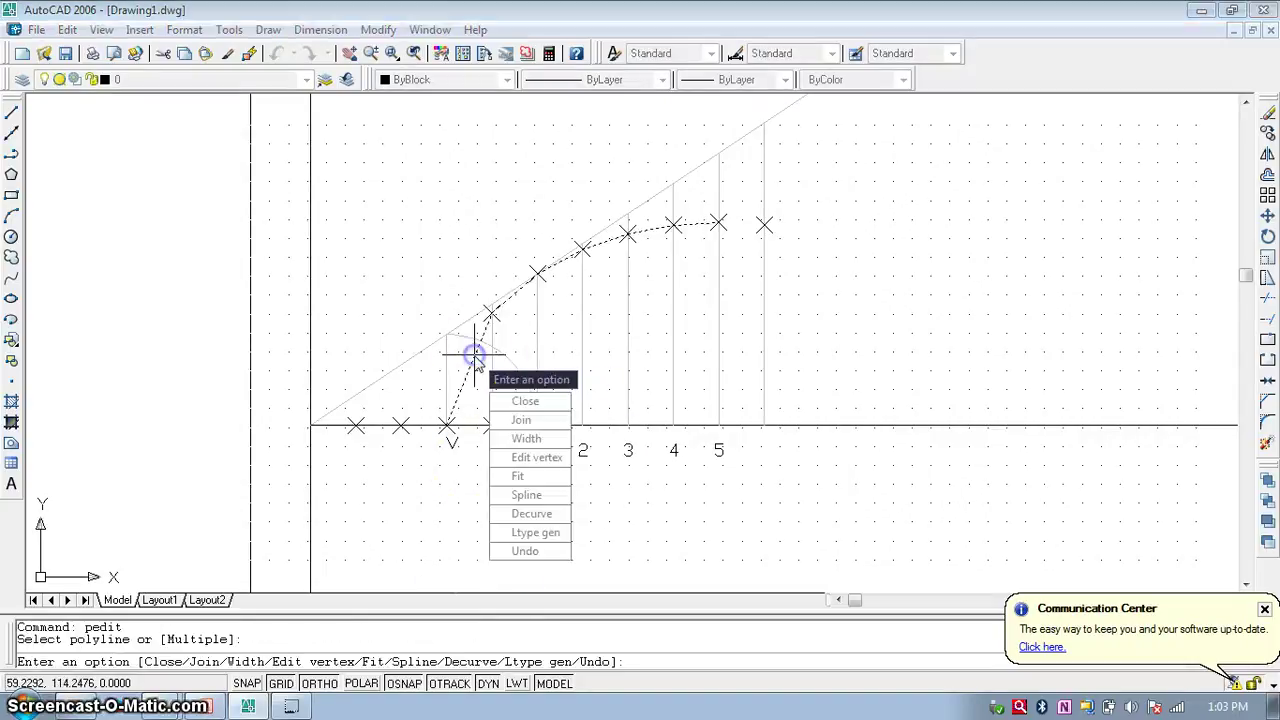
left_click(517, 476)
key("Escape")
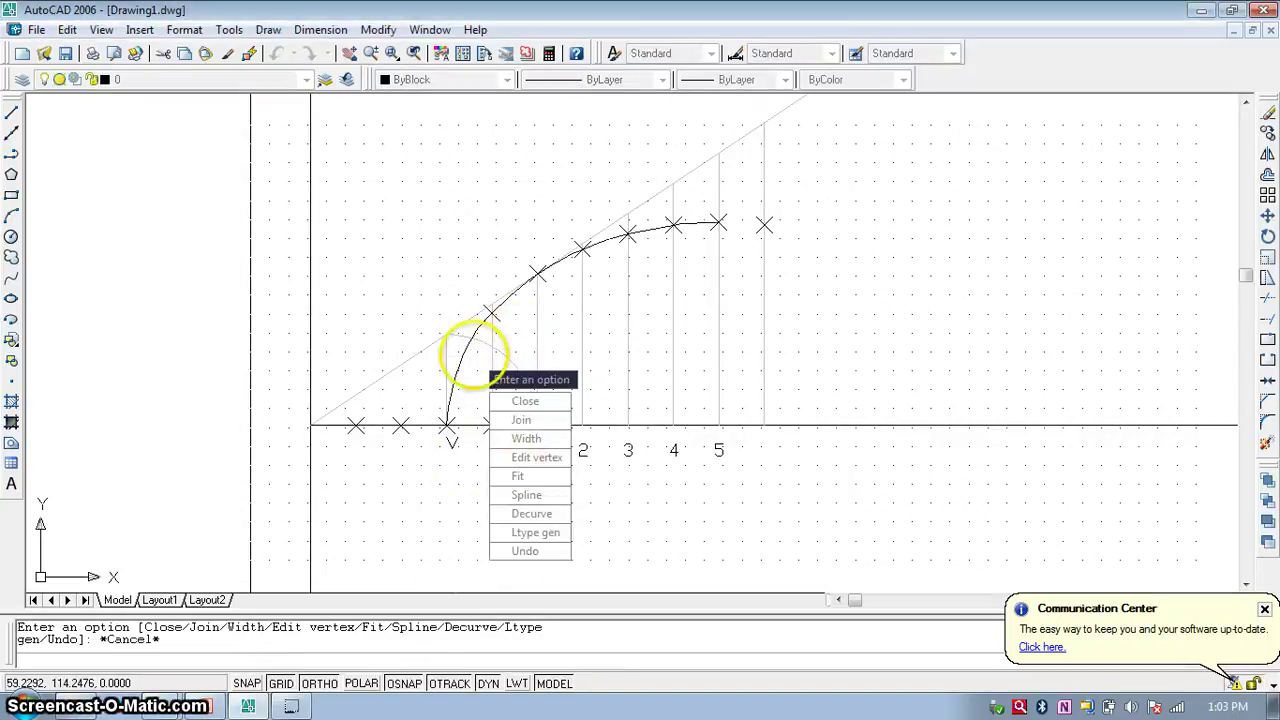
- Mirror the fitted curve about the vertical line at 5, from its foot to the curve's end, keeping the source object
left_click(1266, 156)
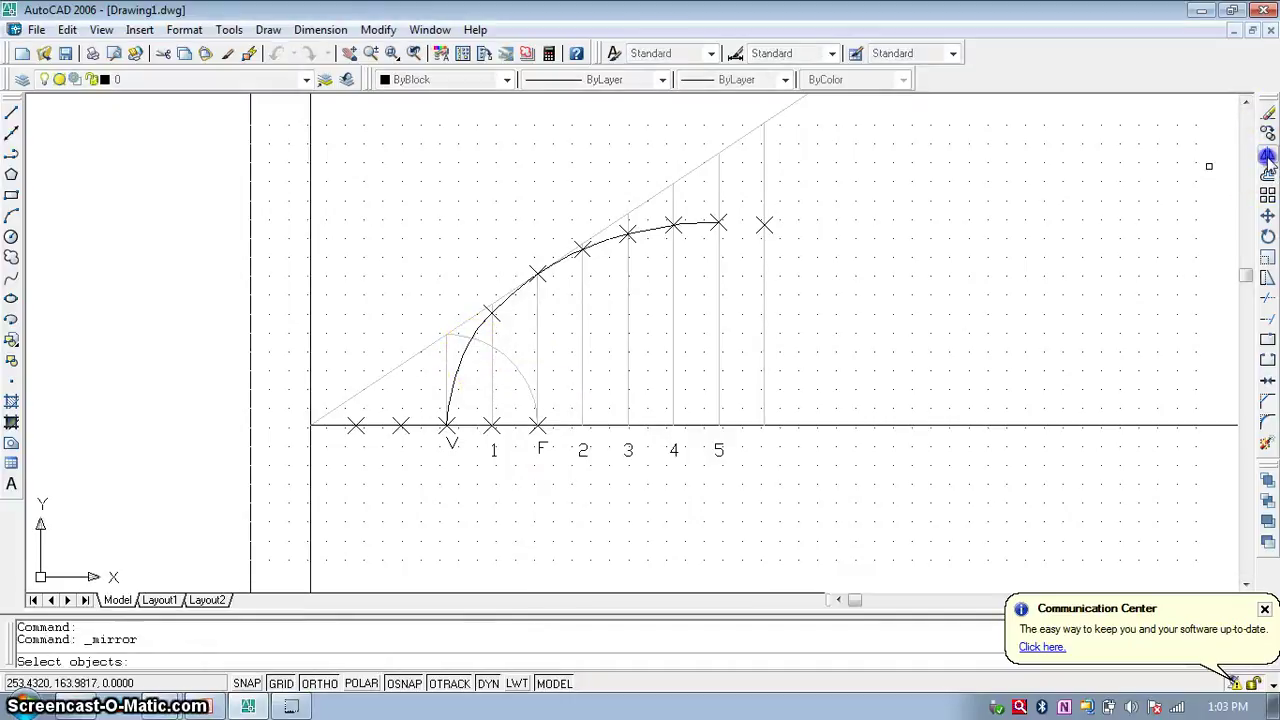
left_click(702, 223)
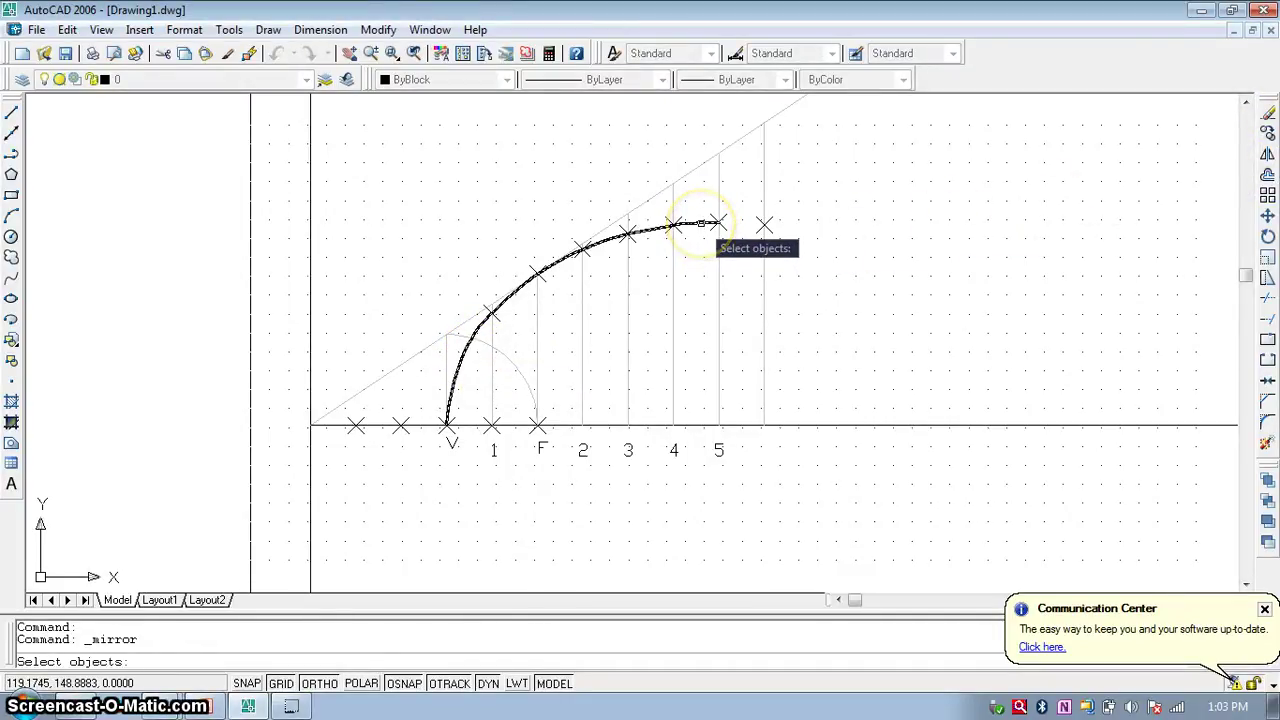
left_click(702, 223)
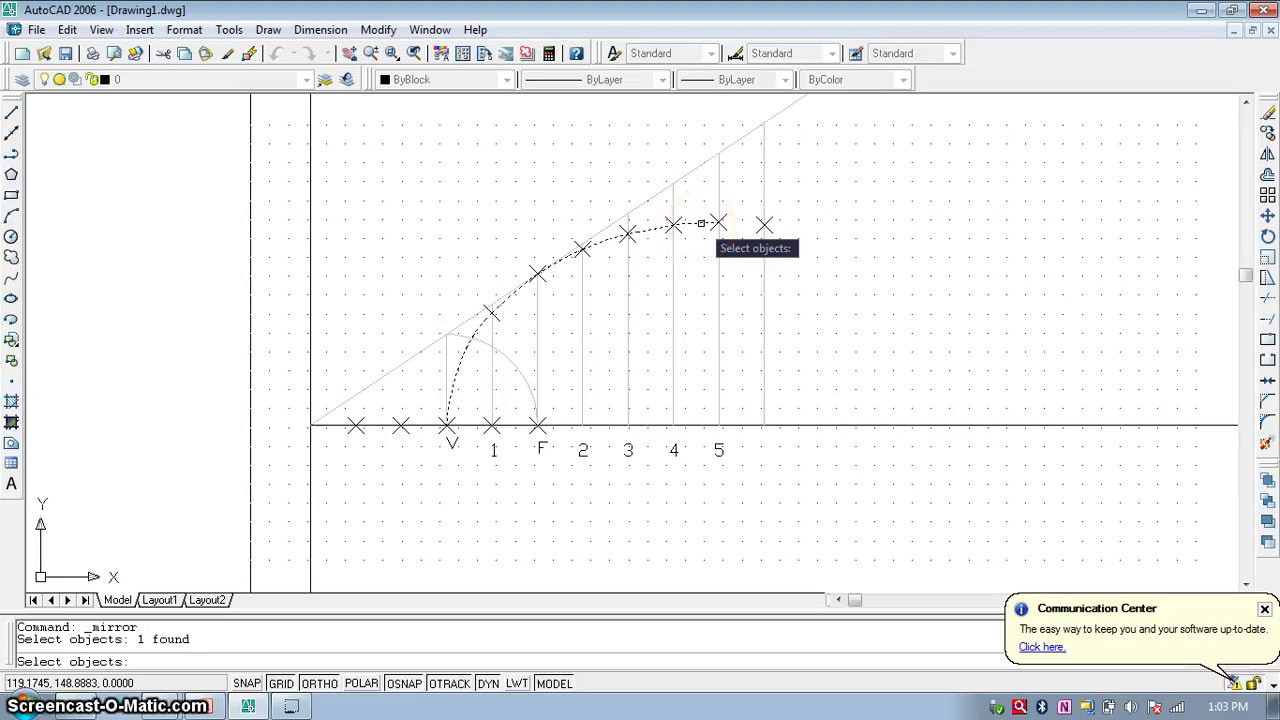
key("Return")
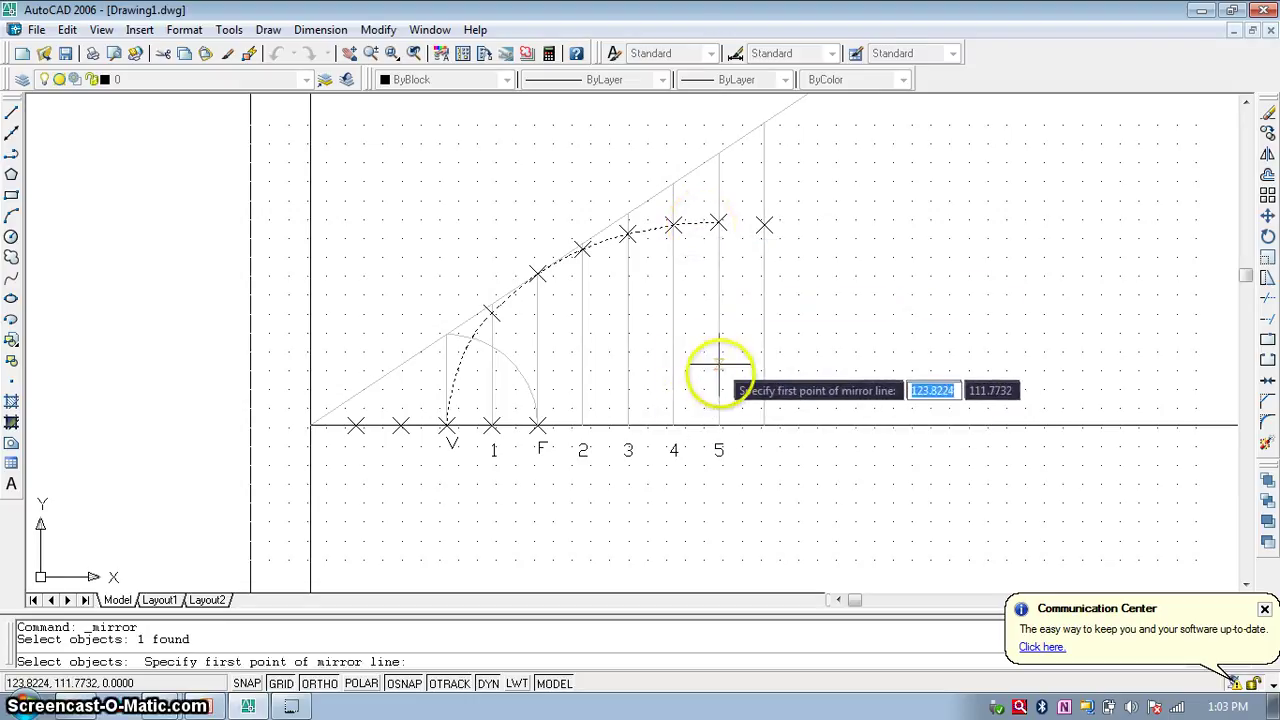
left_click(718, 426)
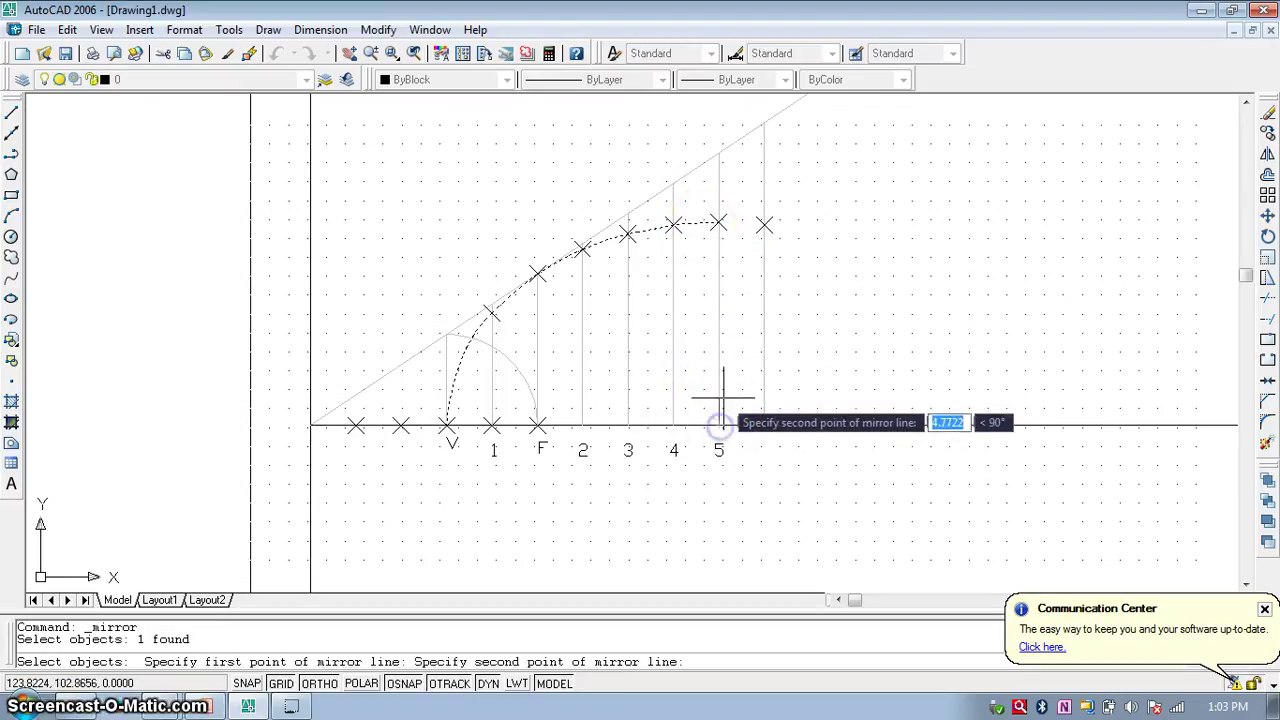
left_click(718, 222)
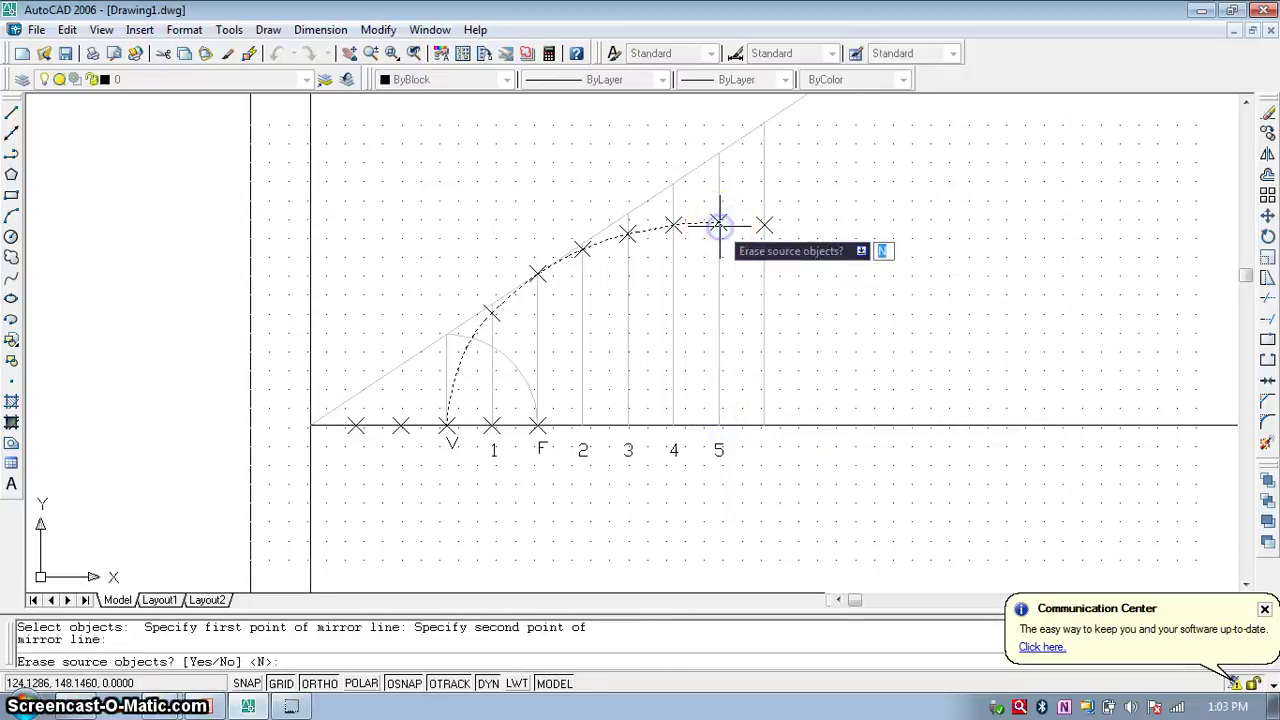
left_click(318, 656)
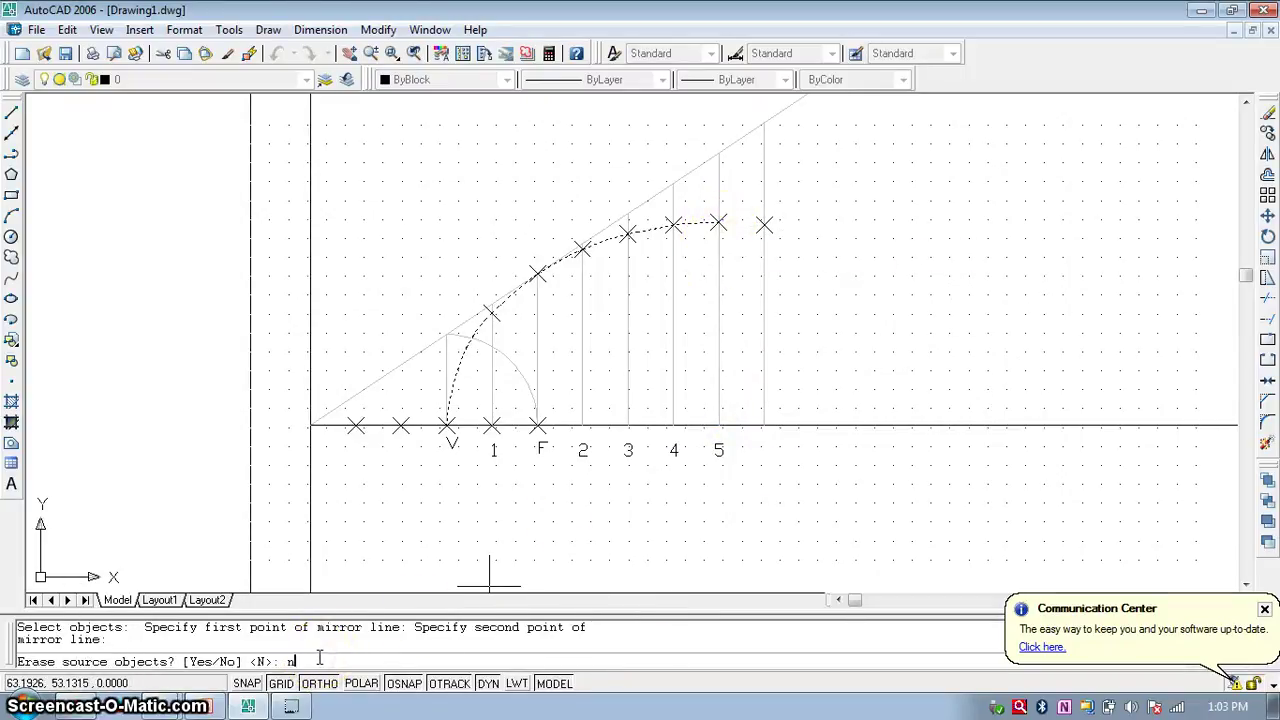
type("n")
key("Return")
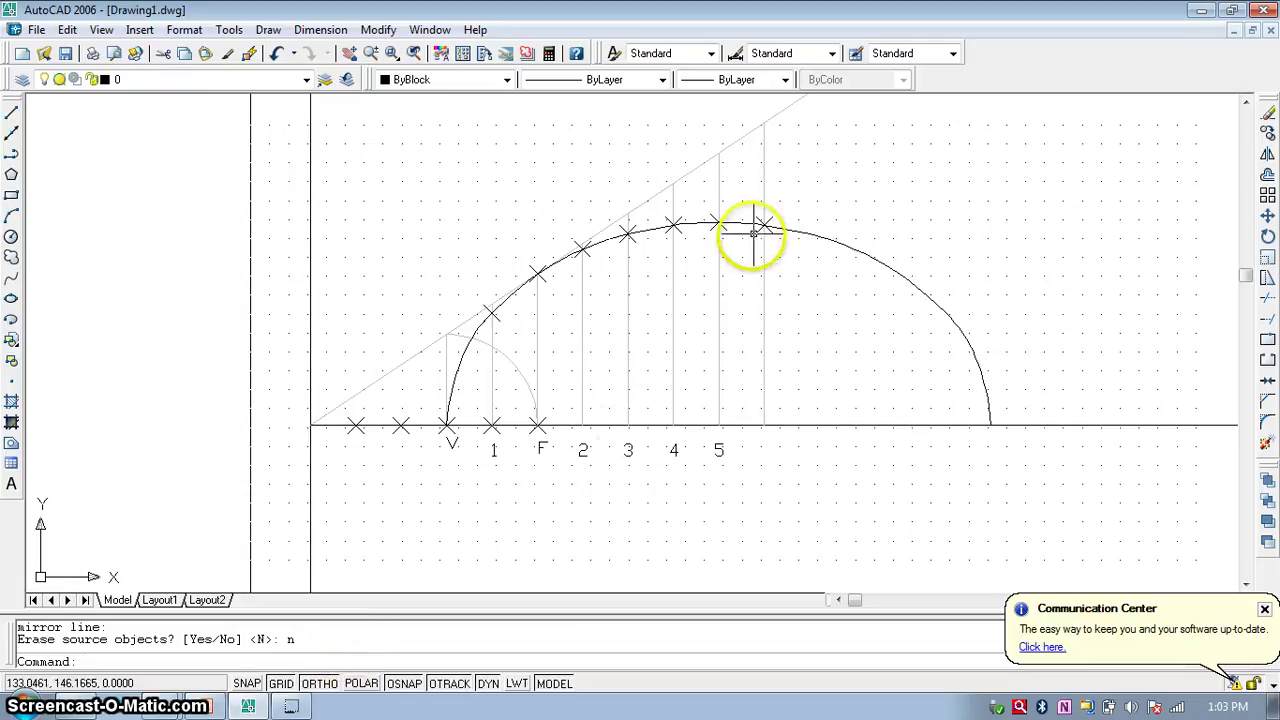
- Examine how the mirrored curve meets the point plotted beyond line 5 and how the upper half-ellipse sits in the whole drawing
scroll(777, 216, "up", 3)
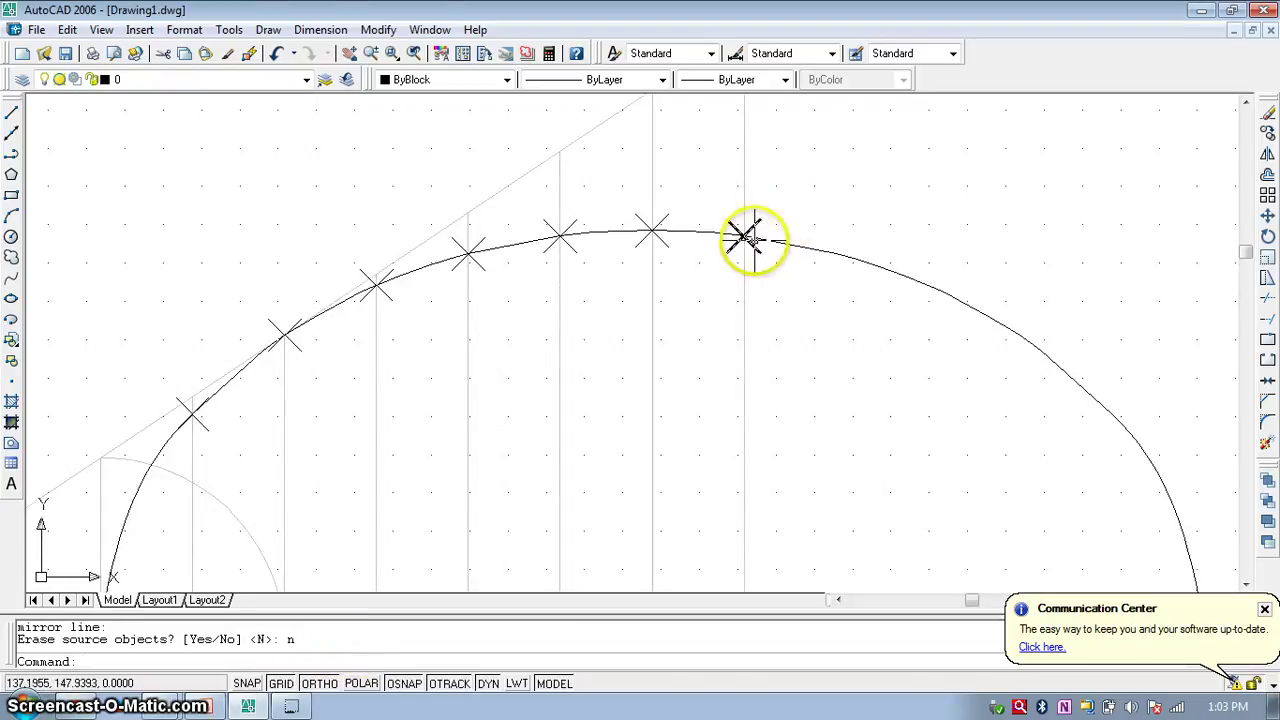
scroll(747, 233, "down", 3)
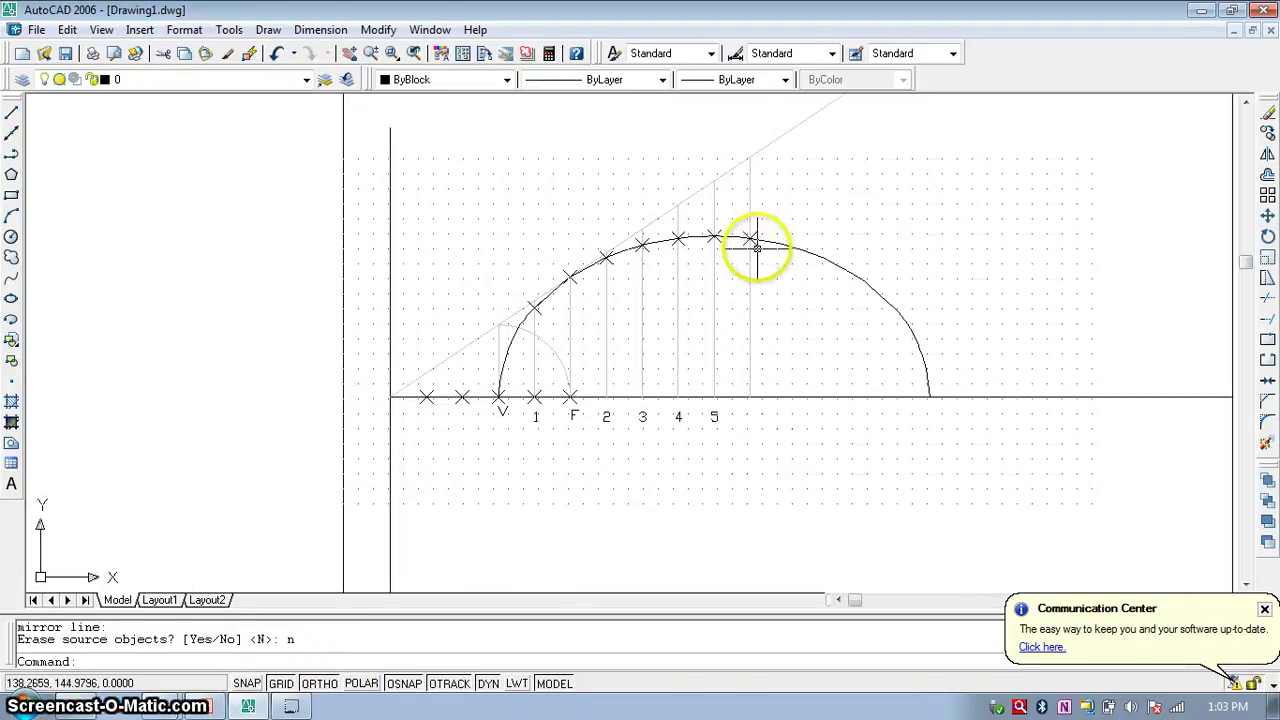
scroll(752, 240, "up", 2)
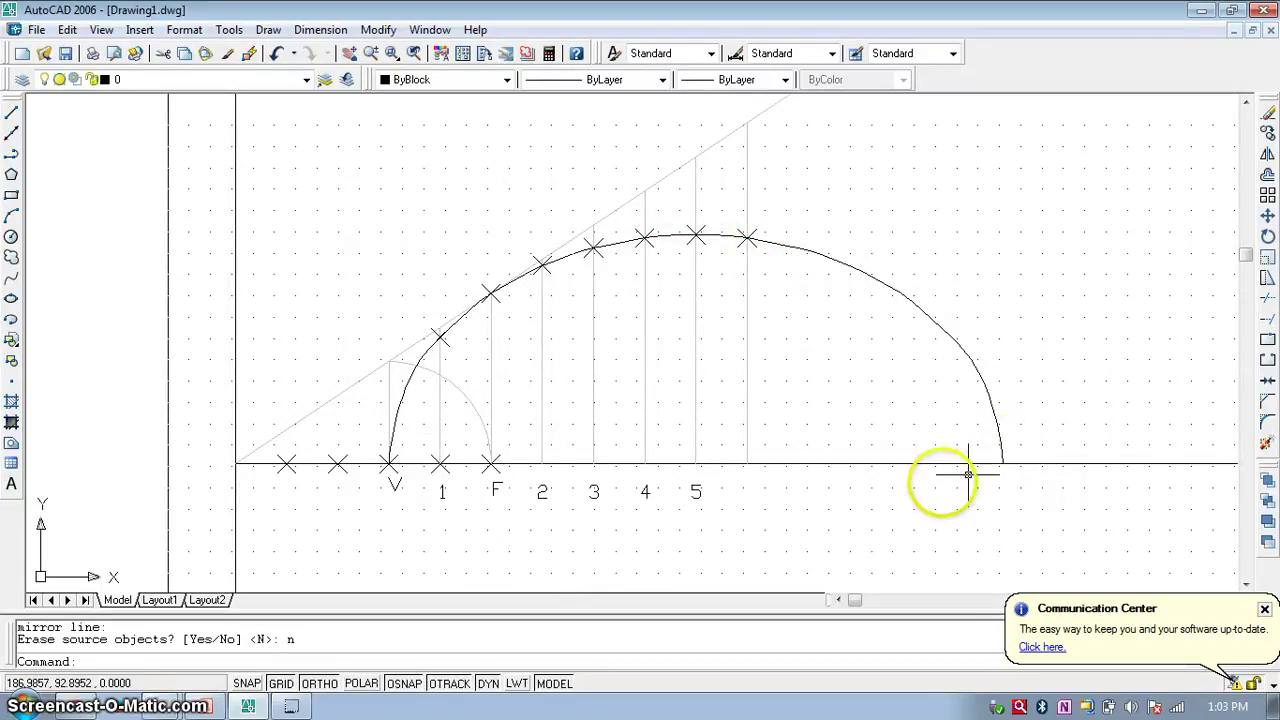
scroll(940, 488, "down", 2)
scroll(830, 533, "up", 3)
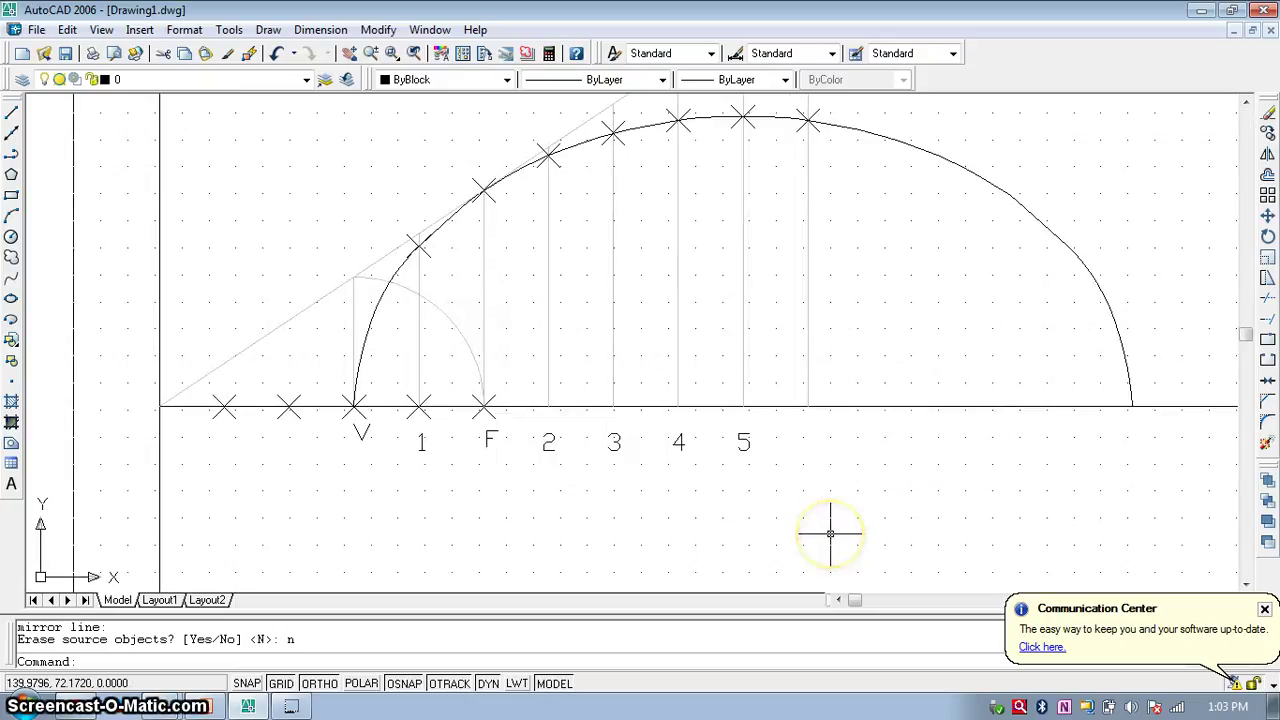
scroll(830, 533, "down", 2)
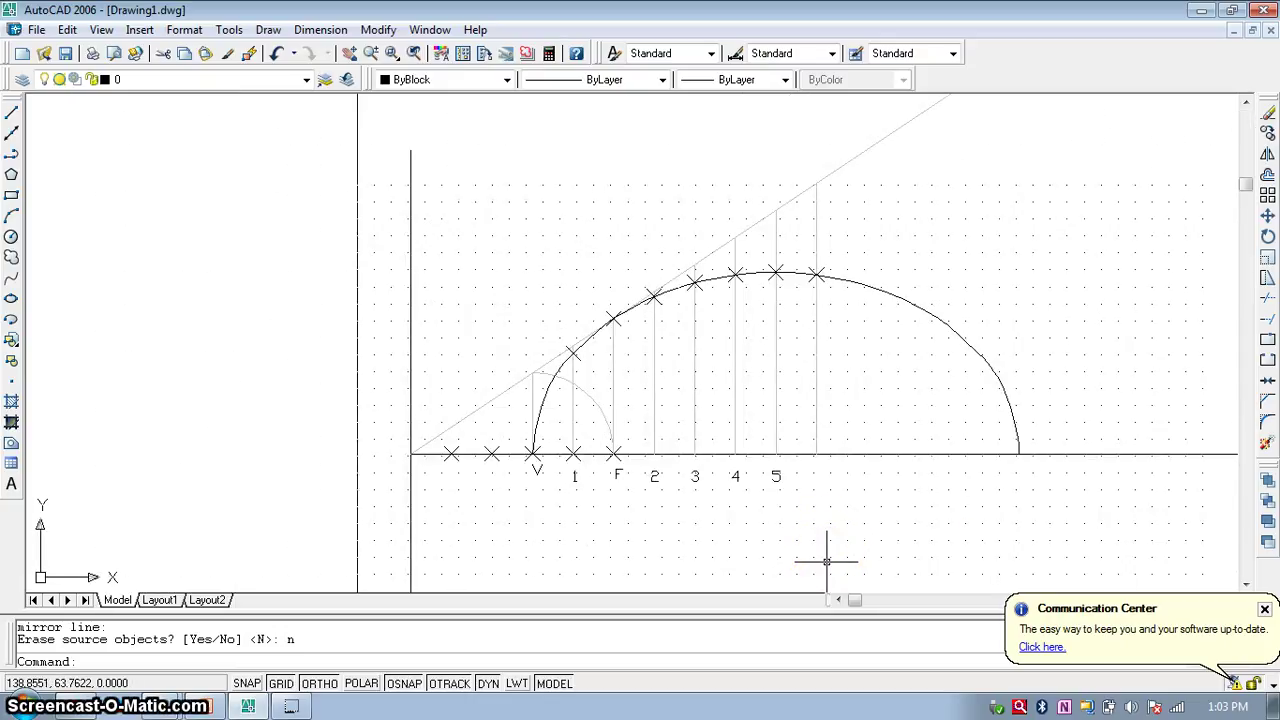
type("z")
key("Return")
type("a")
key("Return")
scroll(749, 543, "up", 2)
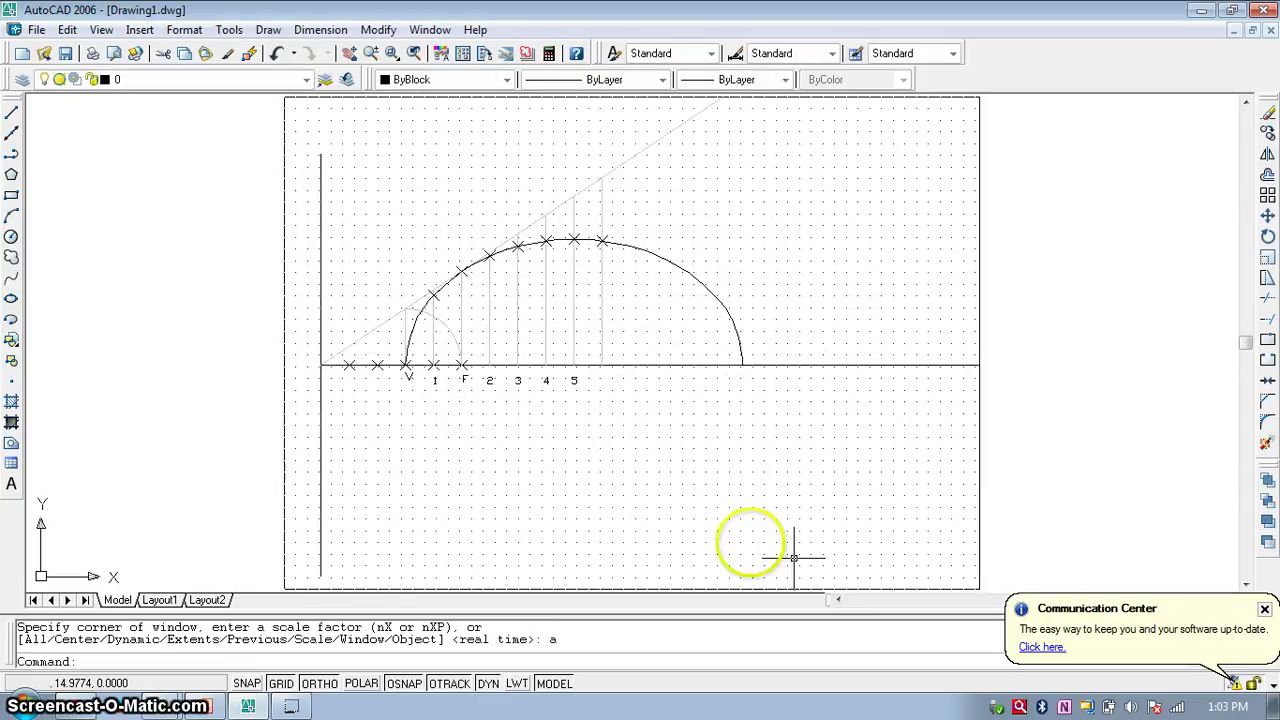
- Mirror both upper curve halves about the horizontal axis, from V to the curve's opposite end, keeping the source objects
left_click(1267, 155)
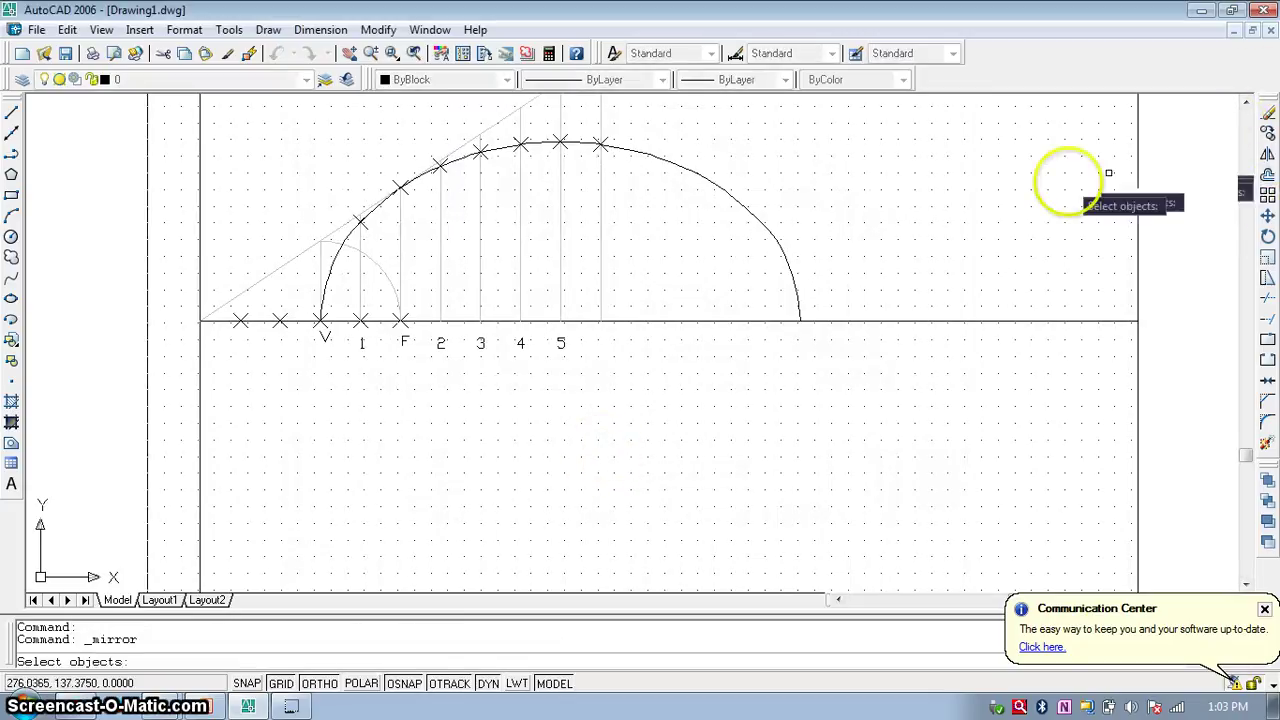
left_click(762, 224)
left_click(512, 144)
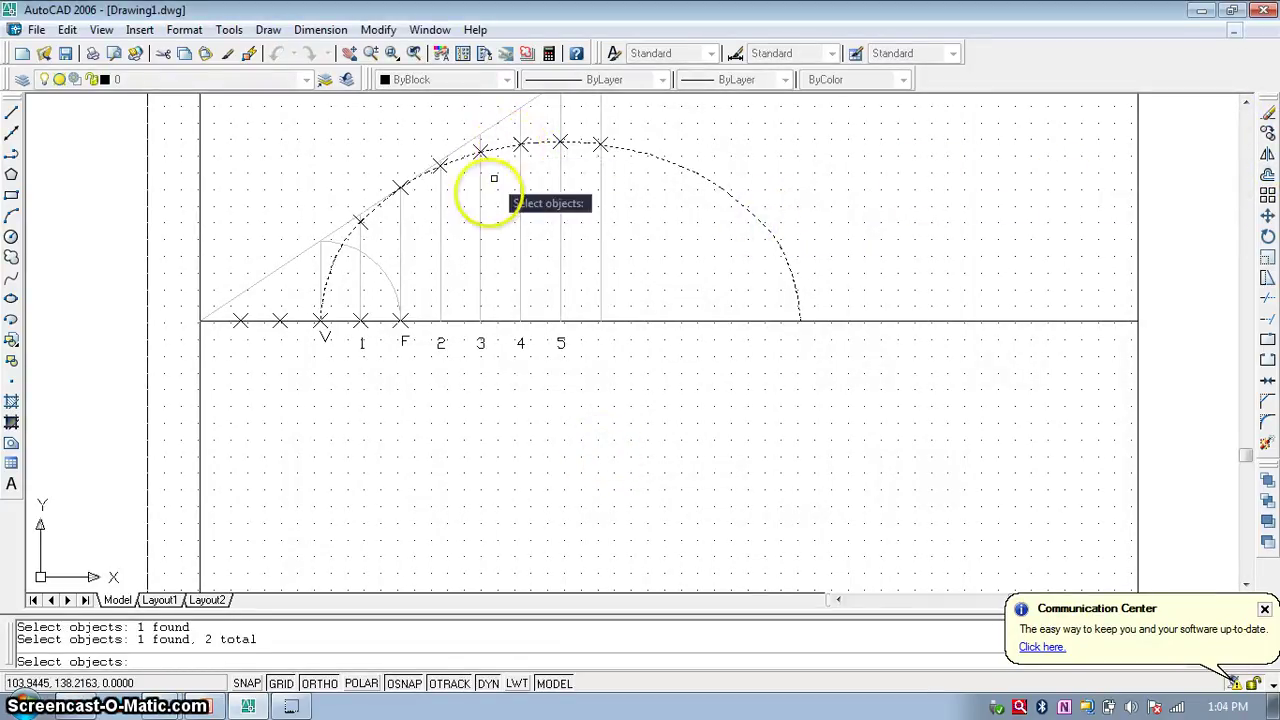
key("Return")
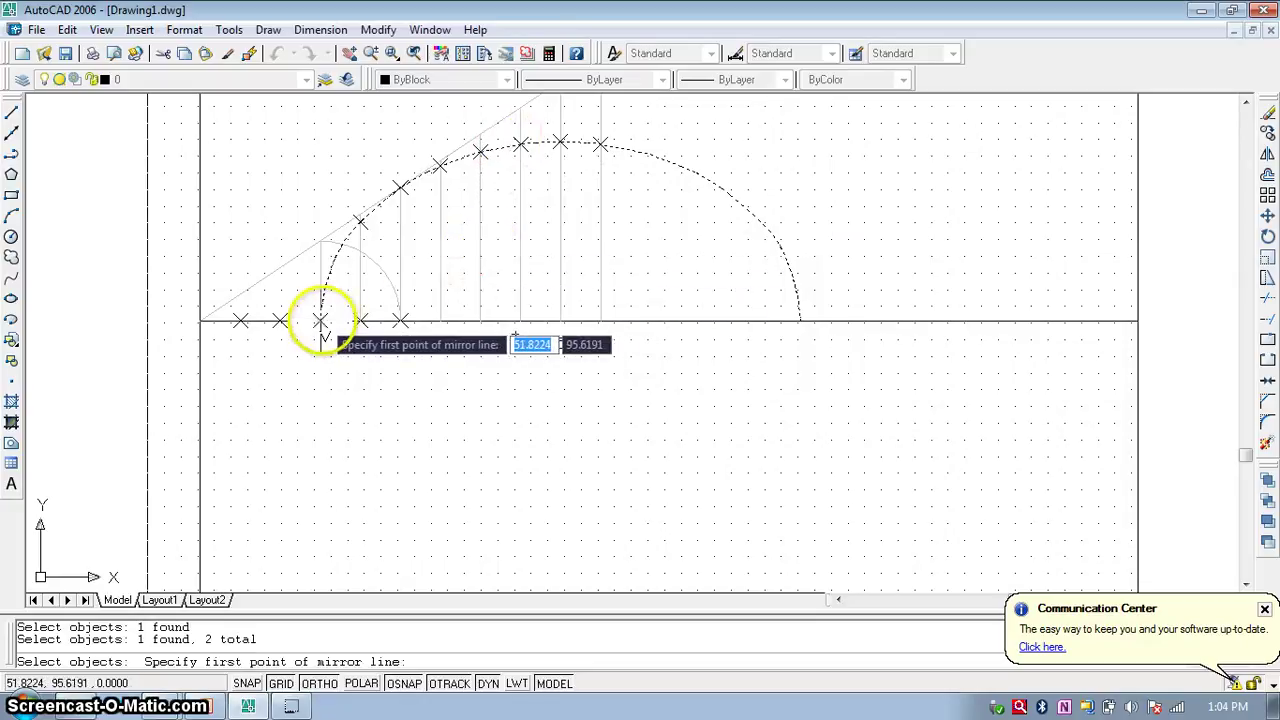
left_click(320, 320)
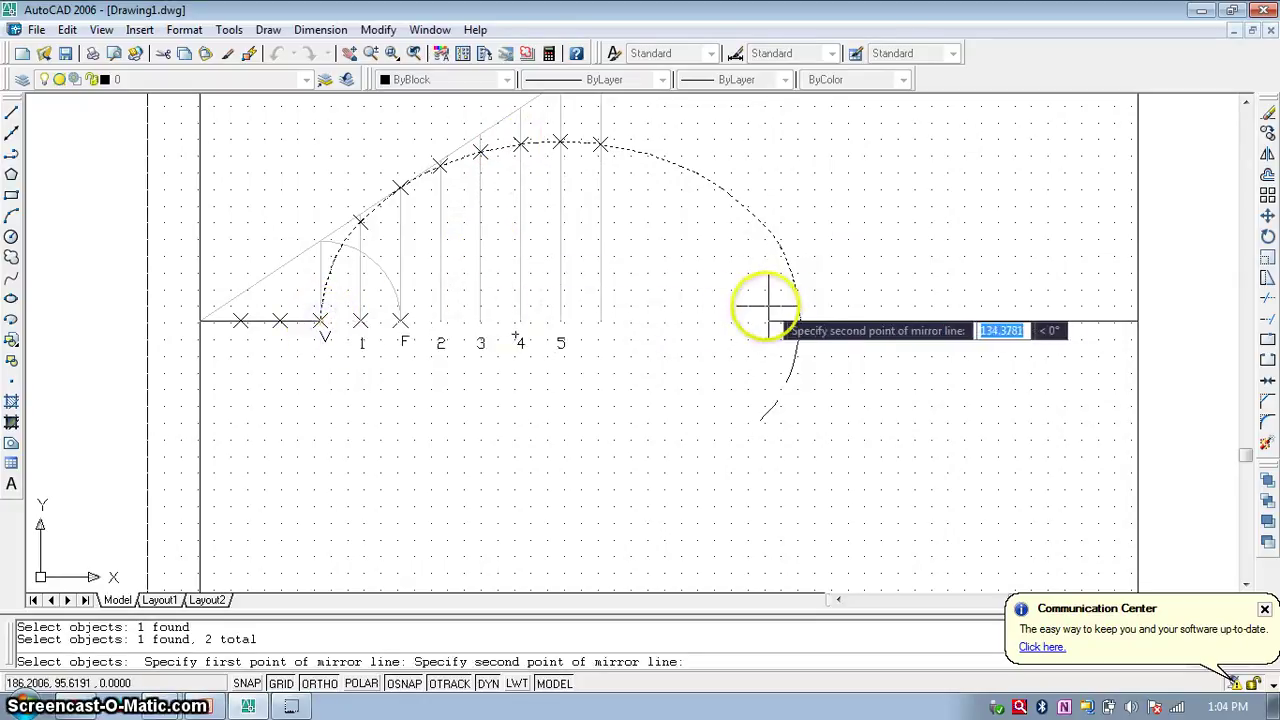
left_click(800, 320)
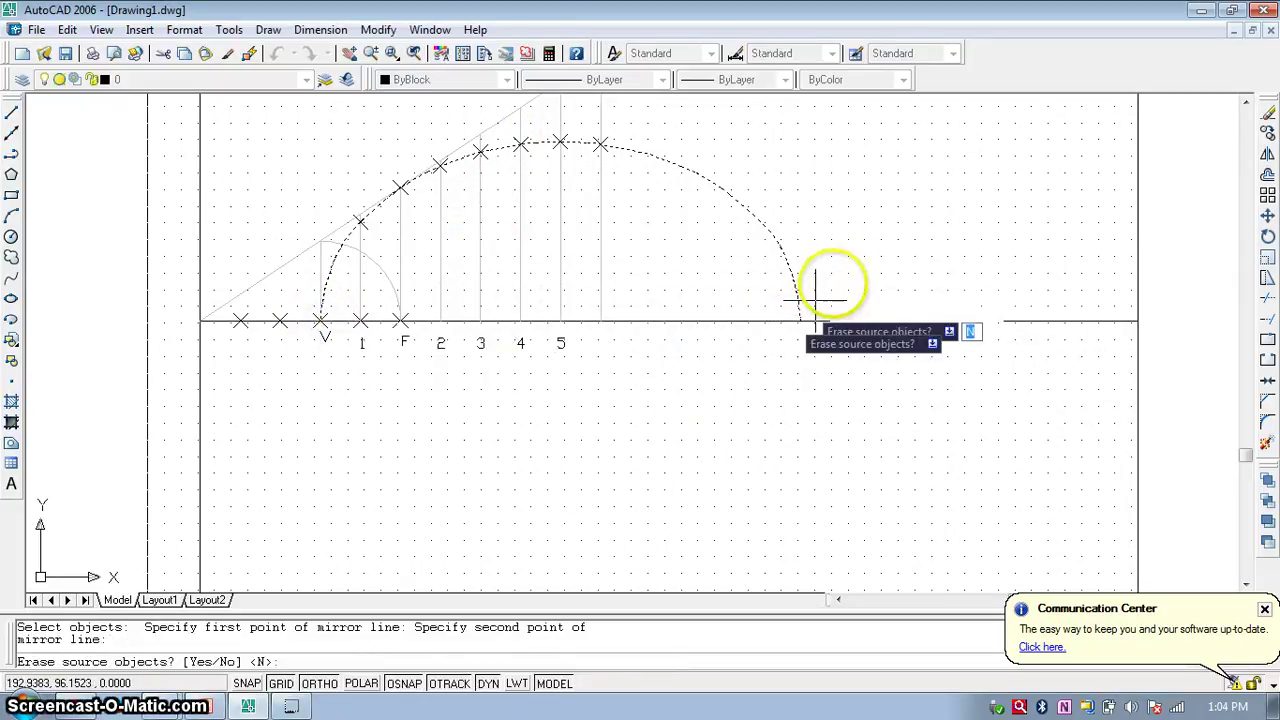
left_click(343, 660)
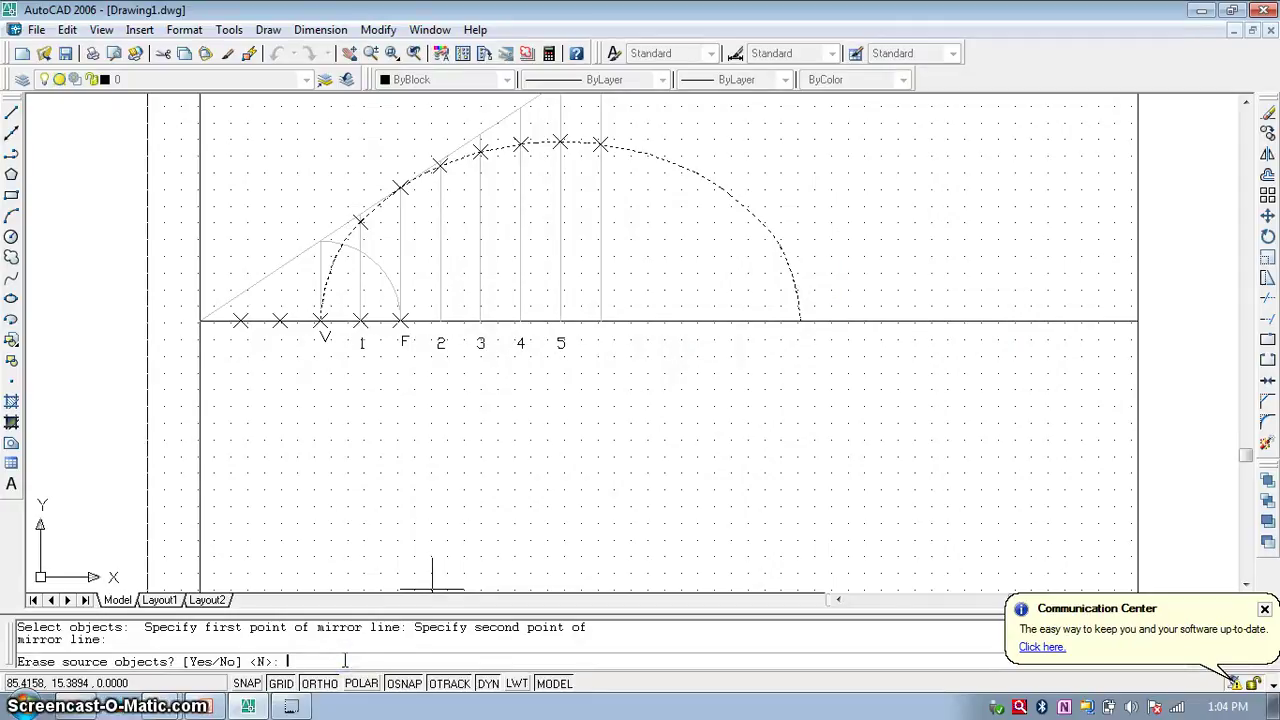
type("n")
key("Return")
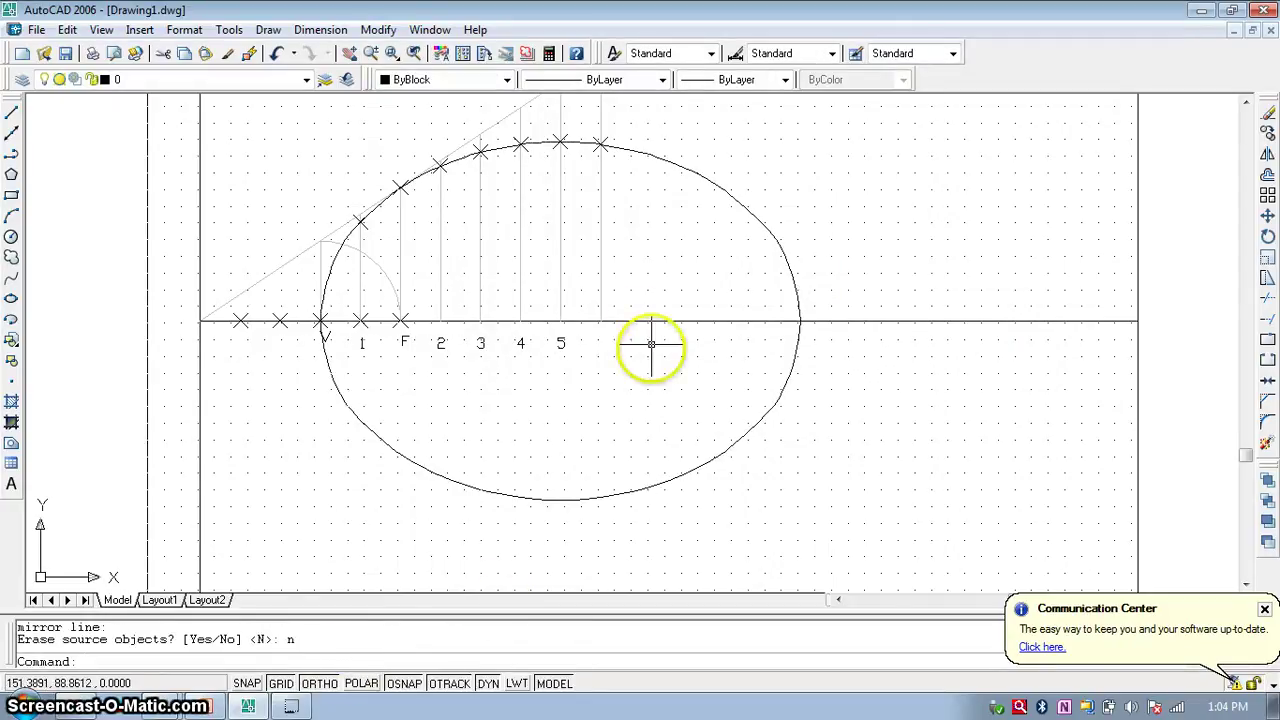